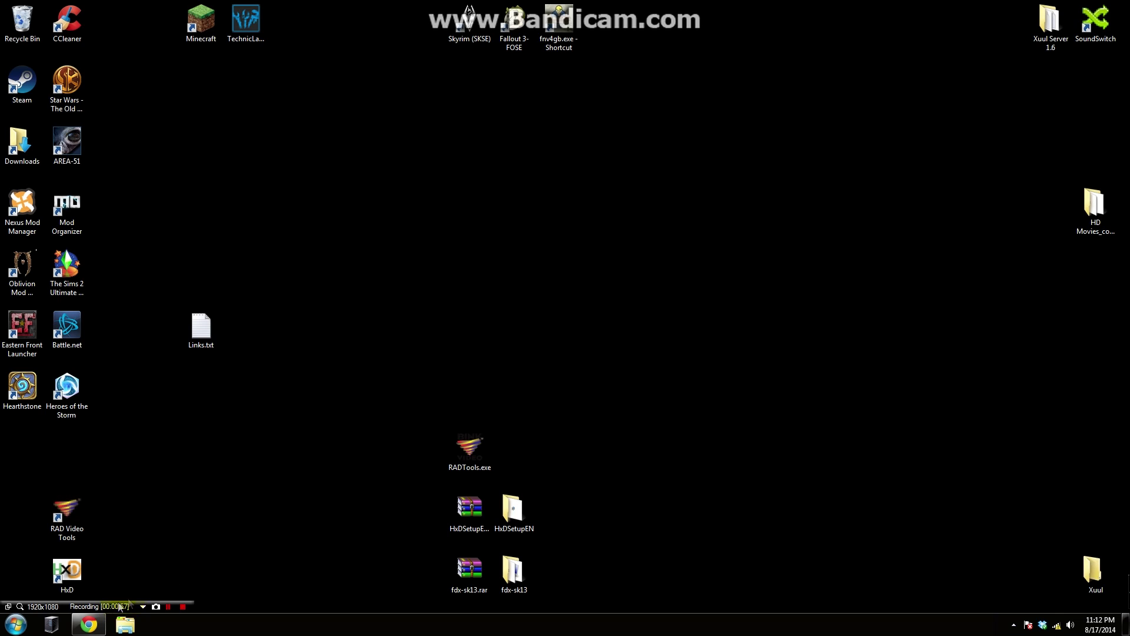
- Restore Chrome to show the radgametools.com Bink Downloads page listing The RAD Video Tools
click(89, 624)
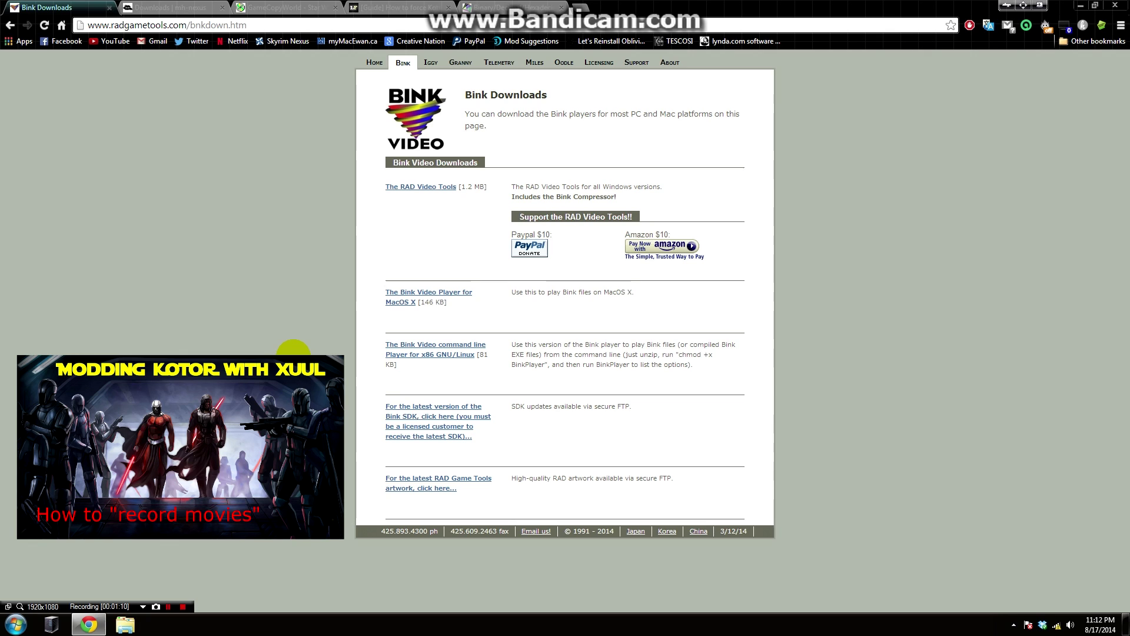
- Download The RAD Video Tools installer, then switch to the mh-nexus HxD Downloads tab
click(421, 187)
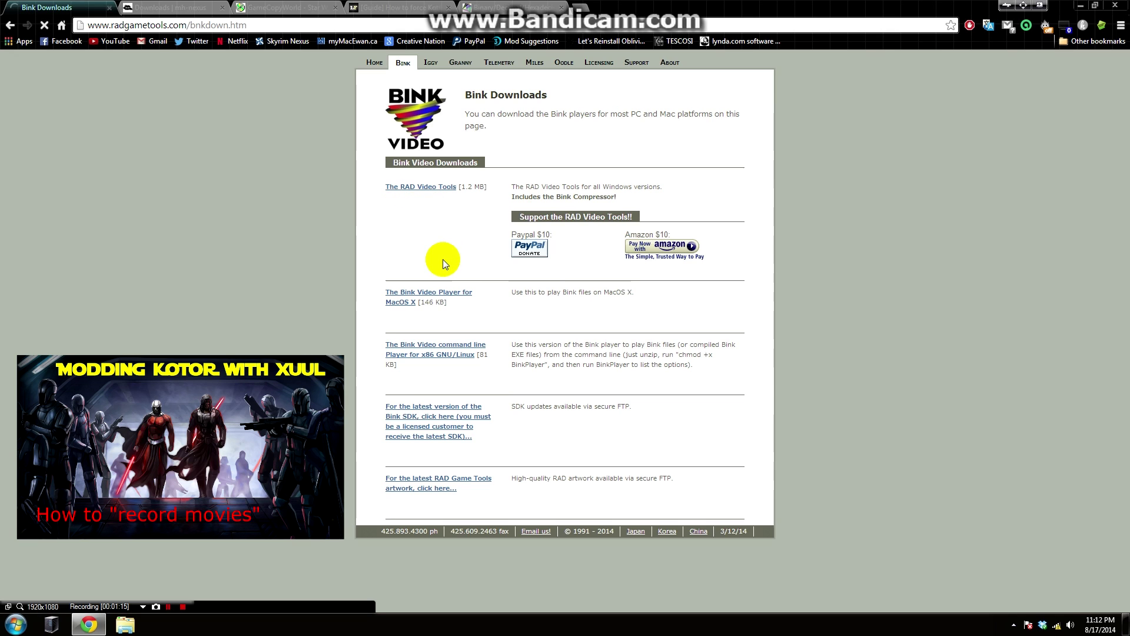
click(193, 6)
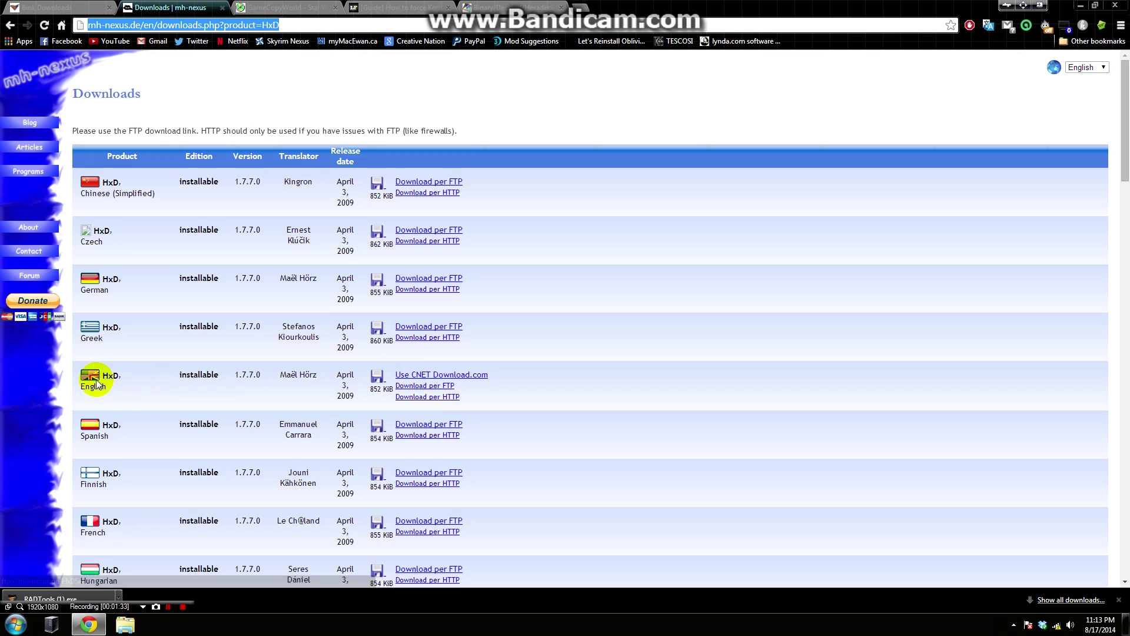
- Download the English HxD setup zip and minimise Chrome to reveal the desktop
click(448, 389)
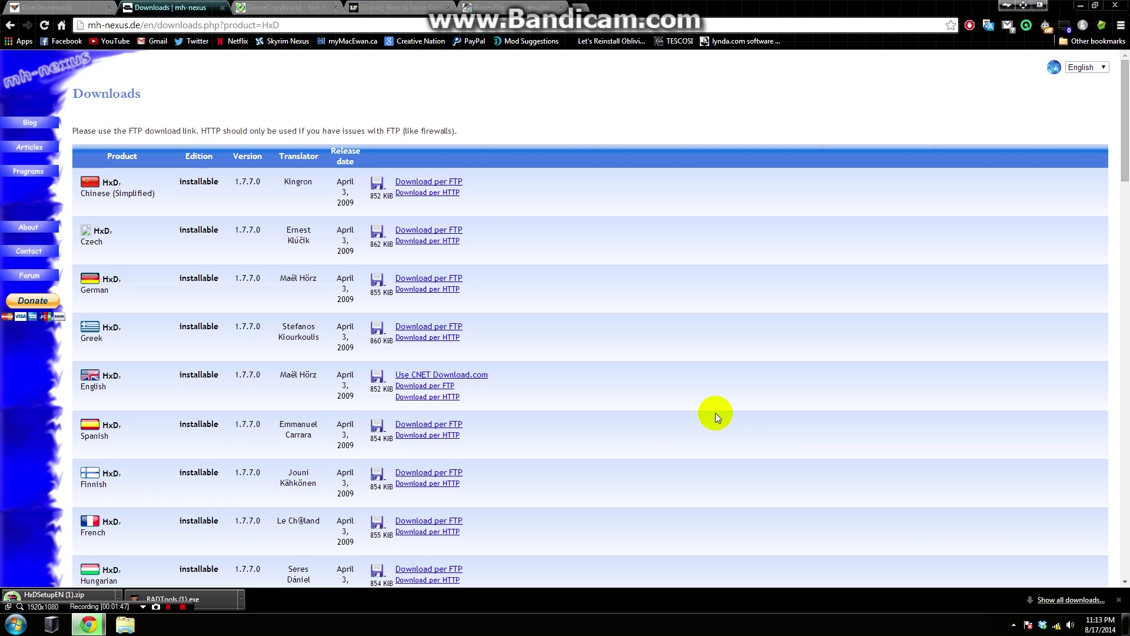
click(1074, 4)
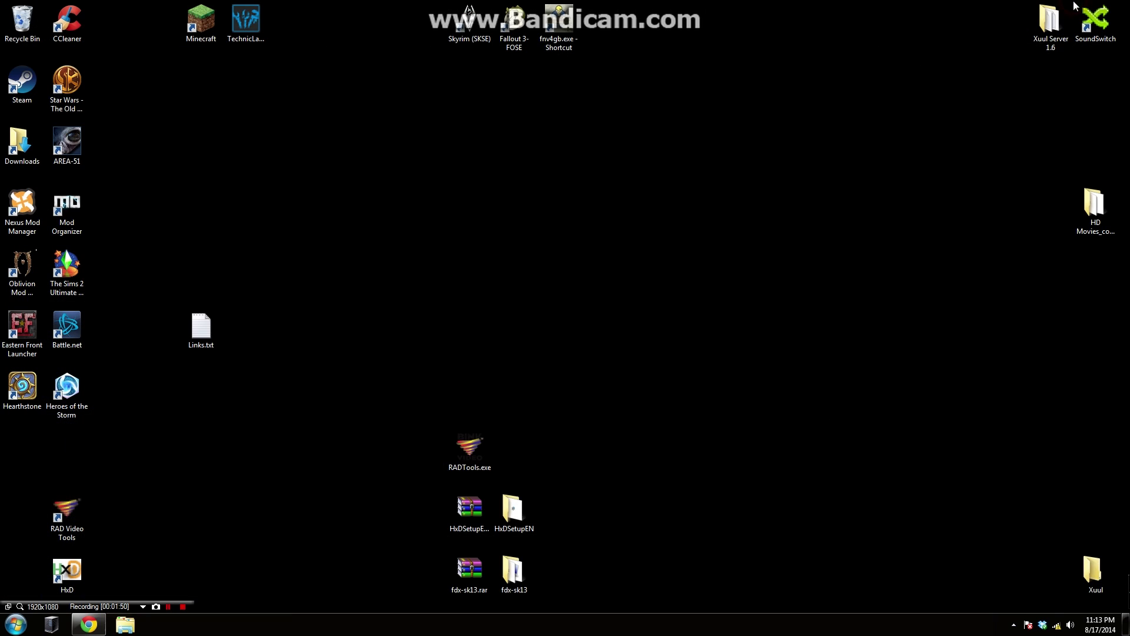
- Run RADTools.exe, close the HxDSetupEN folder, and move both tool shortcuts mid-desktop
double_click(485, 433)
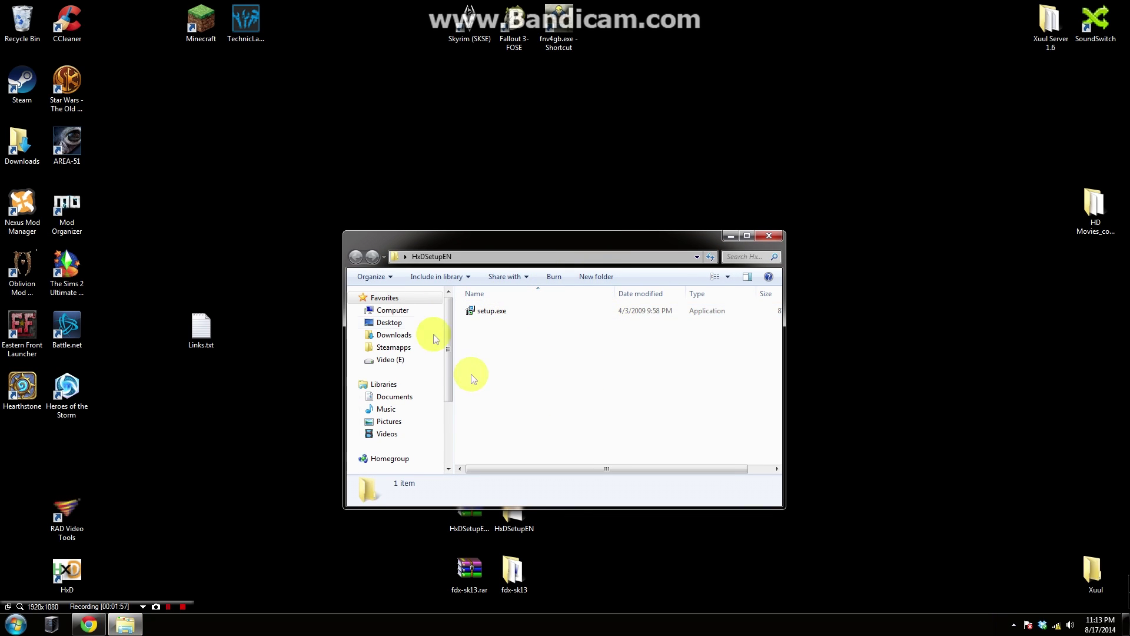
click(771, 236)
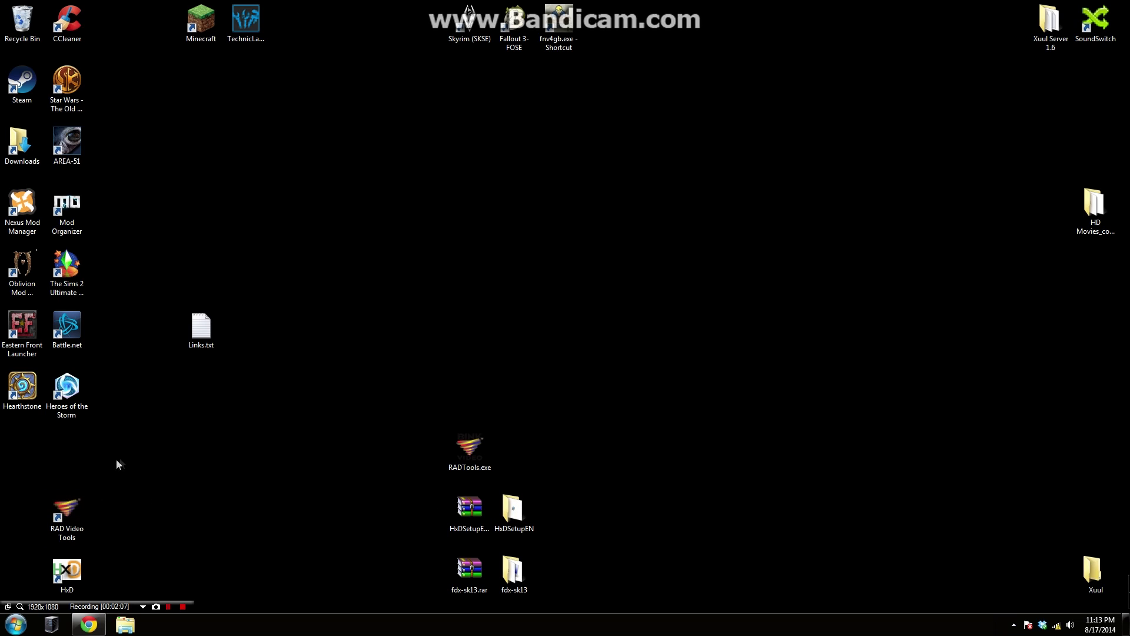
drag(107, 466, 500, 262)
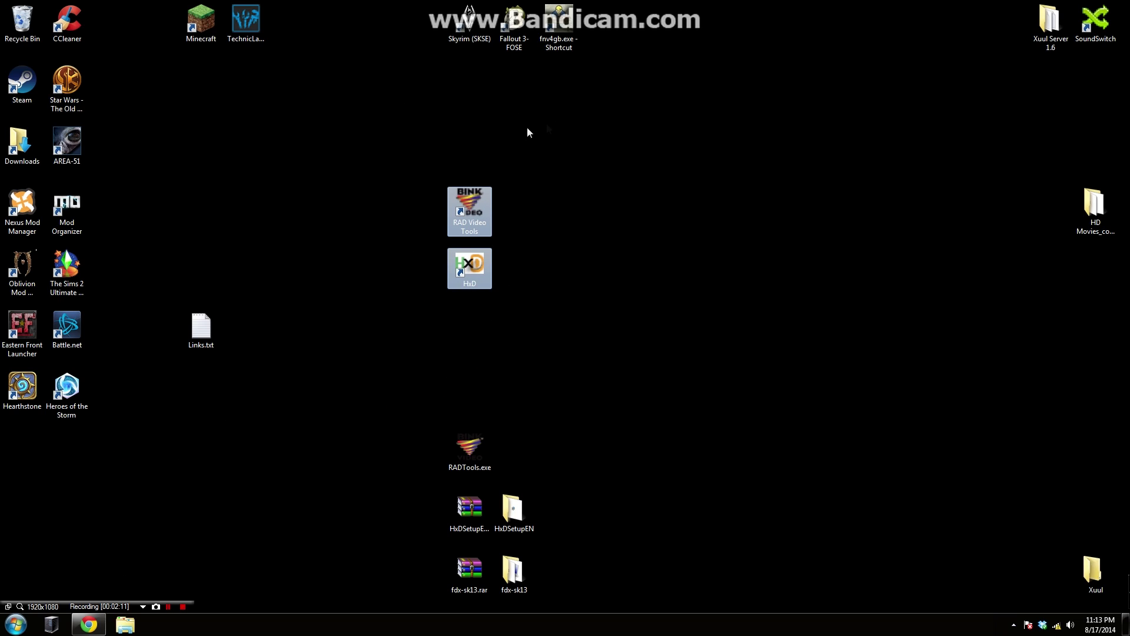
click(550, 144)
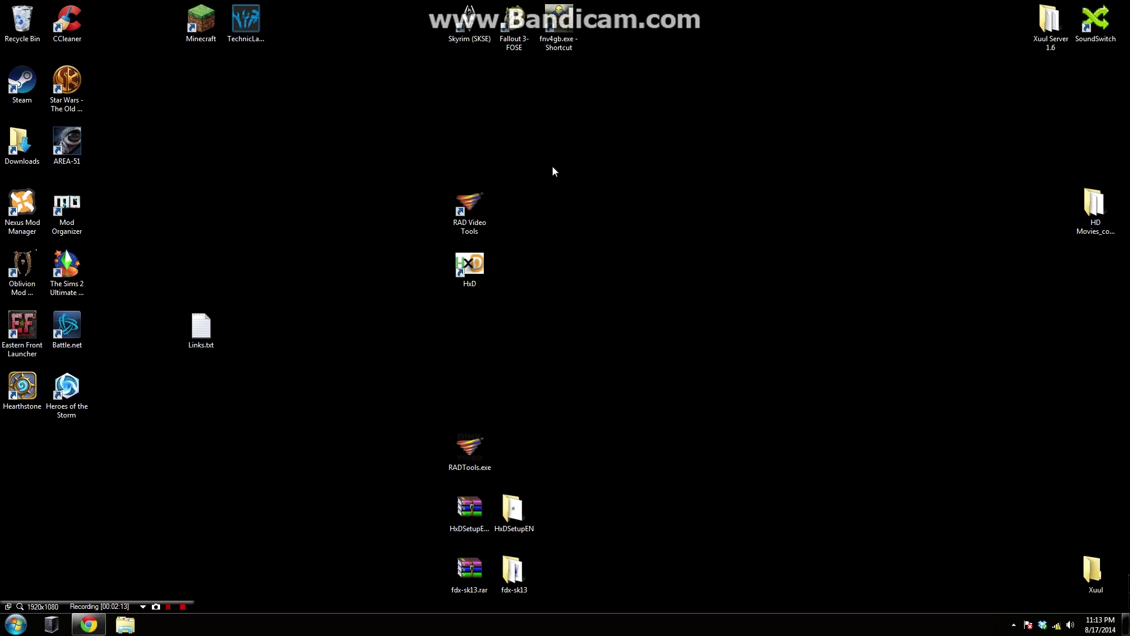
- Launch RAD Video Tools and browse to the swkotor movies folder listing 0a.bik, 01a.bik, etc
click(482, 207)
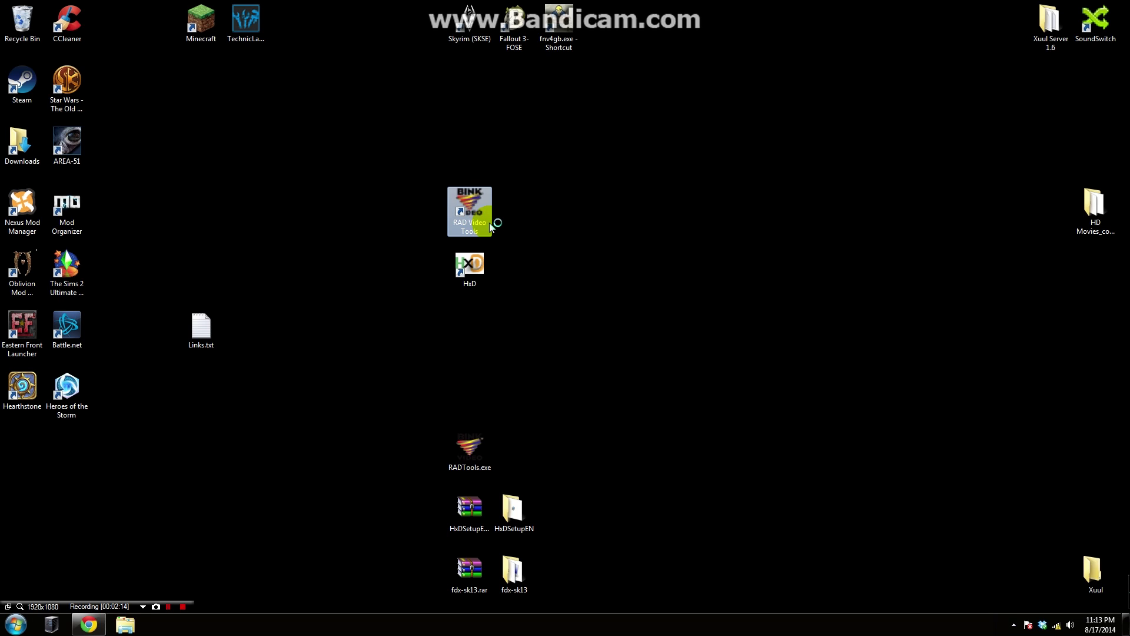
double_click(489, 226)
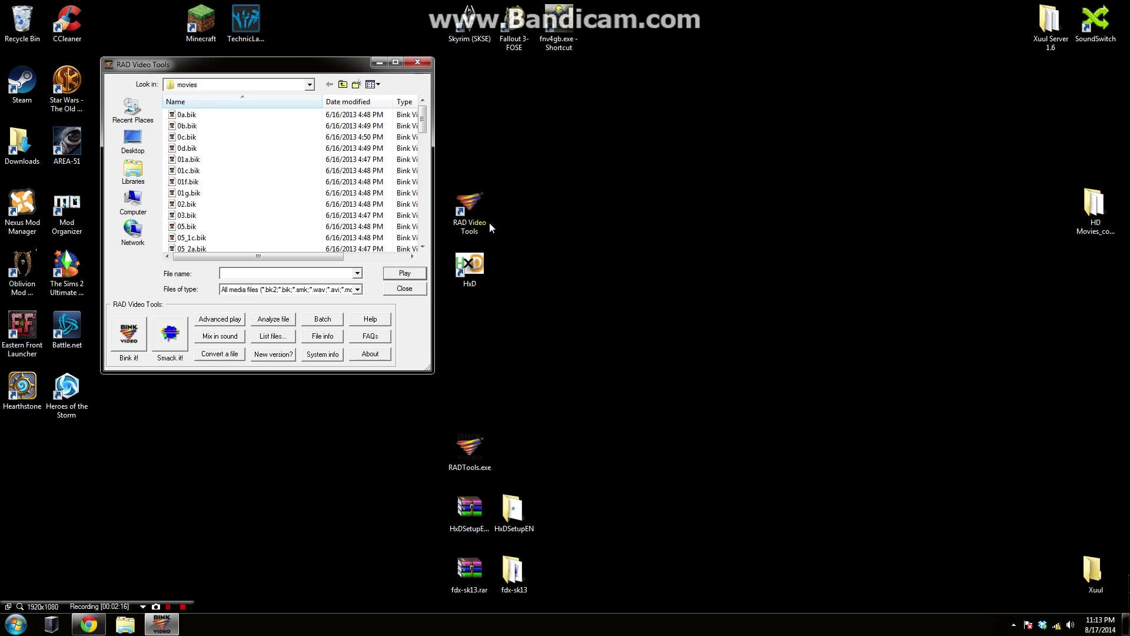
click(310, 86)
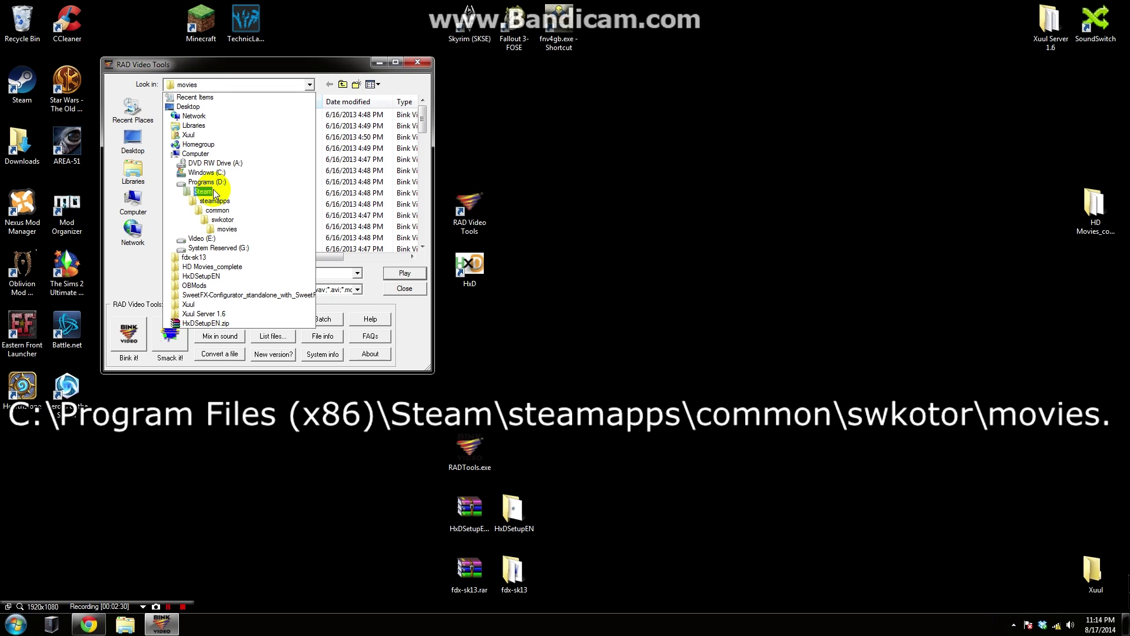
click(222, 220)
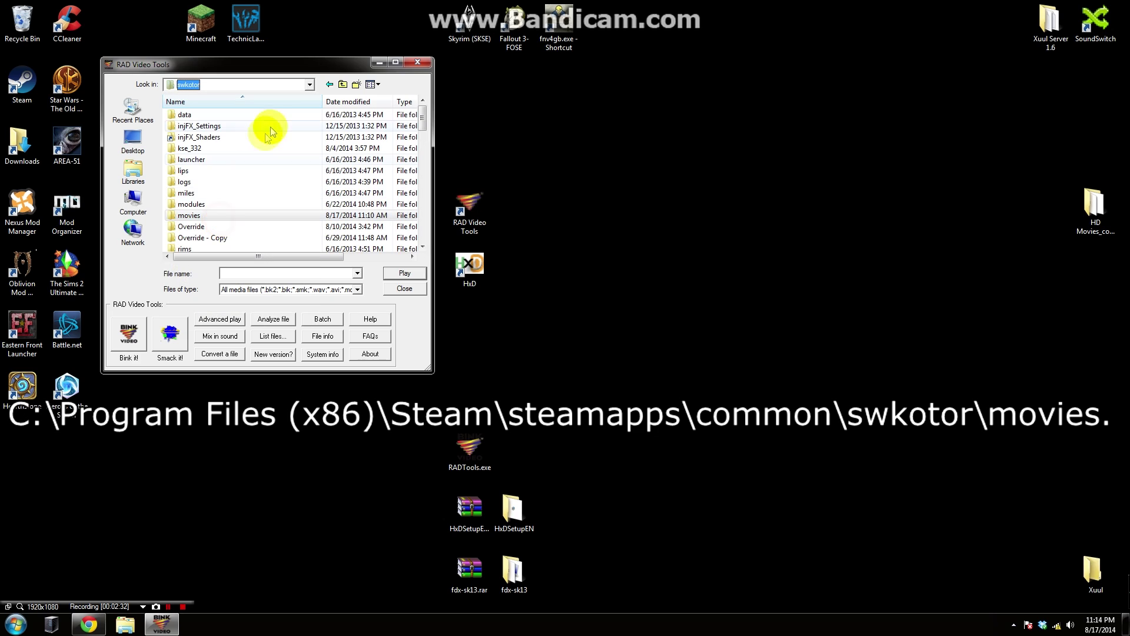
click(188, 216)
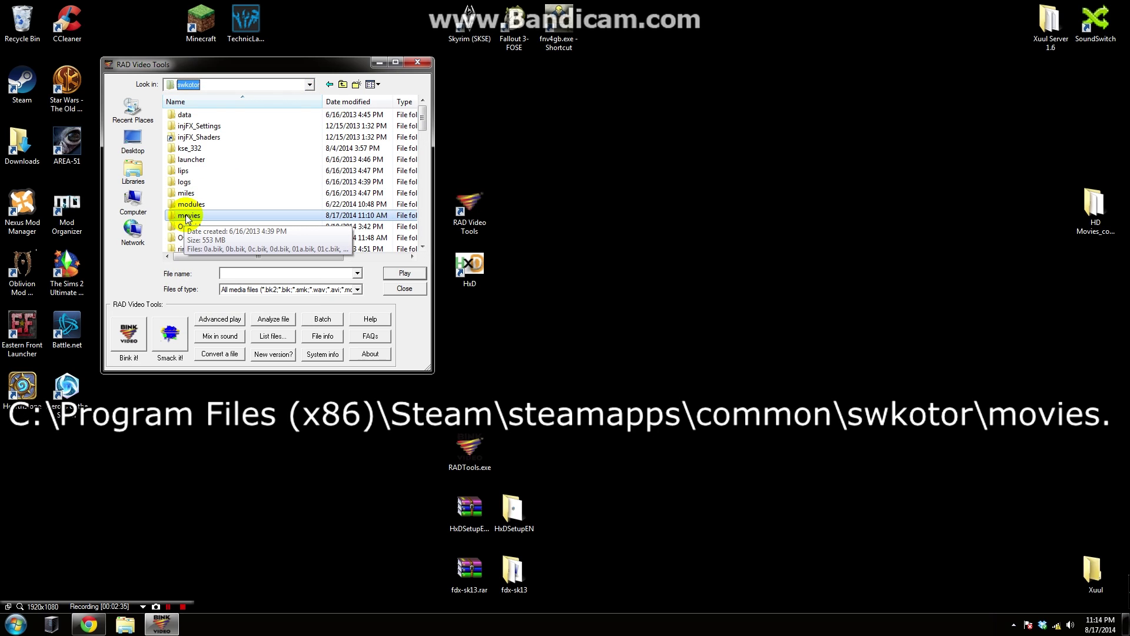
double_click(187, 216)
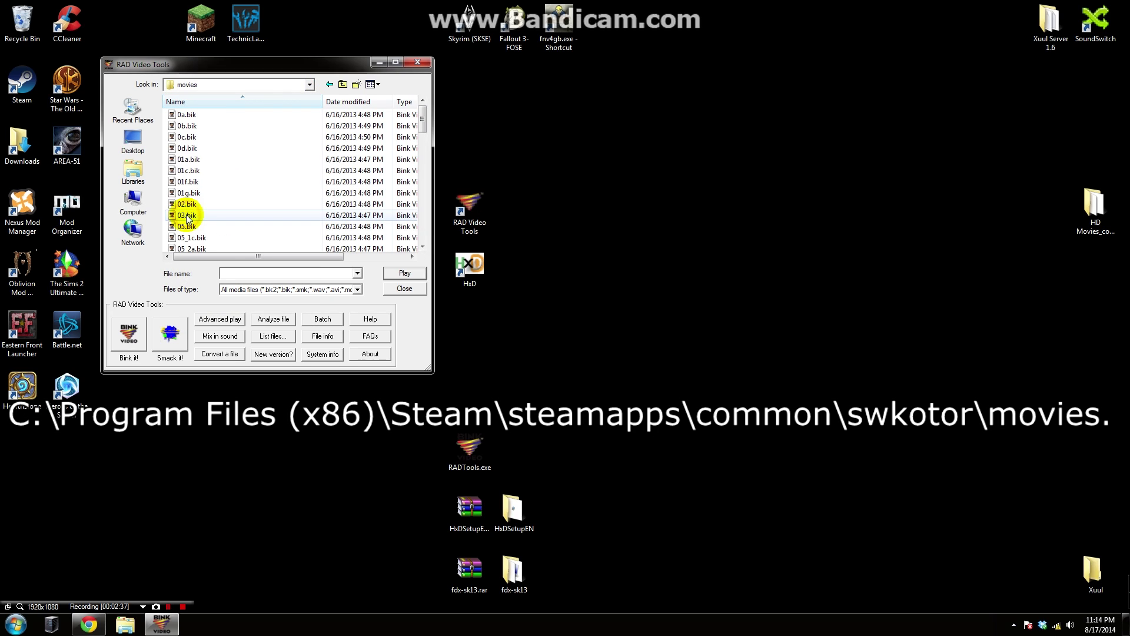
scroll(213, 124, down, 2)
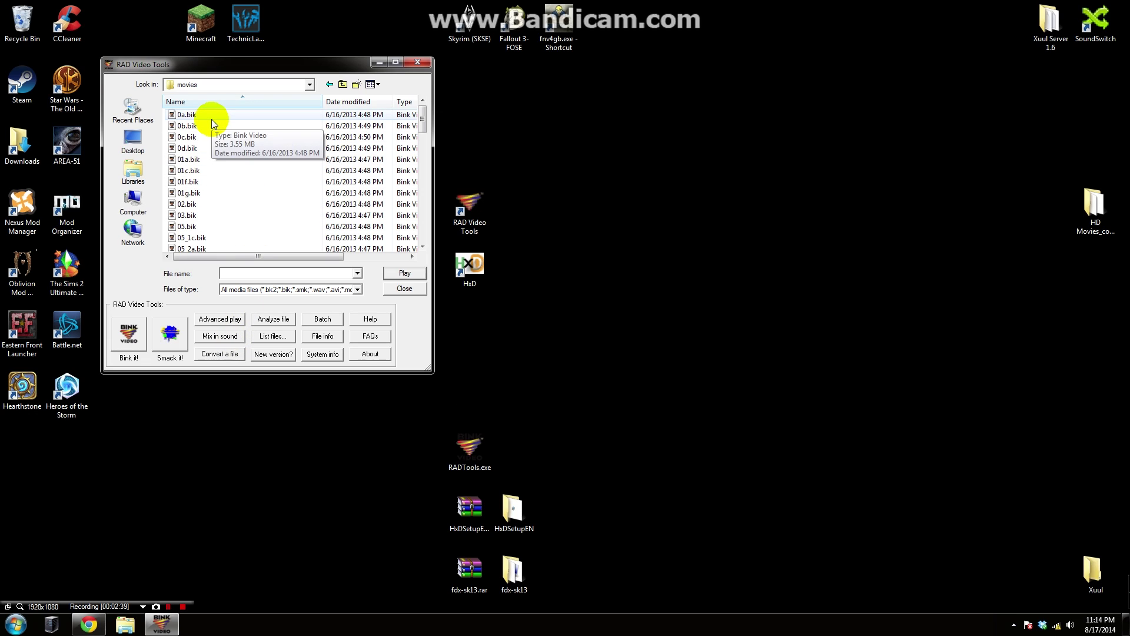
scroll(220, 147, up, 2)
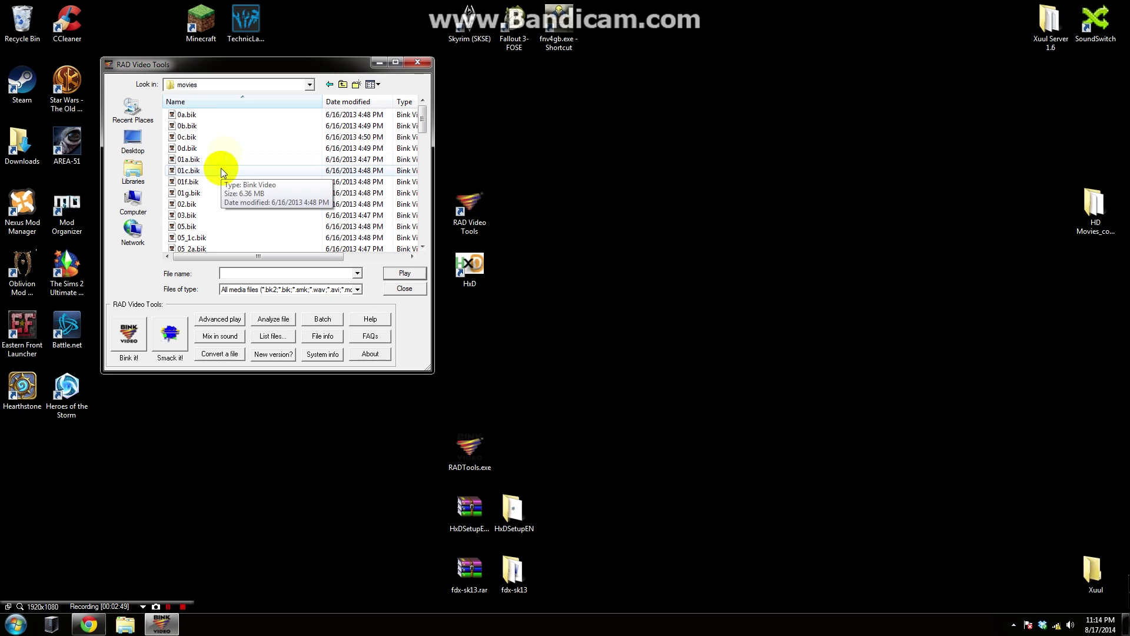
- Select movies 0a.bik through 56b.bik and send them to Bink batch compression
click(237, 115)
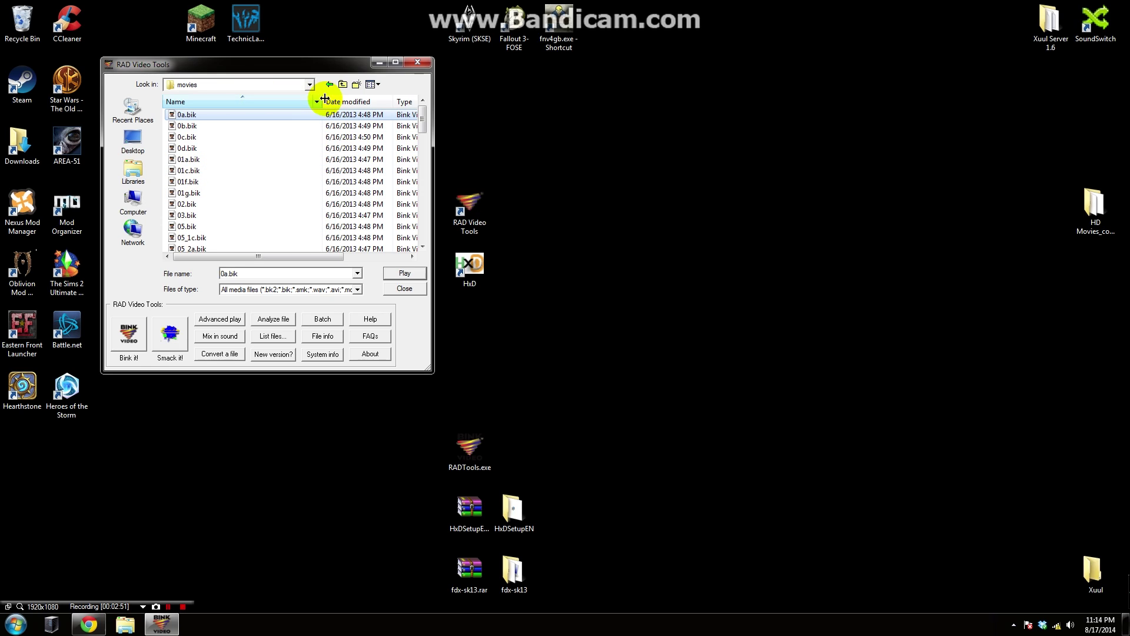
scroll(333, 126, down, 20)
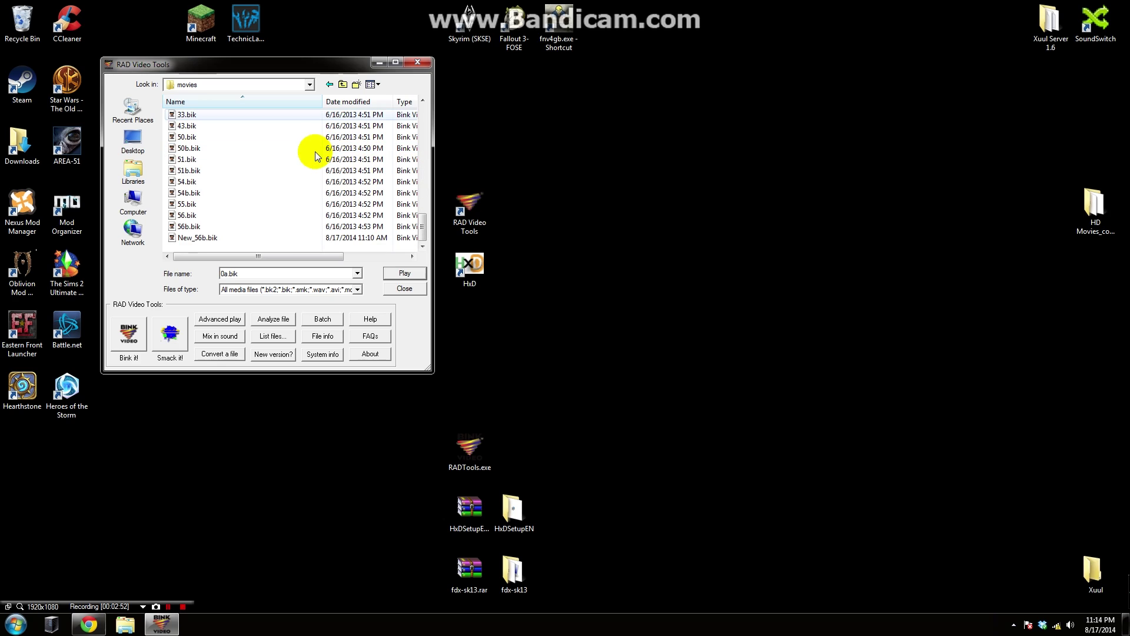
shift+click(222, 228)
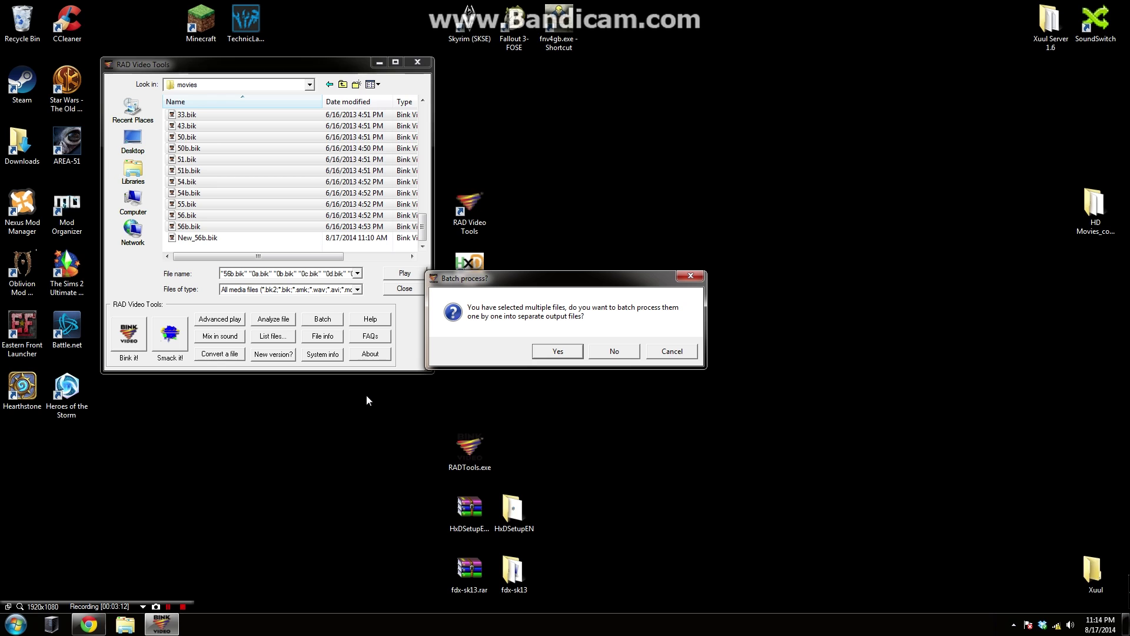
click(558, 351)
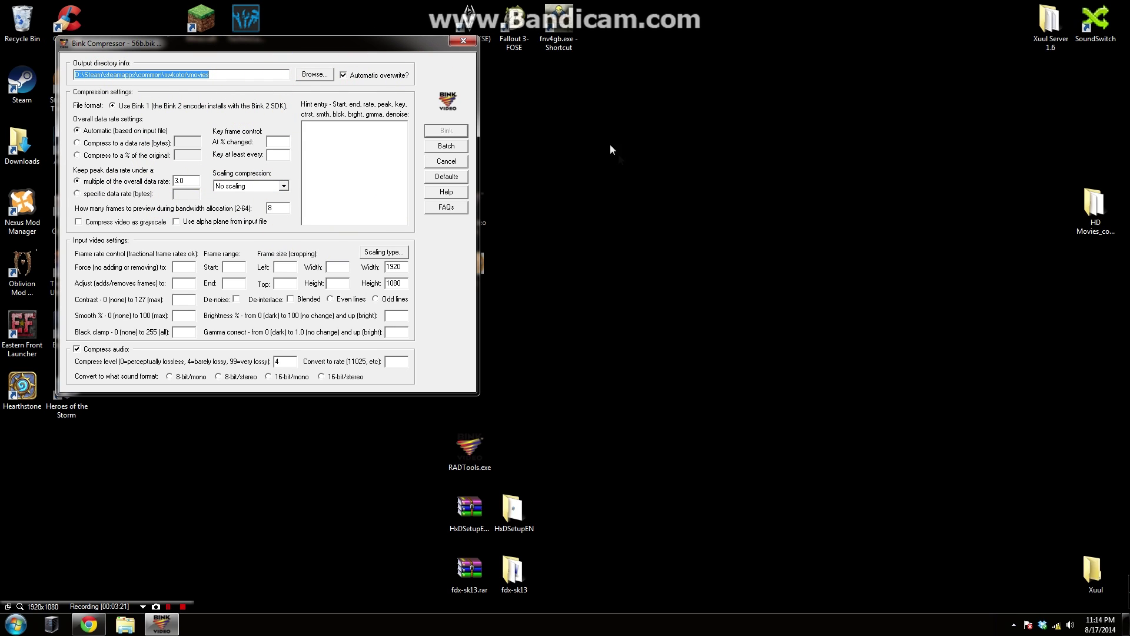
- Create a new desktop folder named 'new movies'
right_click(667, 275)
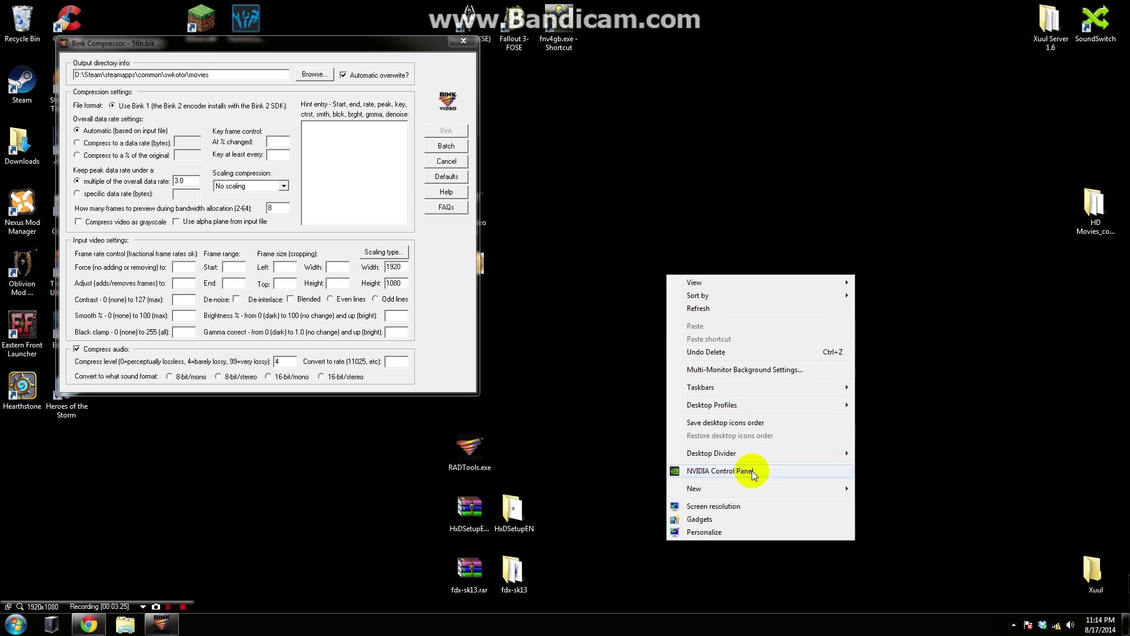
mouse_move(765, 488)
click(949, 343)
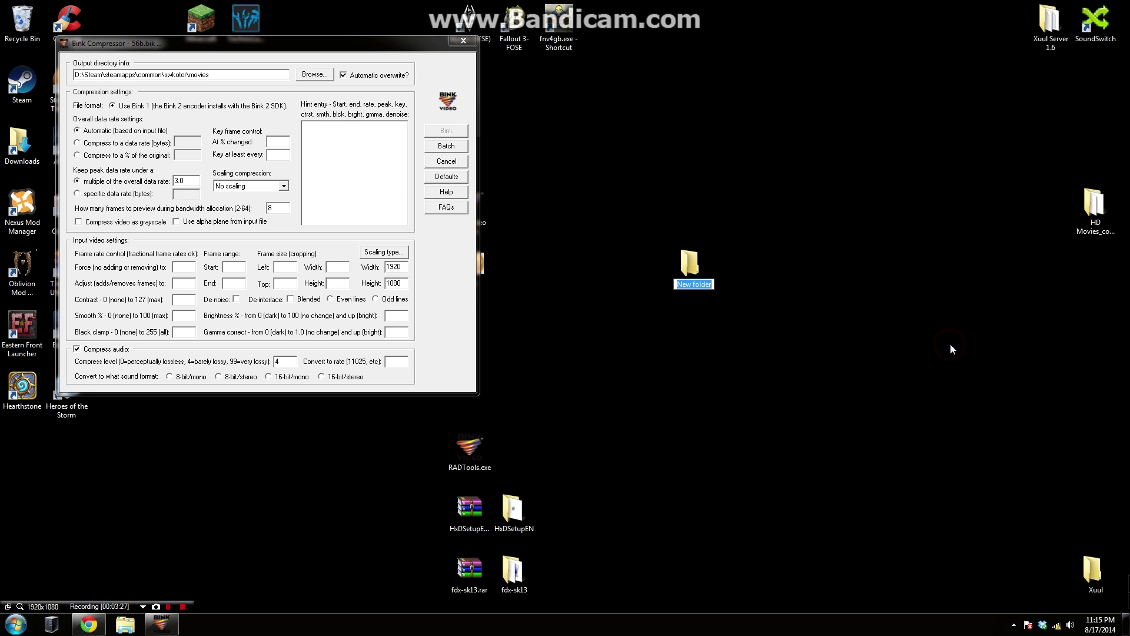
text(new movies)
key(Return)
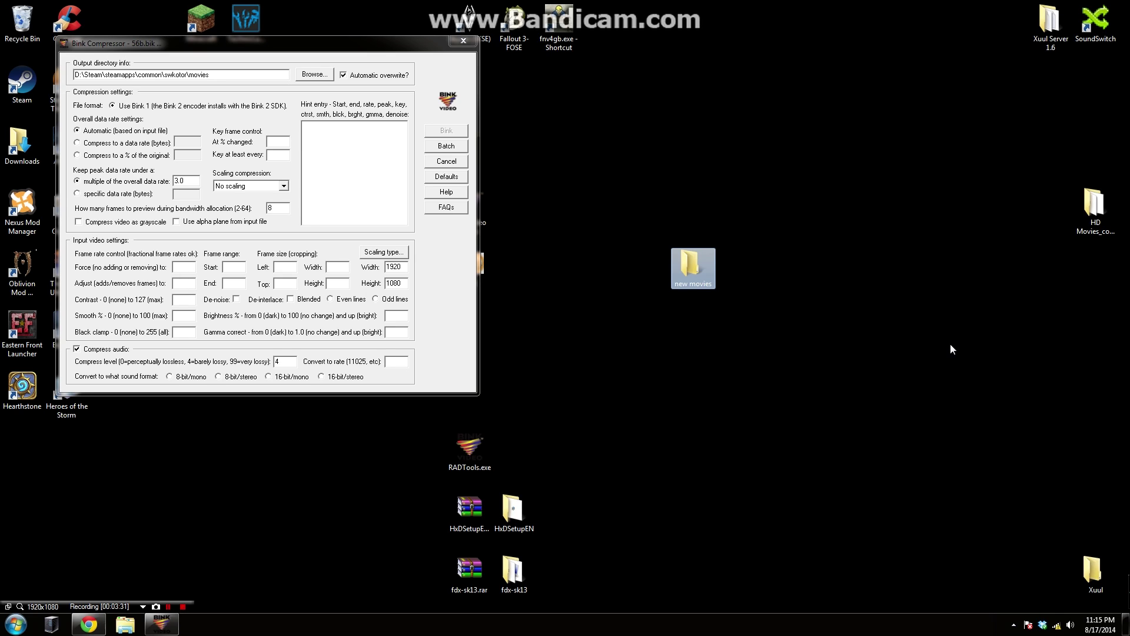
- Pick the desktop 'new movies' folder as the Bink Compressor output directory
click(314, 74)
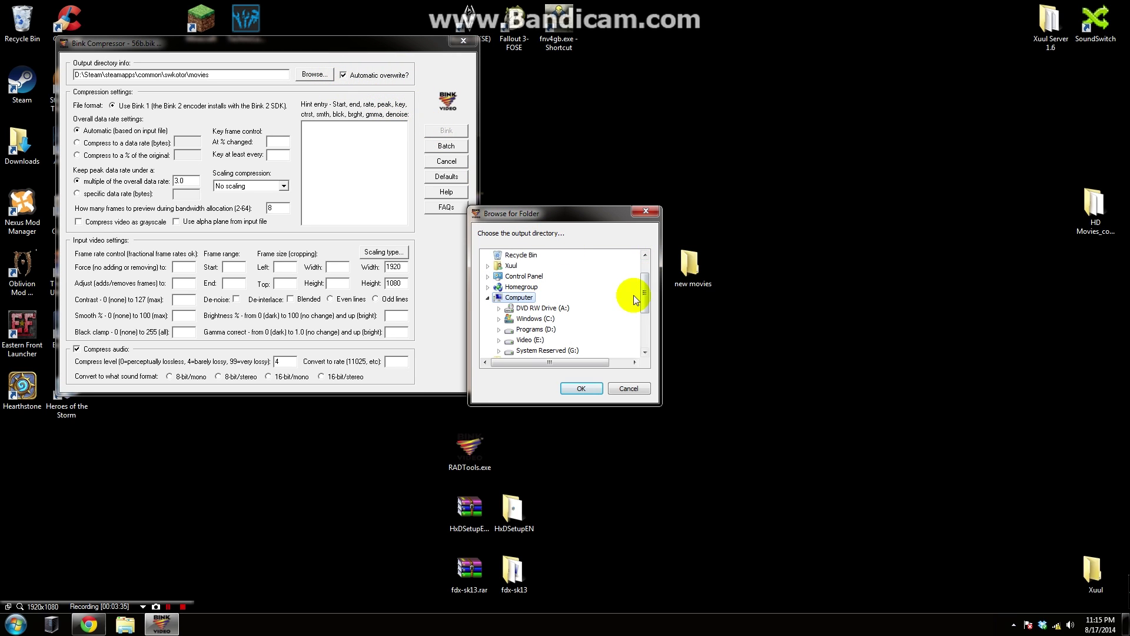
click(487, 298)
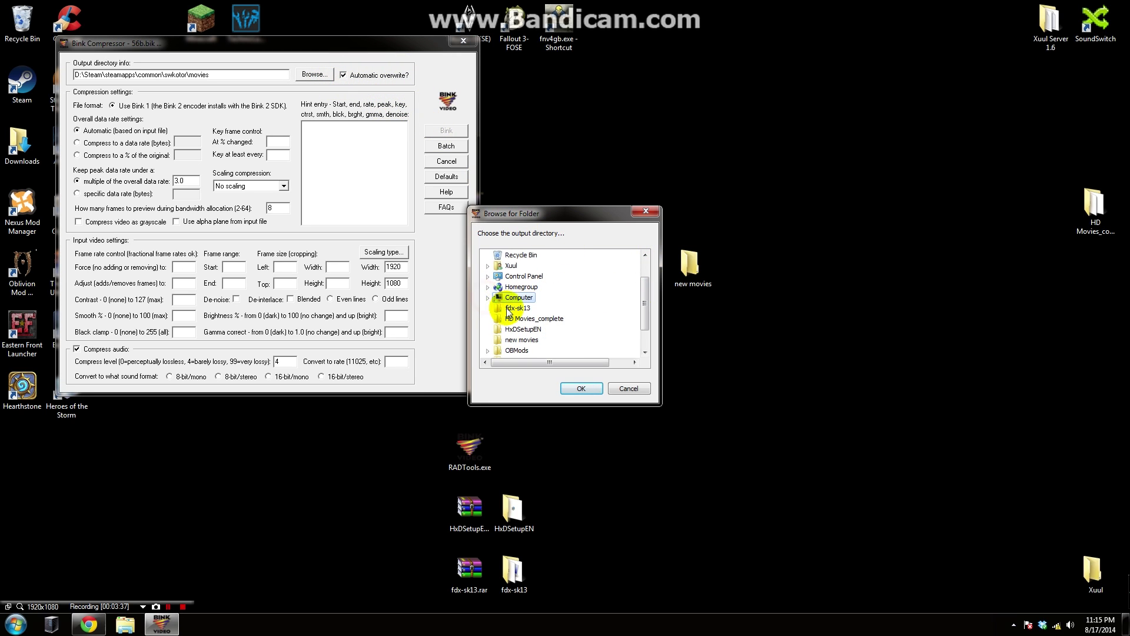
scroll(508, 312, down, 1)
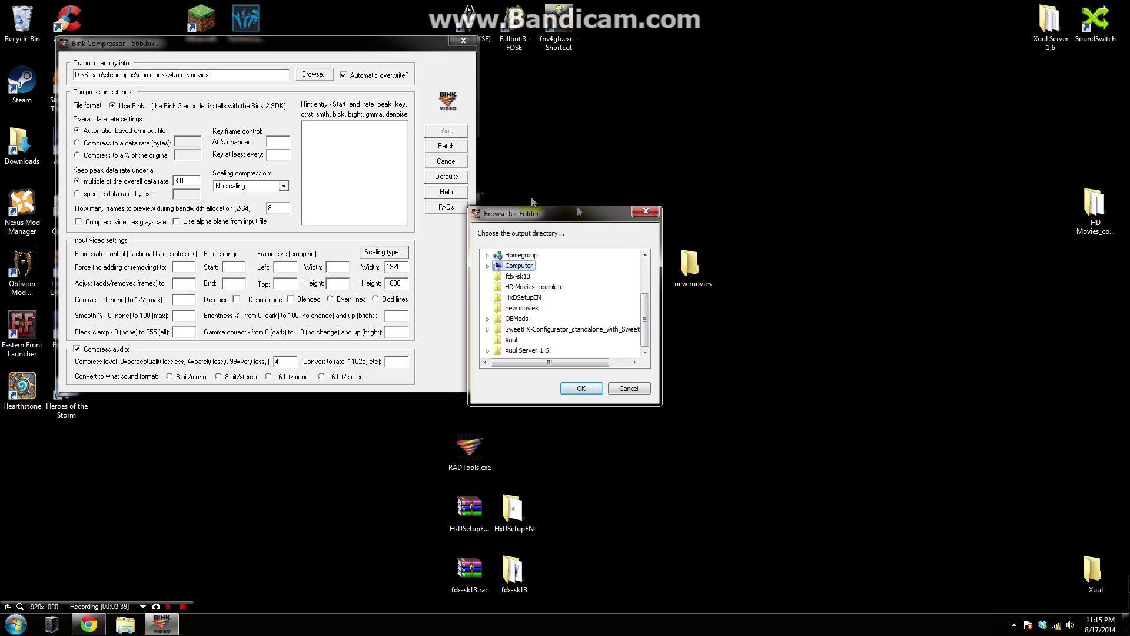
click(521, 308)
- Confirm 'new movies' as output and change the audio compress level from 4 to 0
click(581, 388)
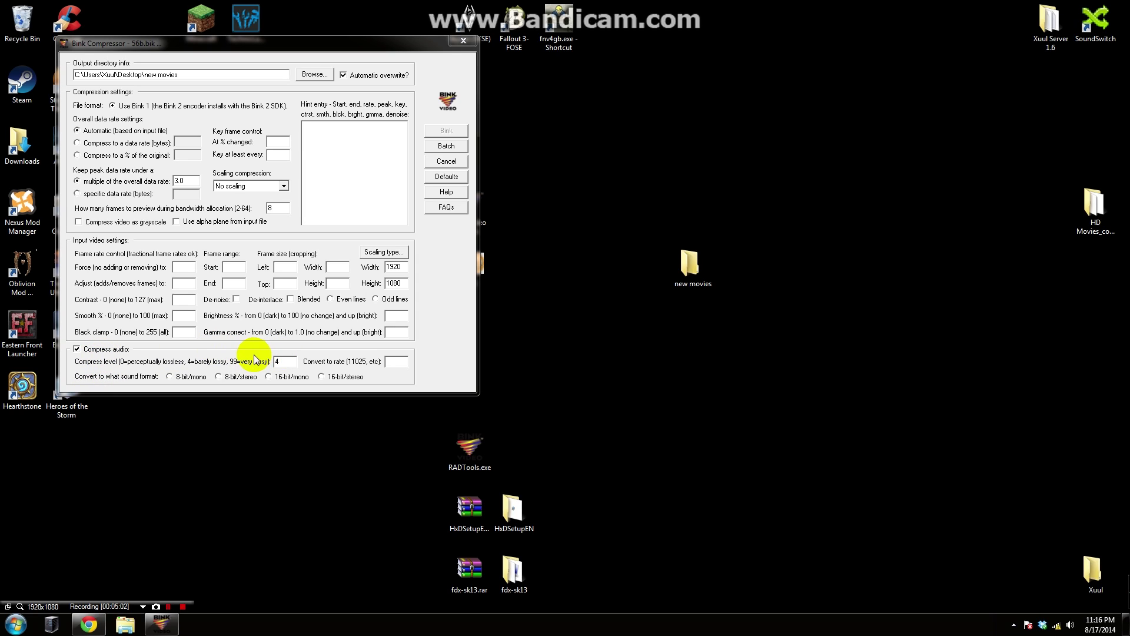
double_click(282, 357)
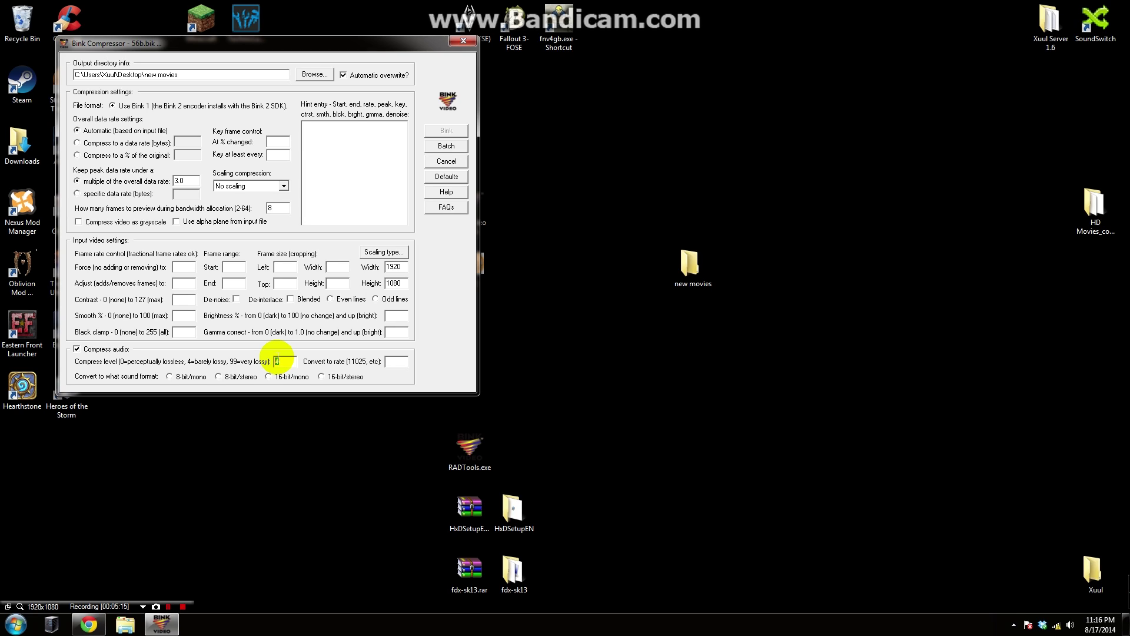
- Add the compression job to a batch and inspect the 01c to New_01c command line
click(456, 147)
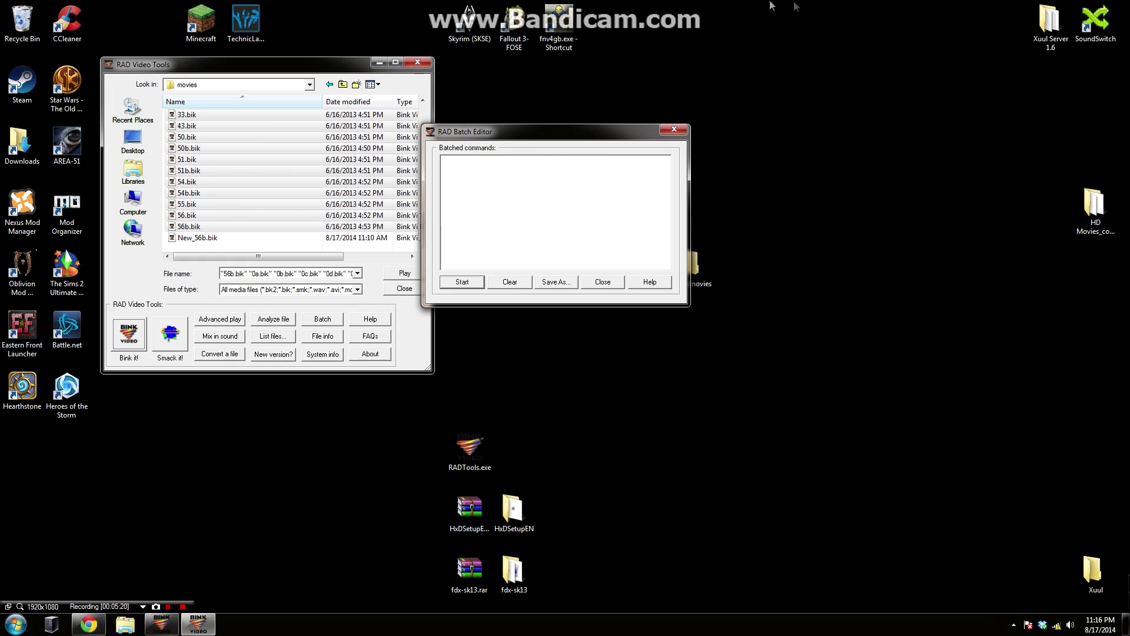
click(619, 230)
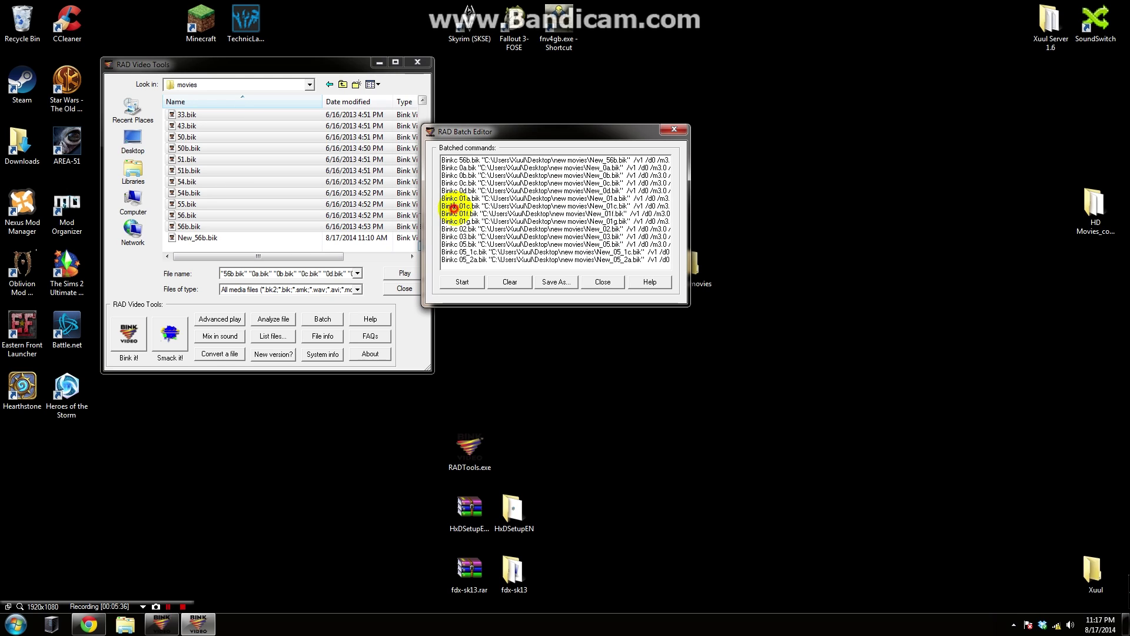
drag(460, 206, 470, 206)
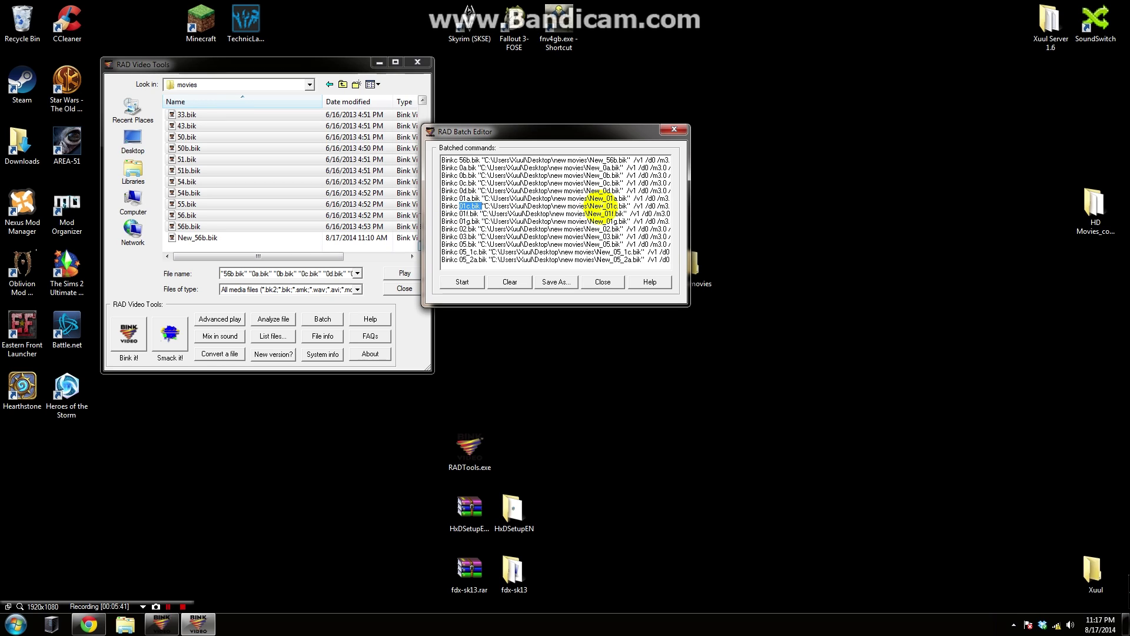
drag(591, 206, 618, 208)
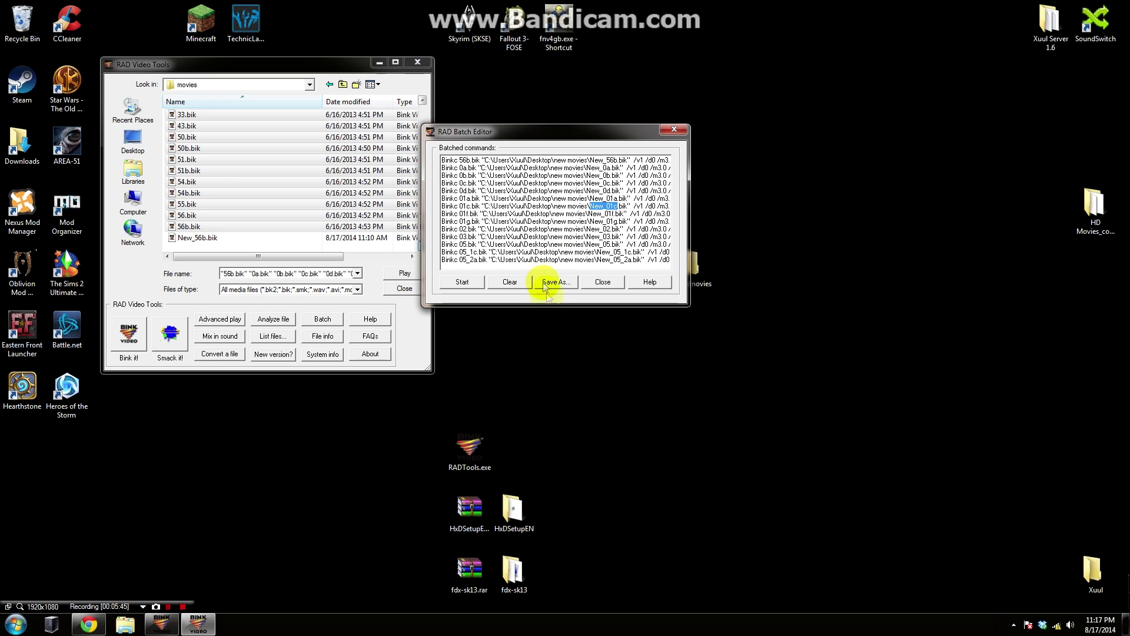
click(601, 222)
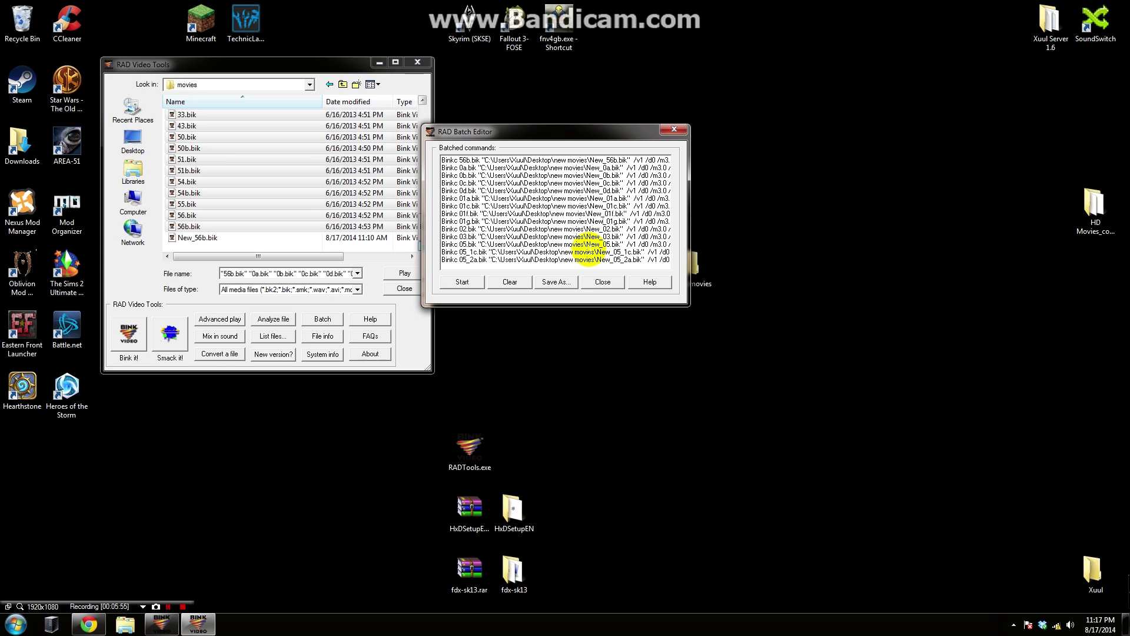
- Create a blank 'New Text Document.txt' on the desktop with the default name
right_click(713, 432)
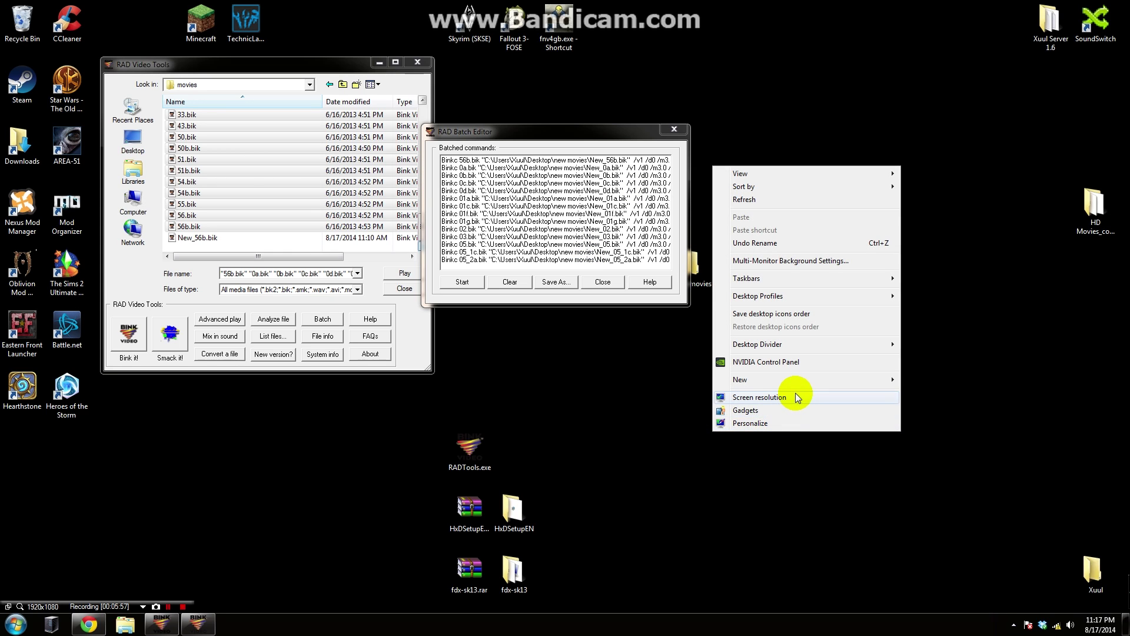
mouse_move(858, 384)
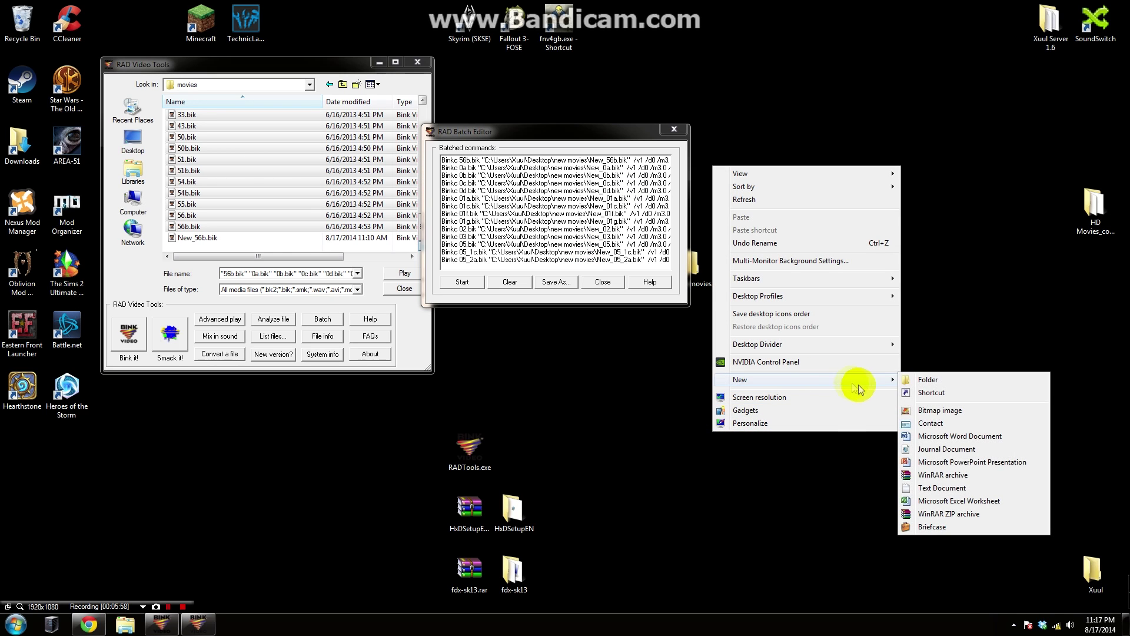
click(949, 487)
click(885, 463)
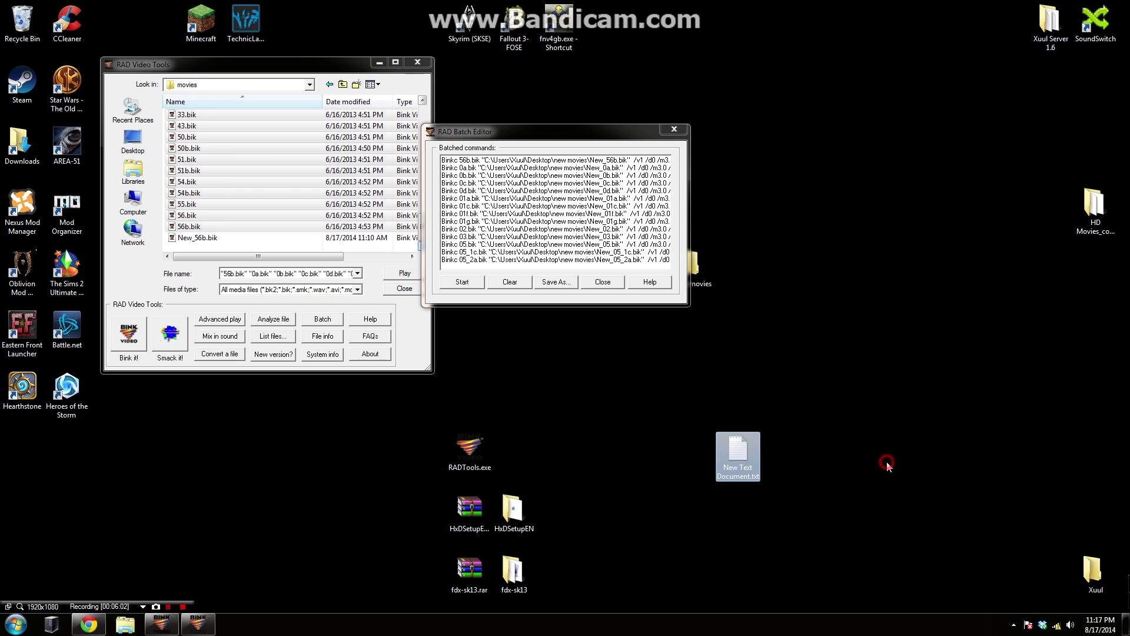
- Open 'New Text Document.txt' in Notepad alongside the Batch Editor
double_click(744, 471)
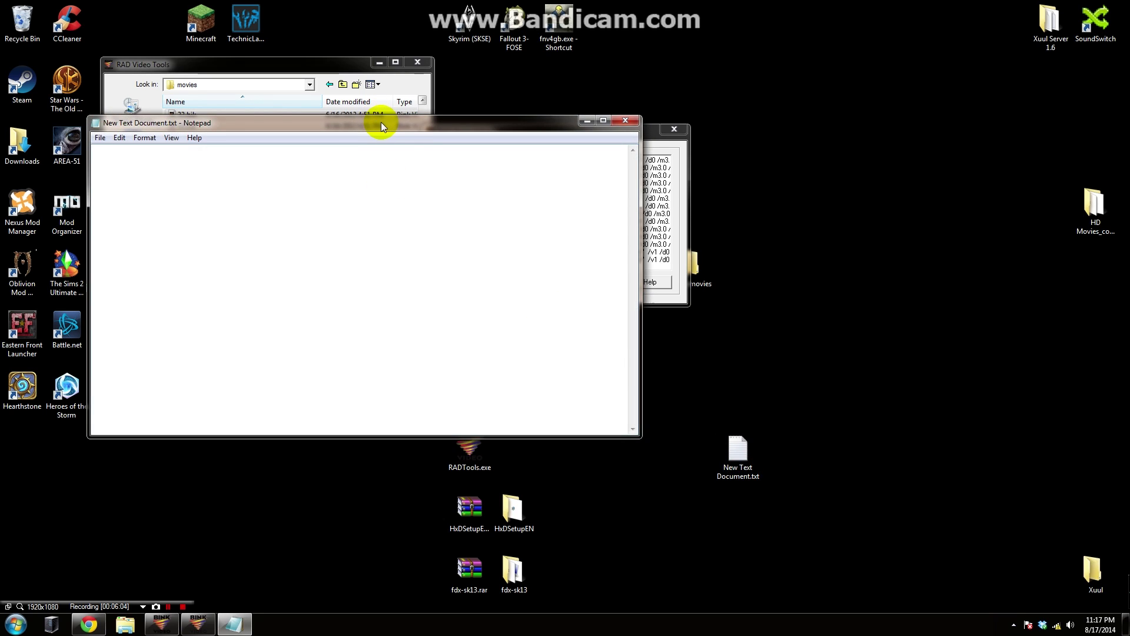
drag(380, 122, 669, 297)
click(466, 166)
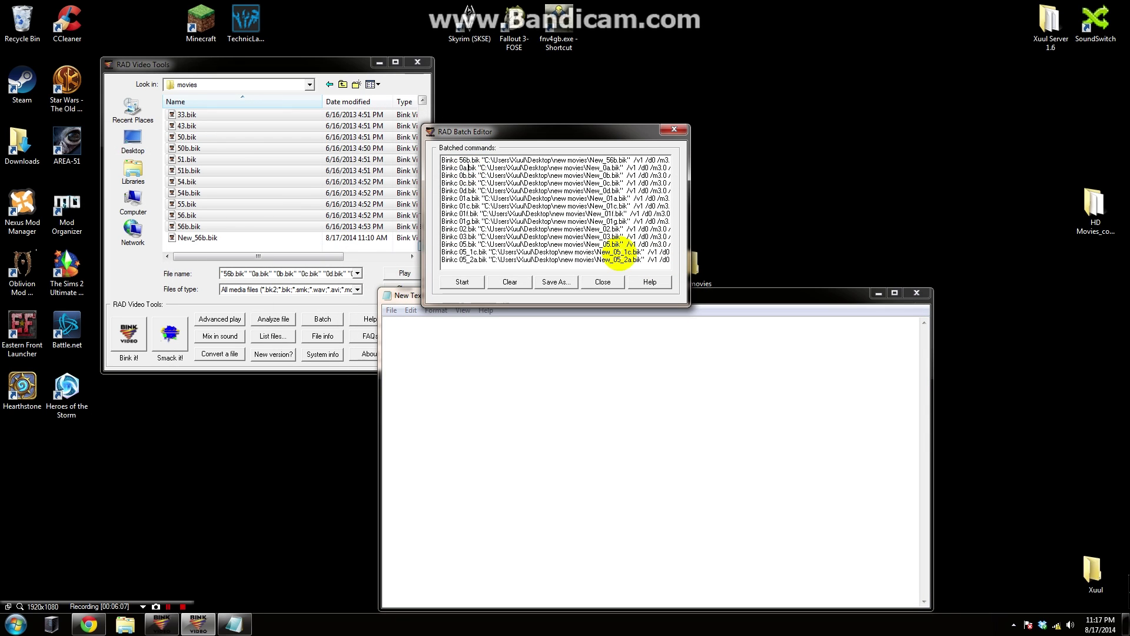
shift+click(642, 259)
- Copy all Binkc batch commands and paste them into the Notepad document
click(467, 160)
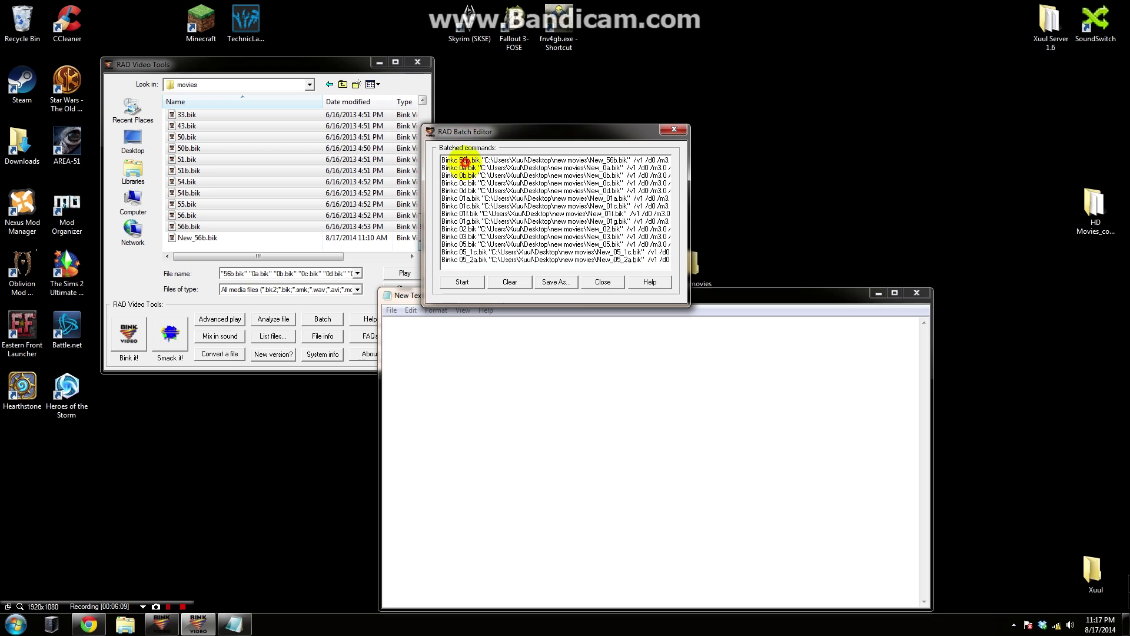
key(ctrl+a)
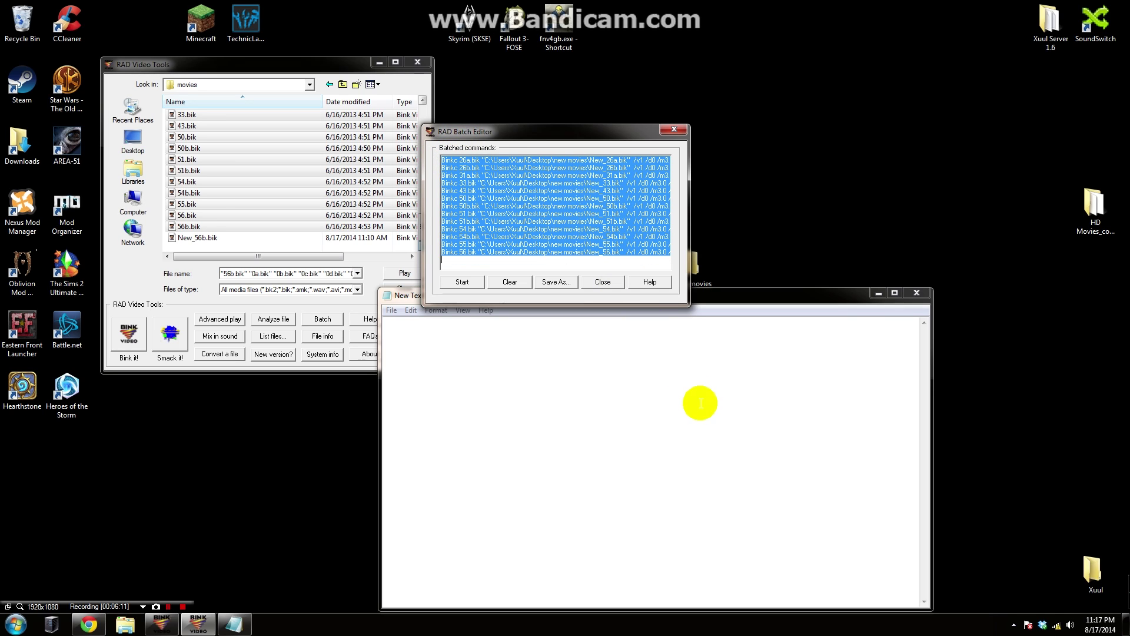
right_click(540, 232)
click(566, 267)
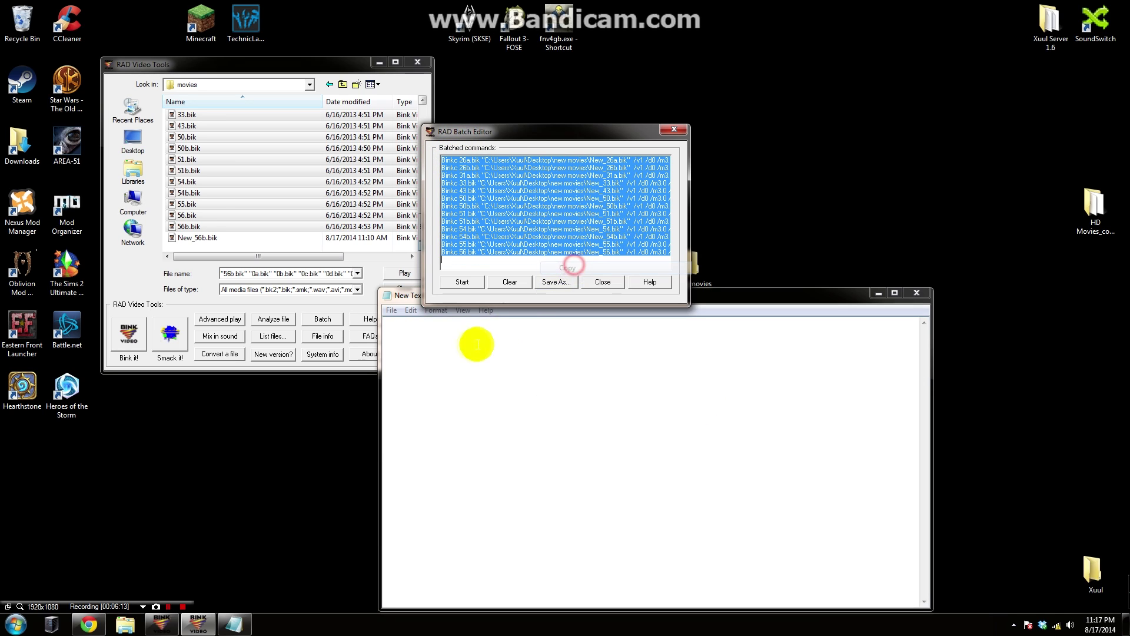
right_click(474, 344)
click(509, 394)
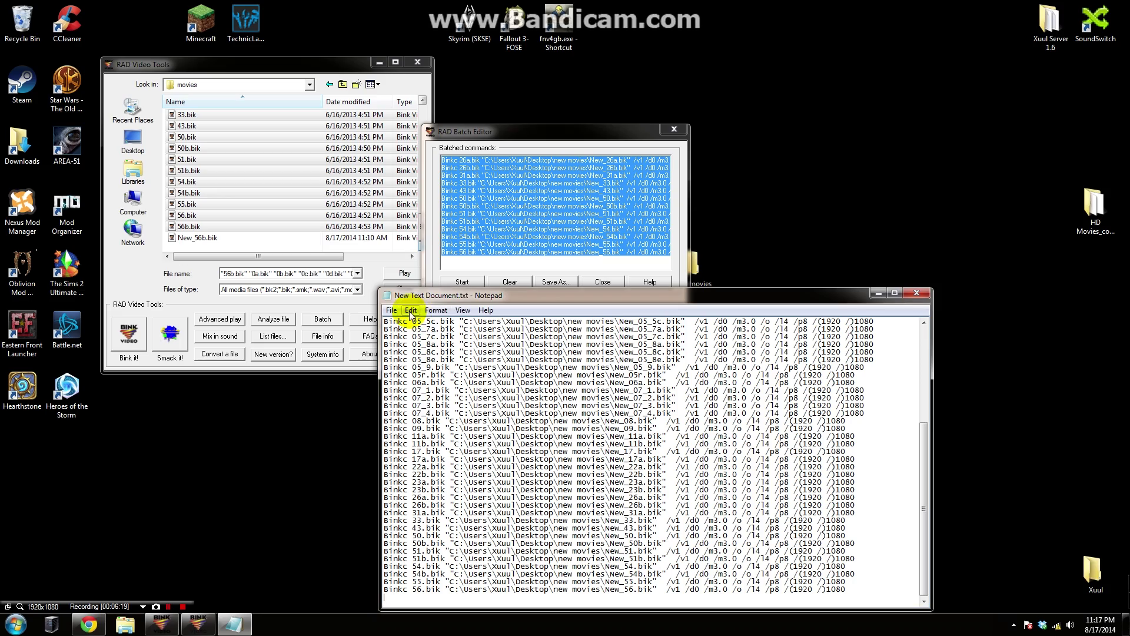
- Replace every 'New' occurrence in the Notepad batch commands with nothing
drag(474, 295, 411, 209)
click(399, 223)
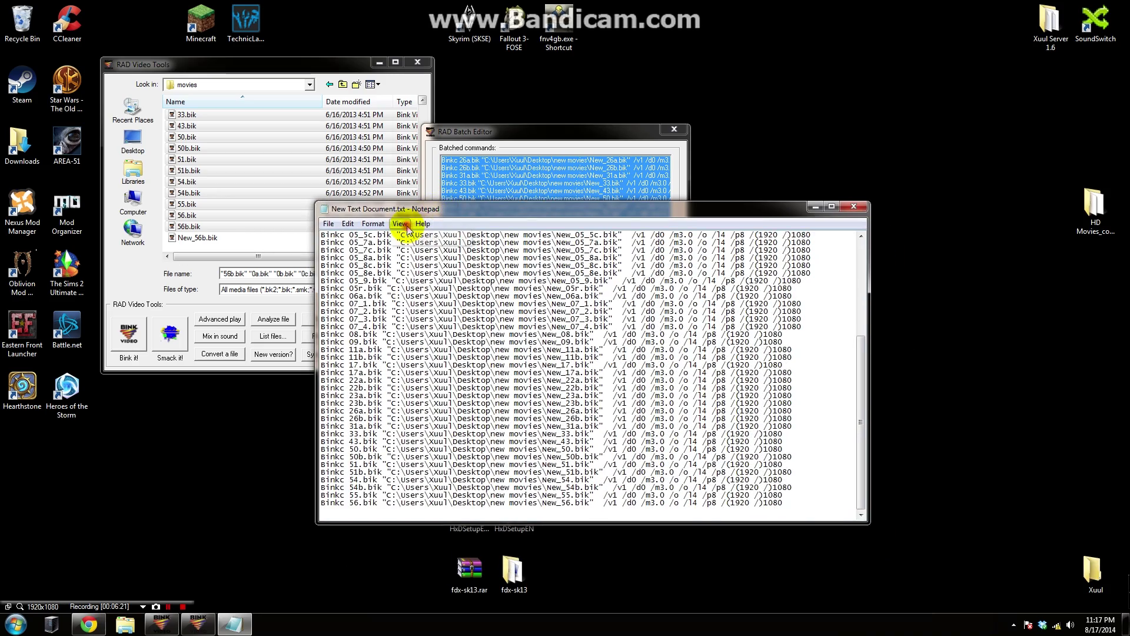
mouse_move(354, 226)
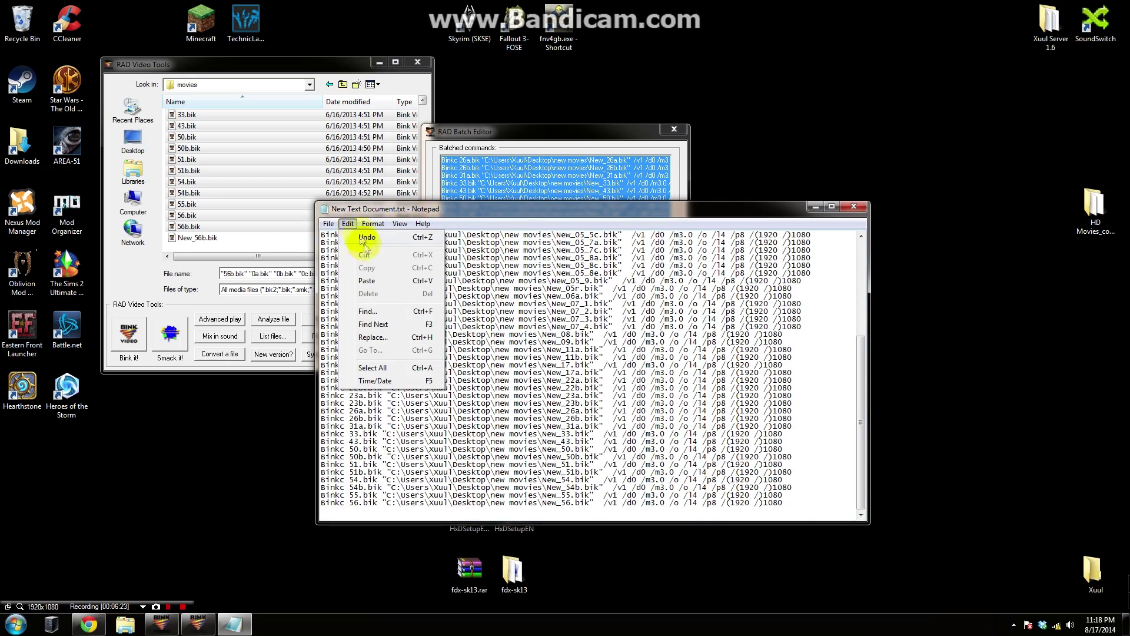
click(384, 337)
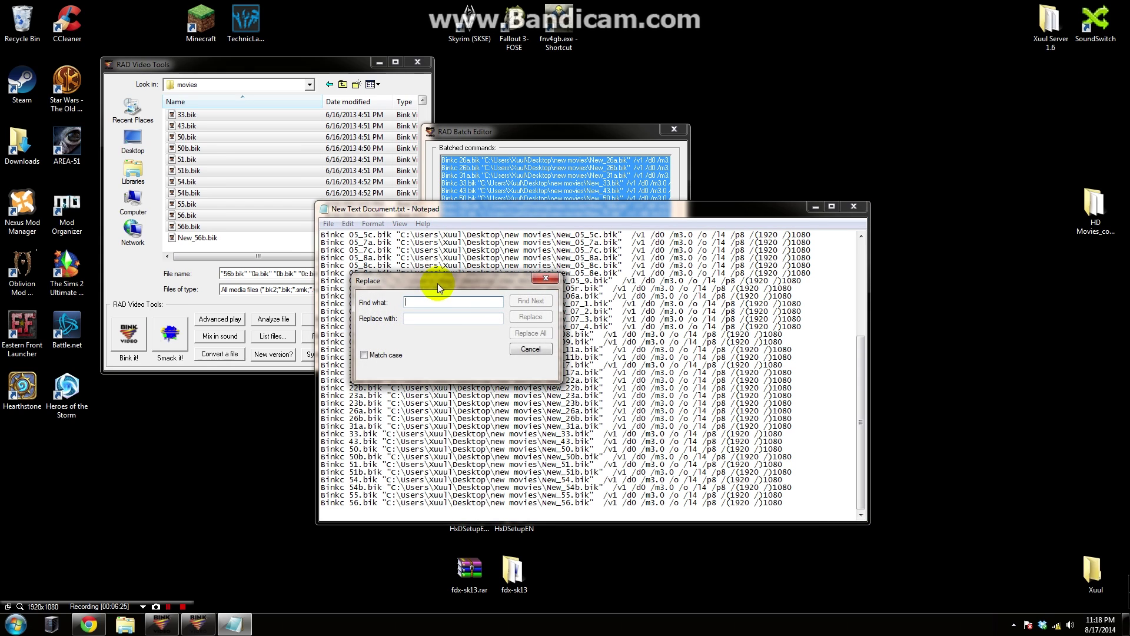
drag(437, 284, 262, 304)
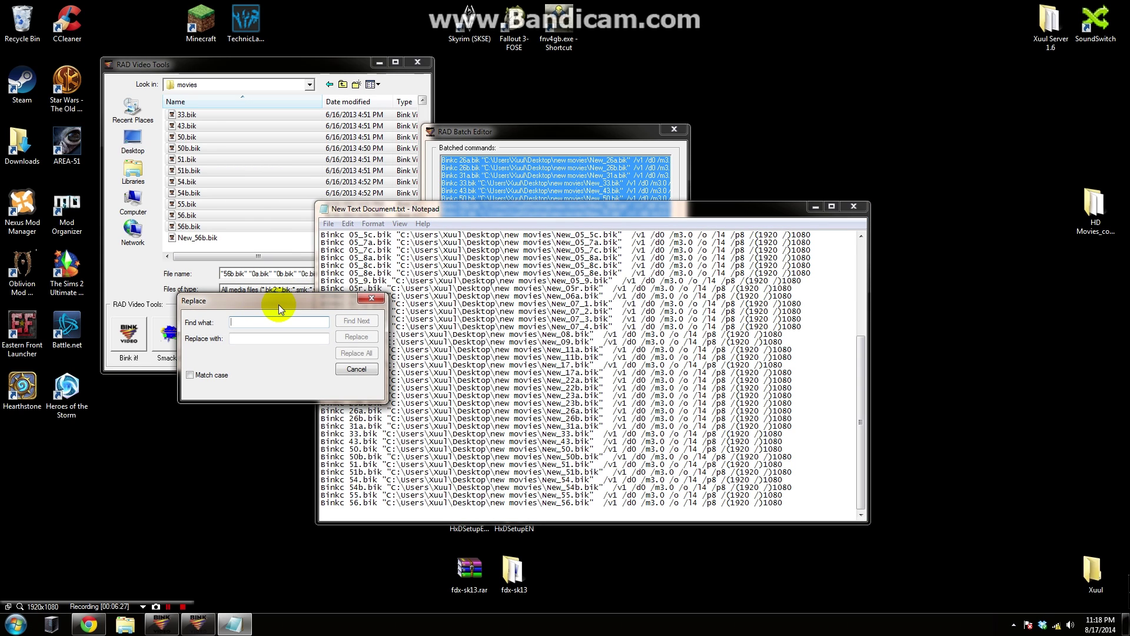
text(New_)
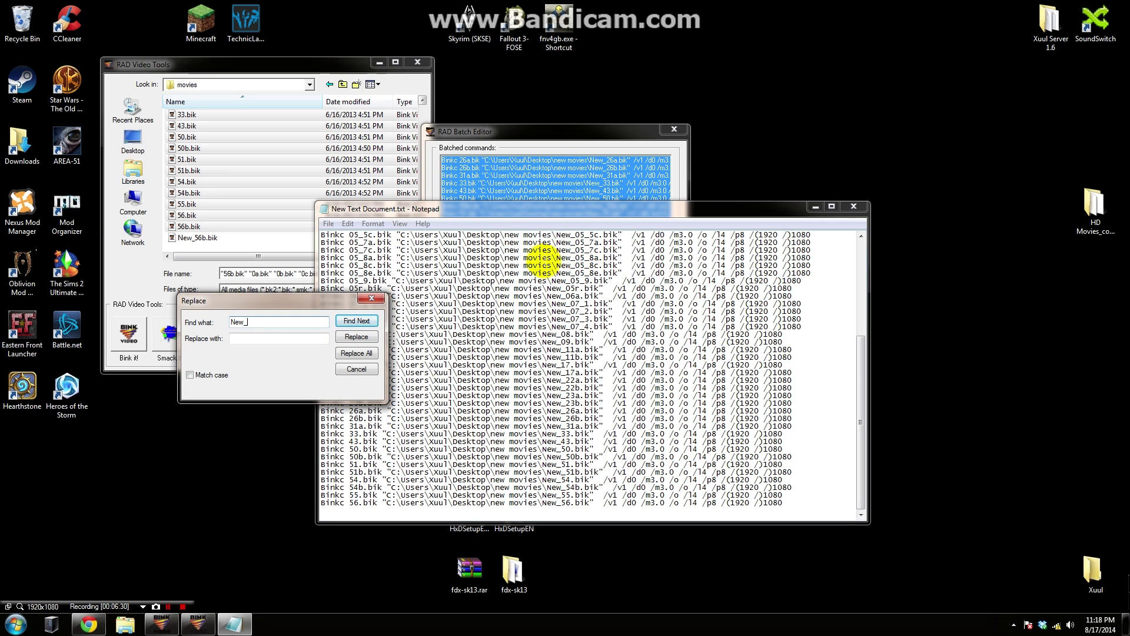
click(260, 342)
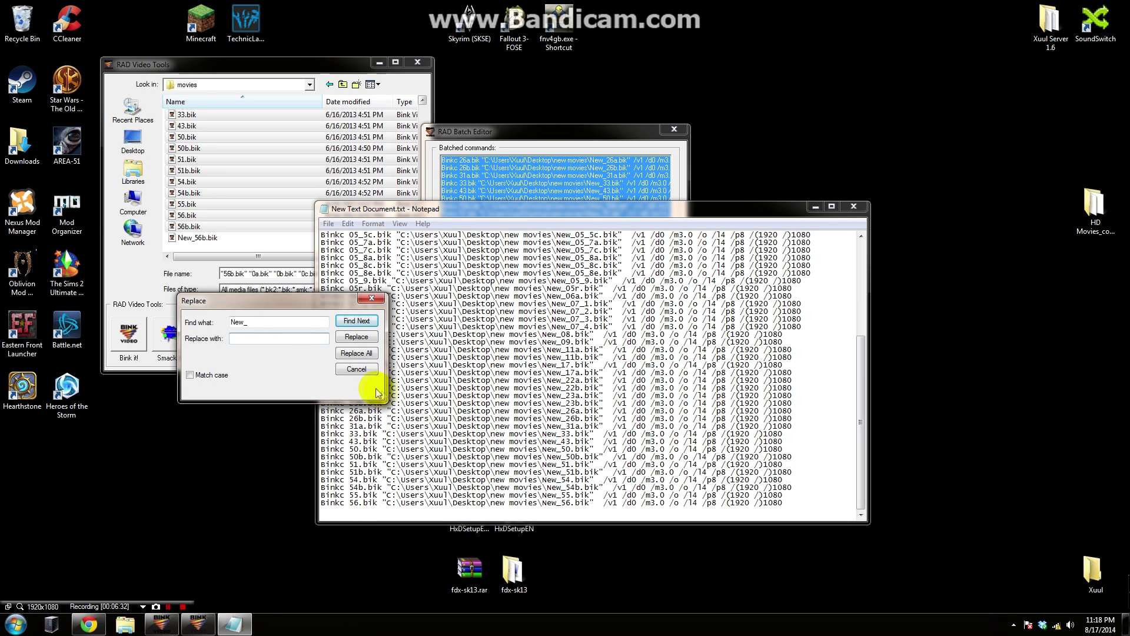
click(352, 355)
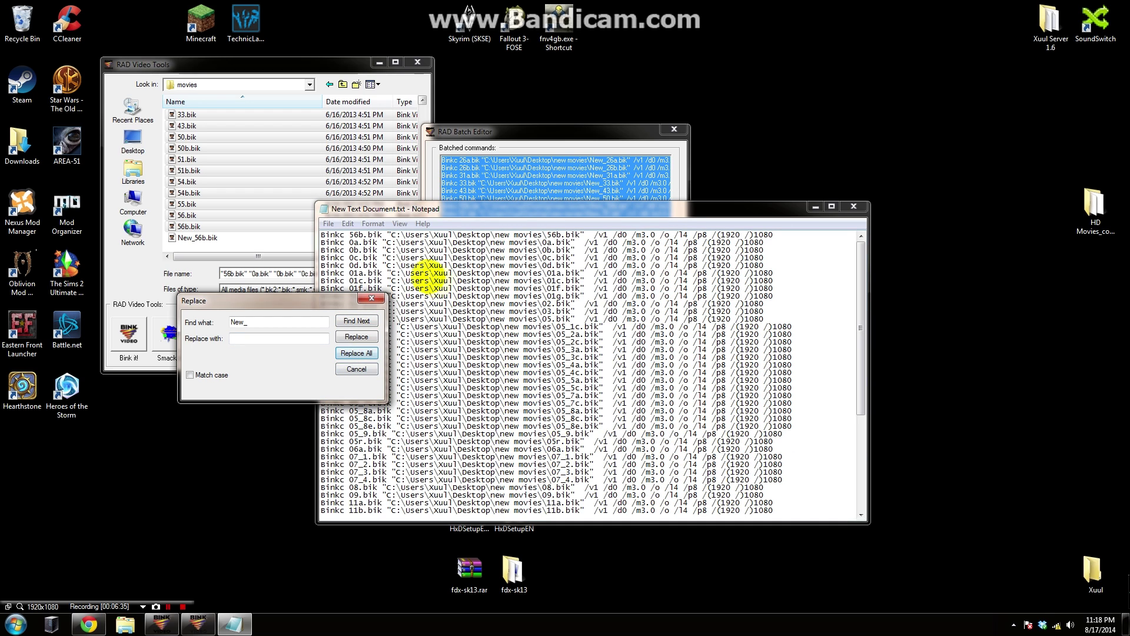
click(372, 298)
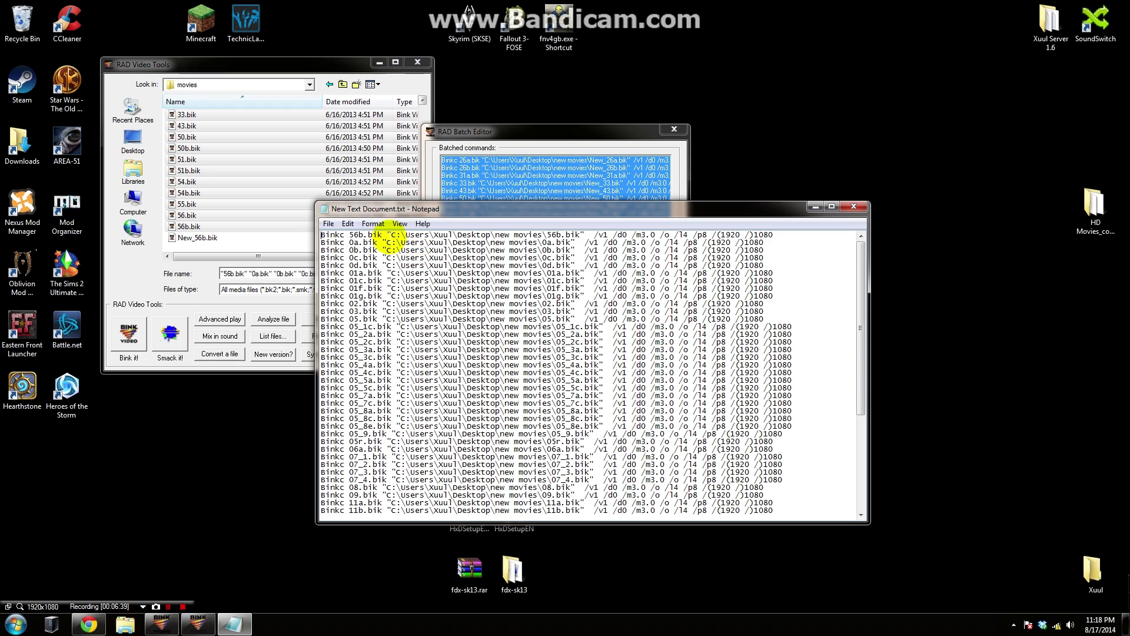
- Review the edited 0a.bik and 0b.bik lines, then select 50b.bik in the movies list
drag(390, 242, 542, 249)
click(540, 243)
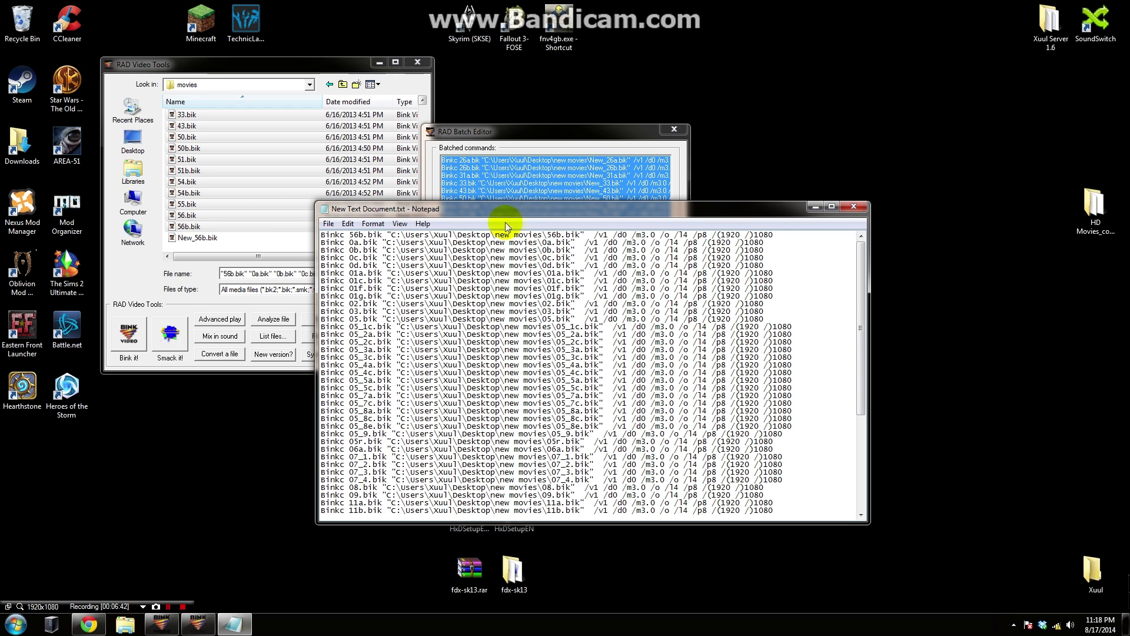
click(286, 146)
scroll(285, 144, up, 15)
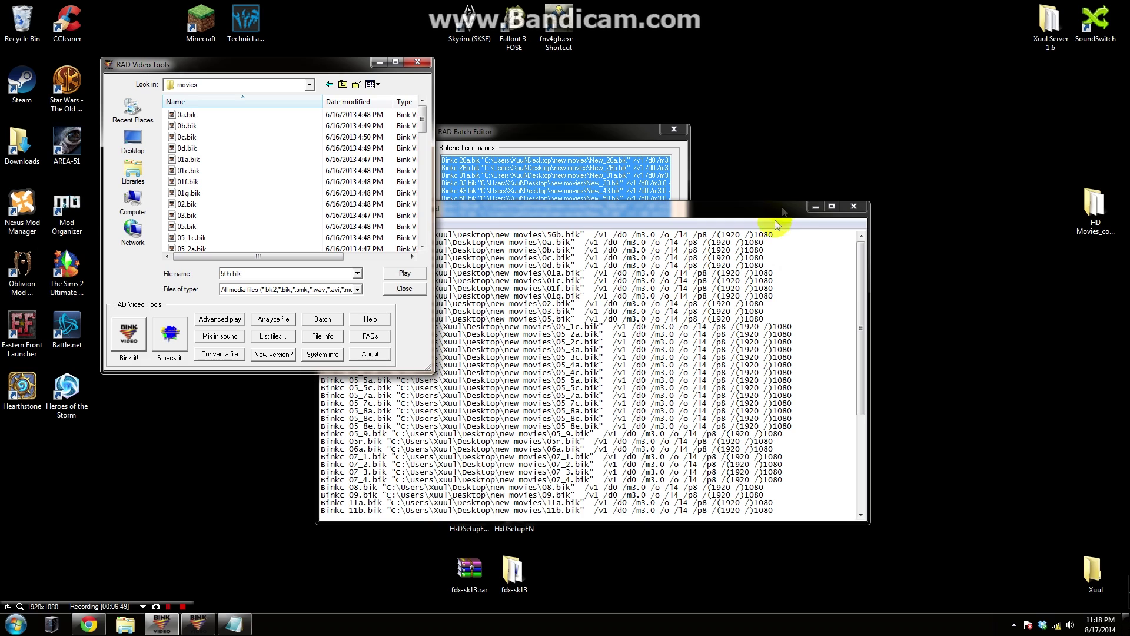
- Cut the edited commands from Notepad and paste them into the Batch Editor list
click(796, 395)
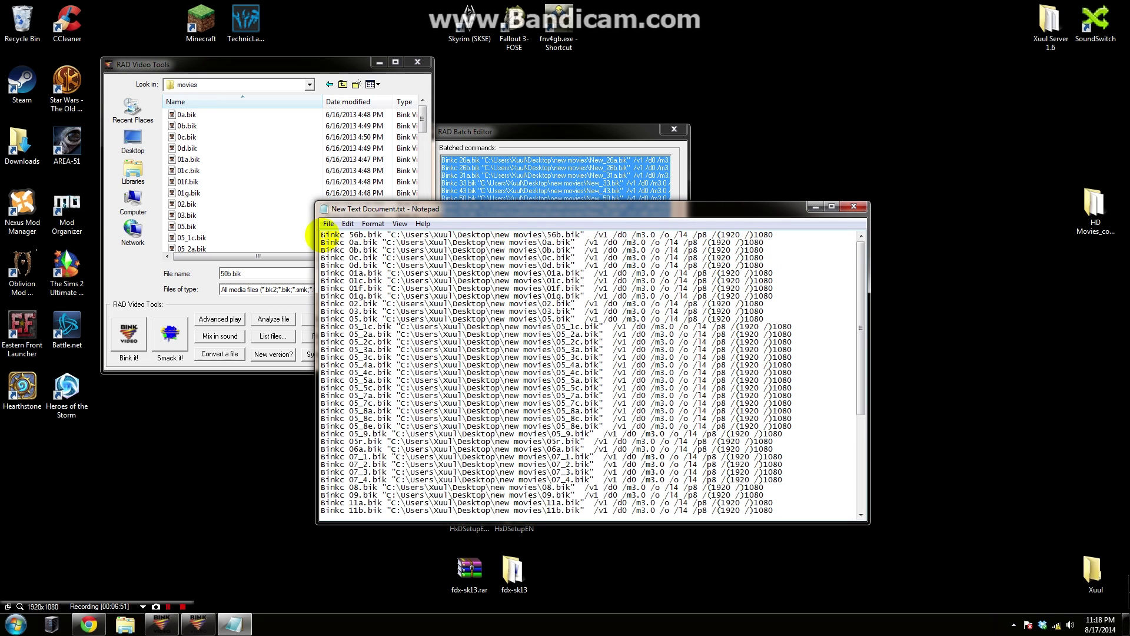
click(319, 235)
drag(322, 237, 694, 517)
right_click(690, 479)
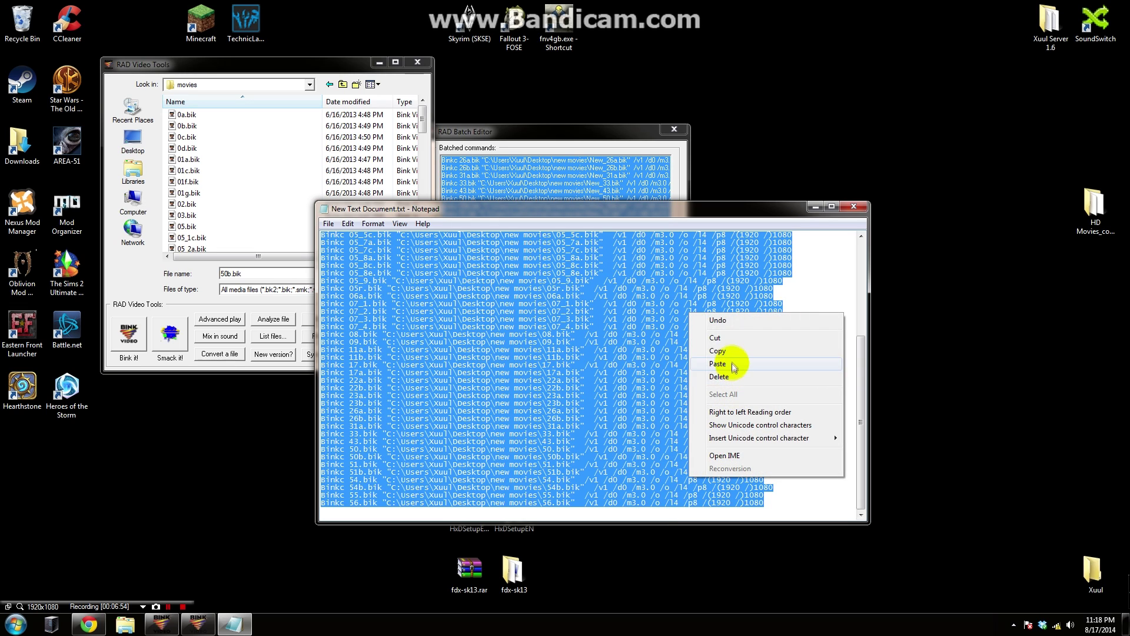
click(716, 337)
click(663, 190)
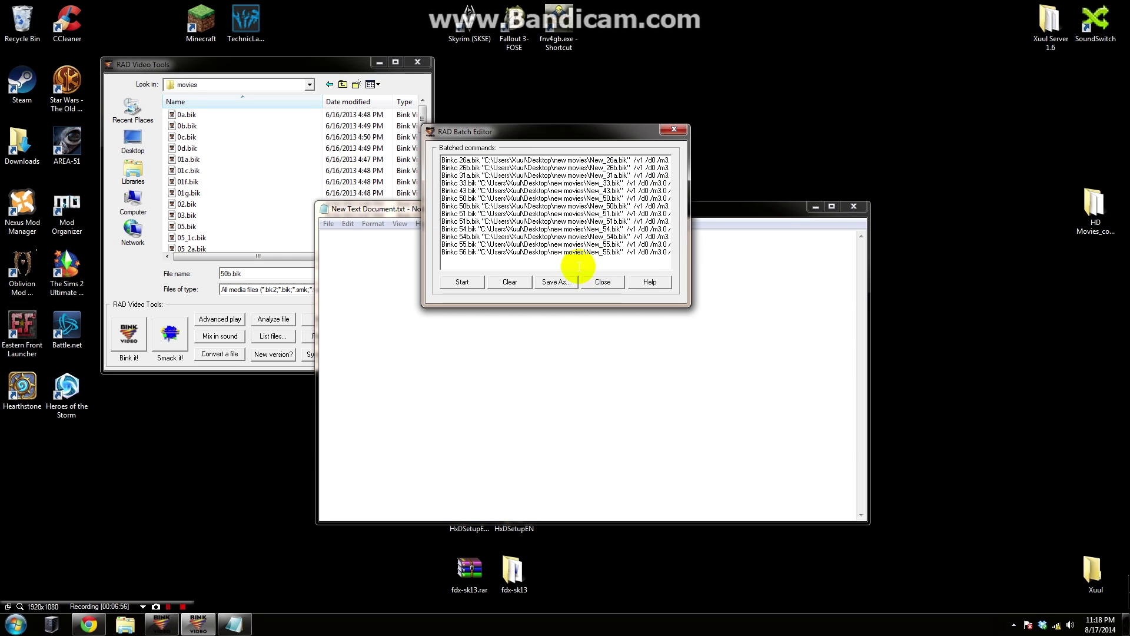
key(ctrl+v)
- Delete the leftover old batch lines and close Notepad without saving
drag(575, 268, 471, 170)
right_click(470, 171)
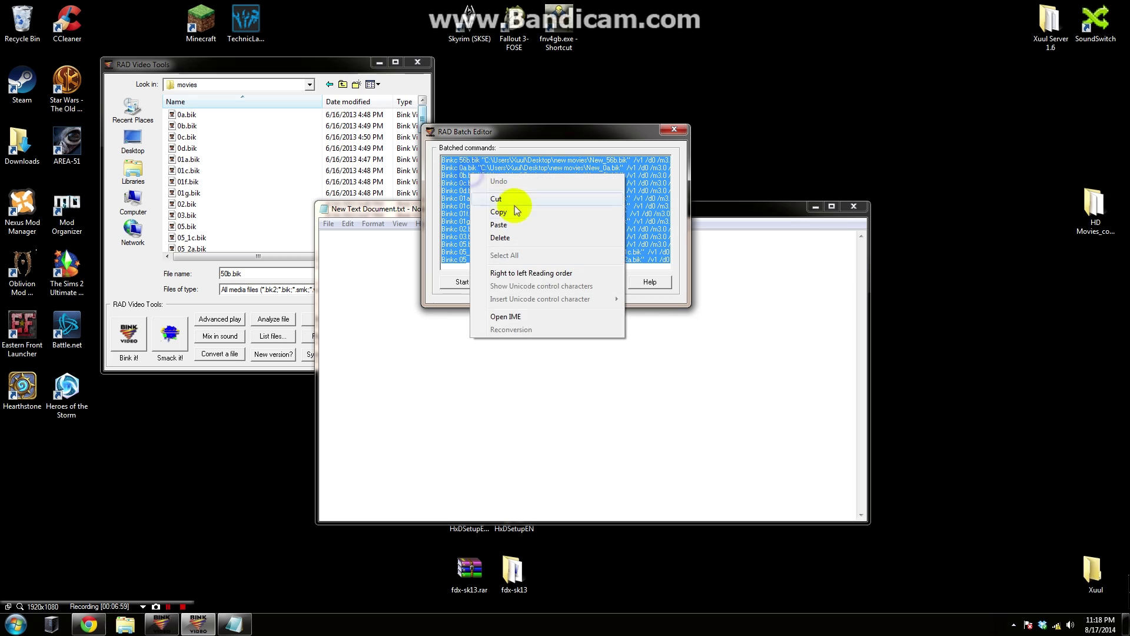
click(517, 223)
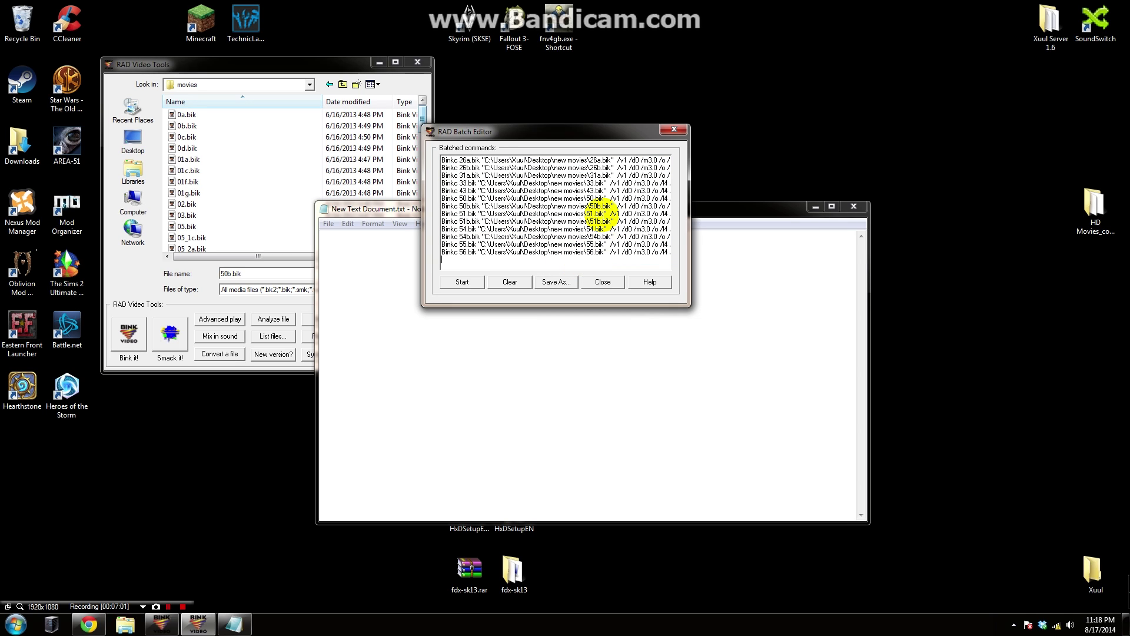
drag(595, 214, 582, 158)
key(Delete)
click(598, 174)
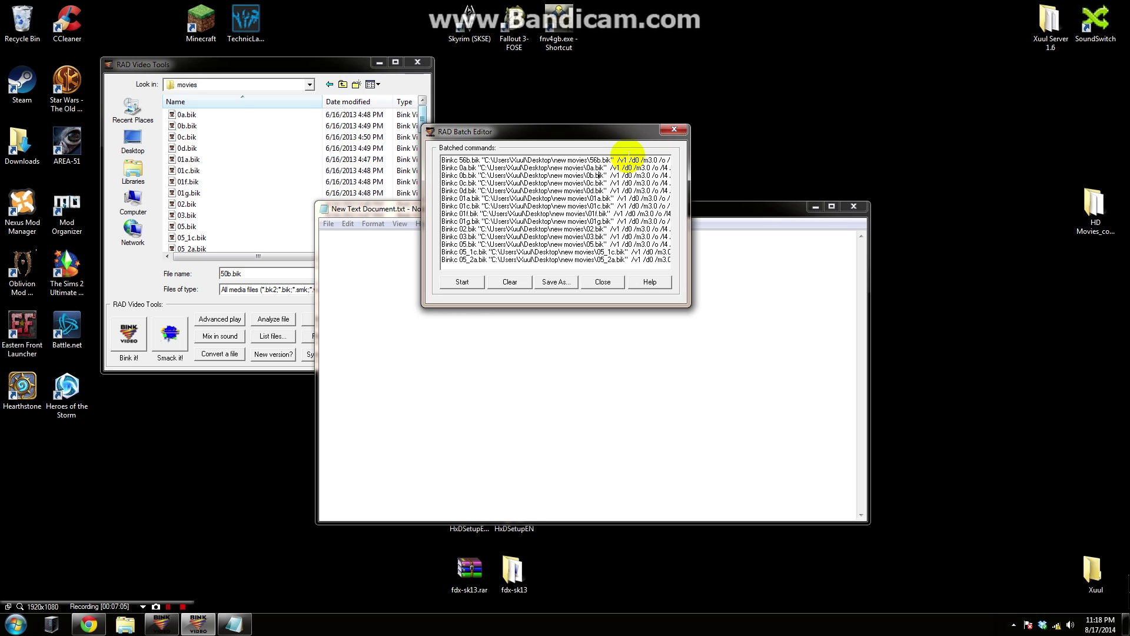
click(854, 206)
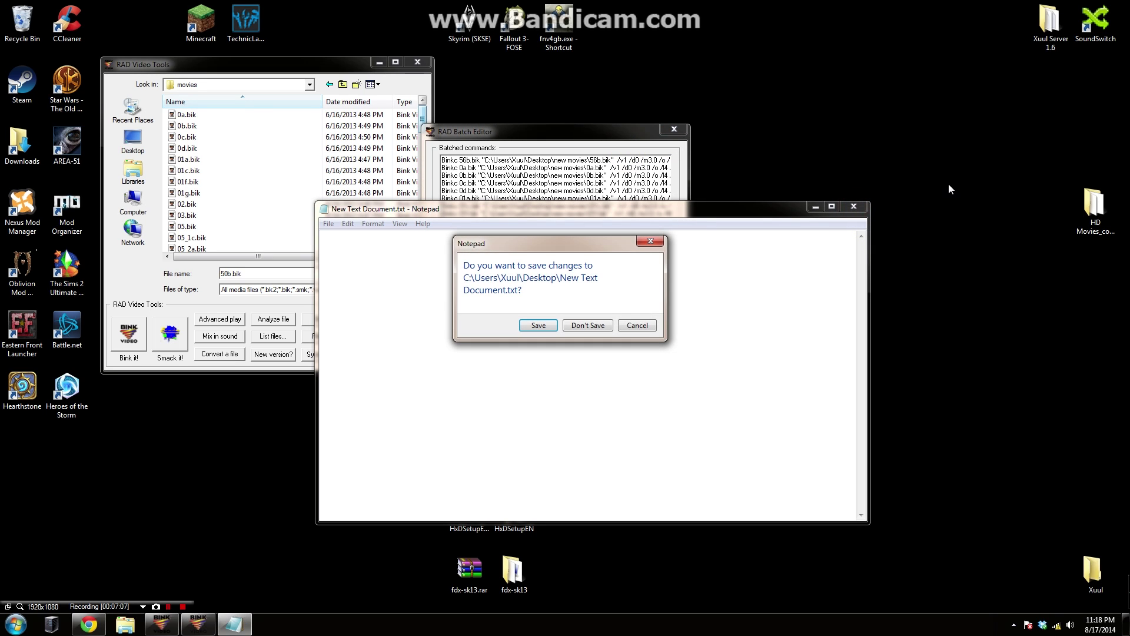
click(587, 325)
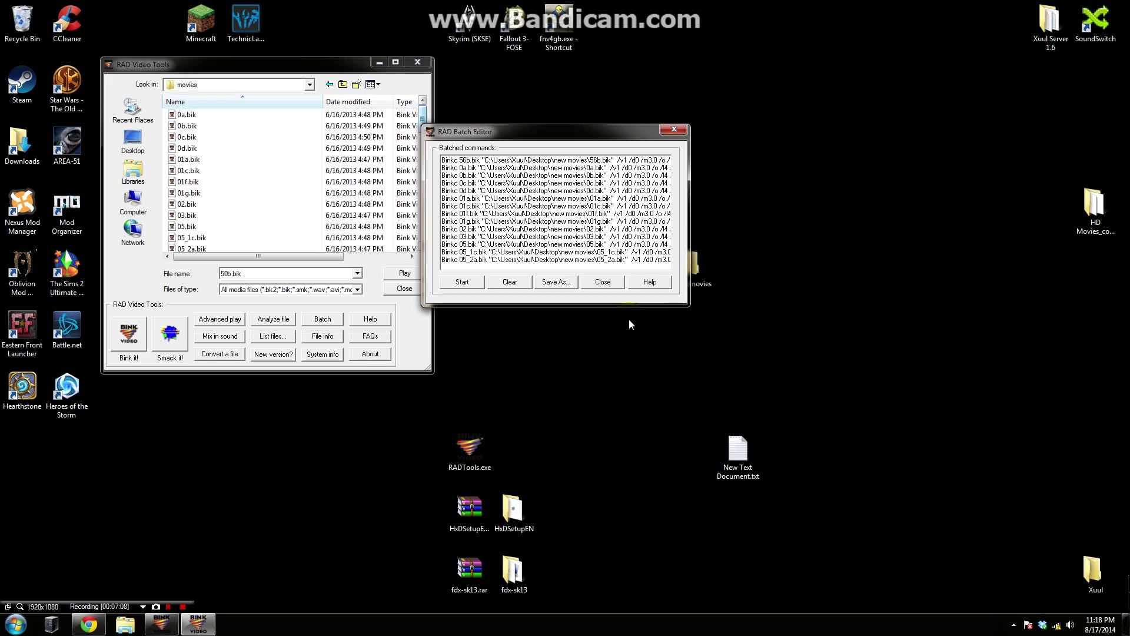
- Start the Bink batch conversion in the RAD Batch Editor, beginning with 56b.bik
click(446, 259)
click(464, 282)
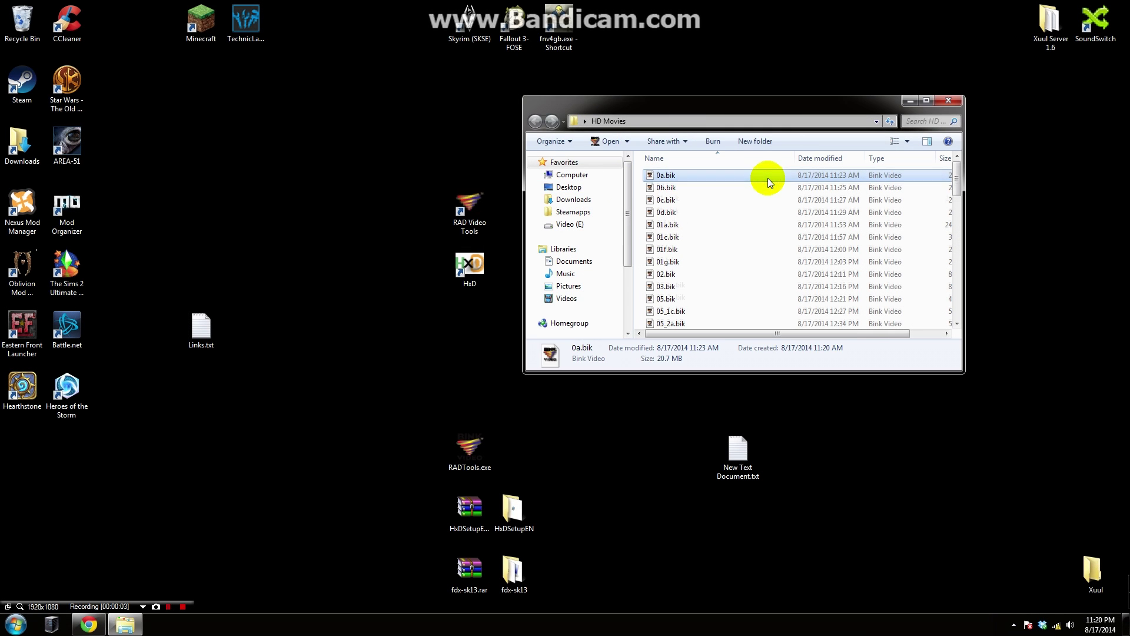
- Widen the HD Movies window to show full sizes, e.g. 01a.bik at 247,769 KB
scroll(762, 200, down, 15)
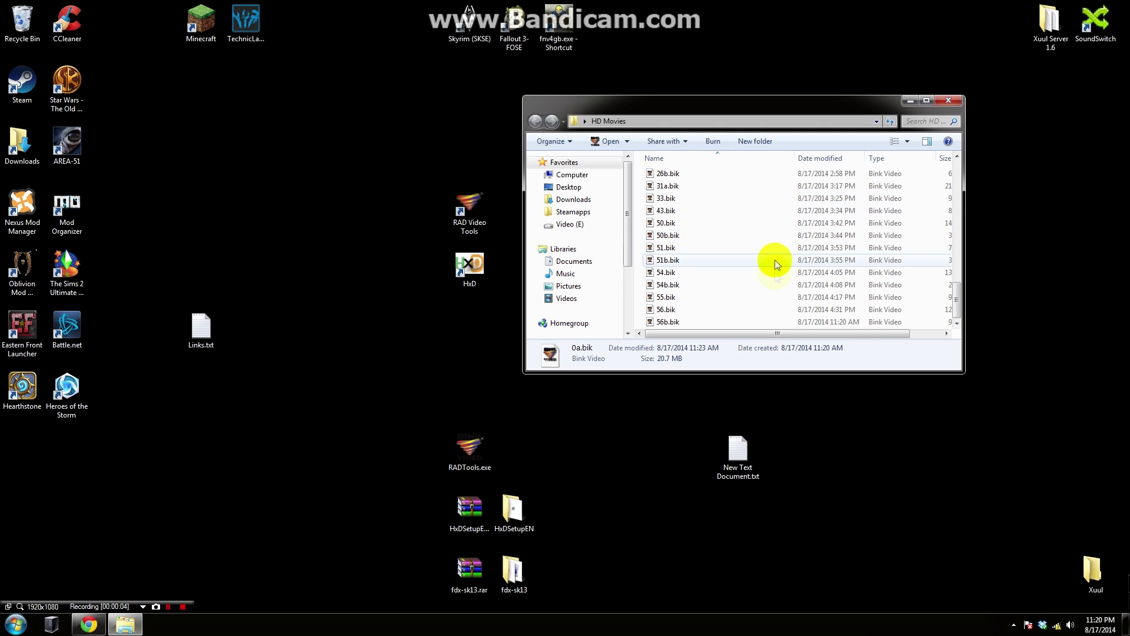
scroll(774, 261, up, 10)
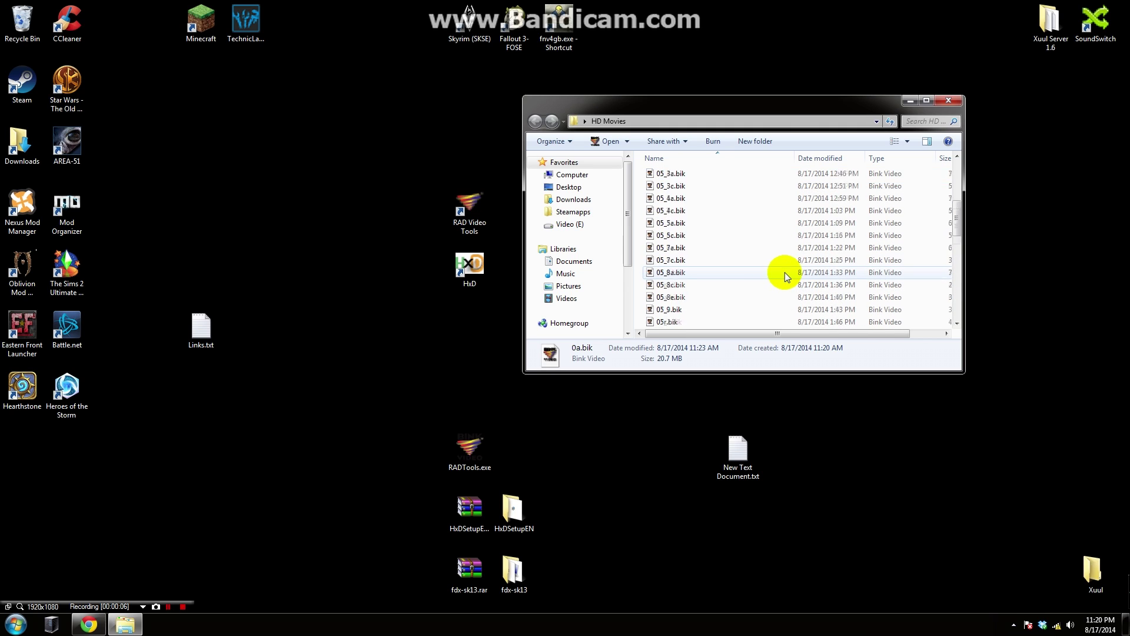
scroll(785, 272, down, 10)
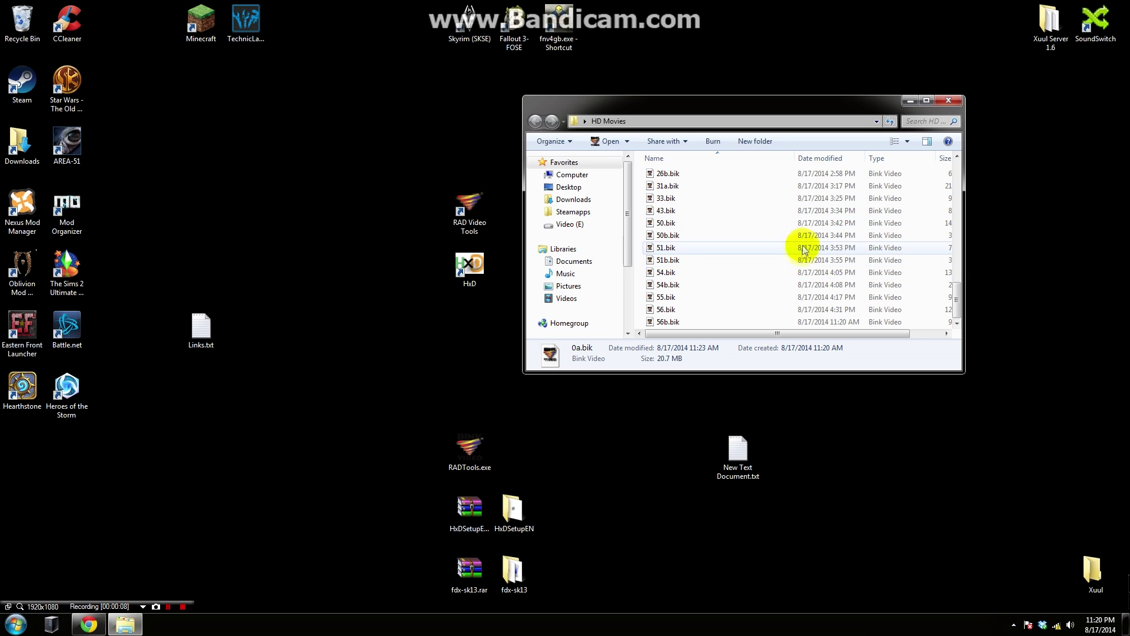
scroll(804, 250, up, 15)
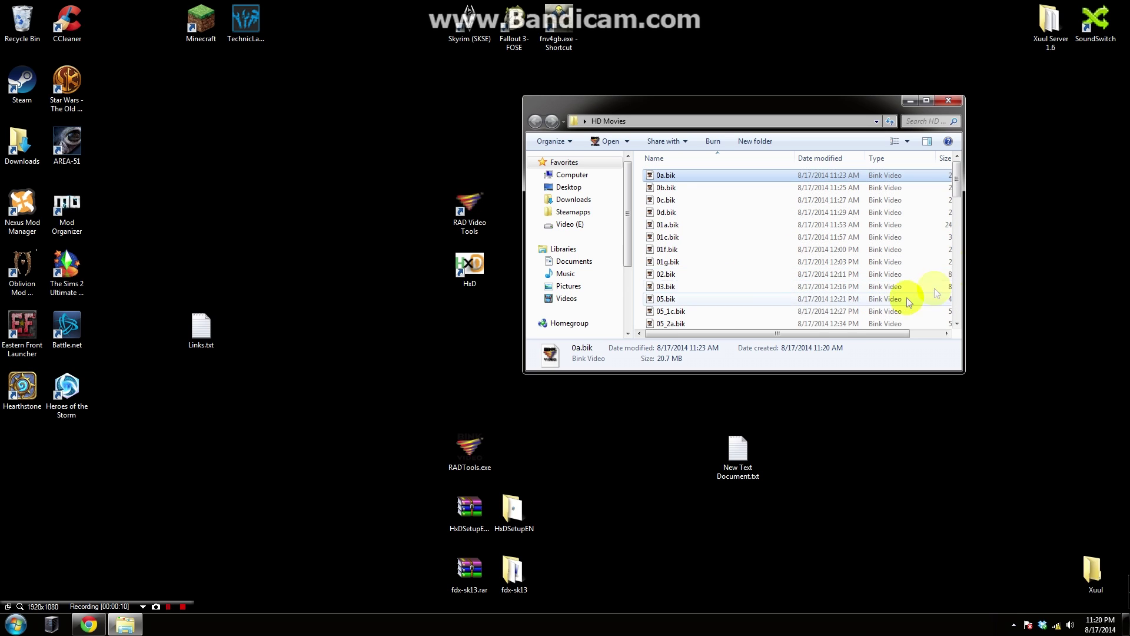
drag(965, 265, 1056, 274)
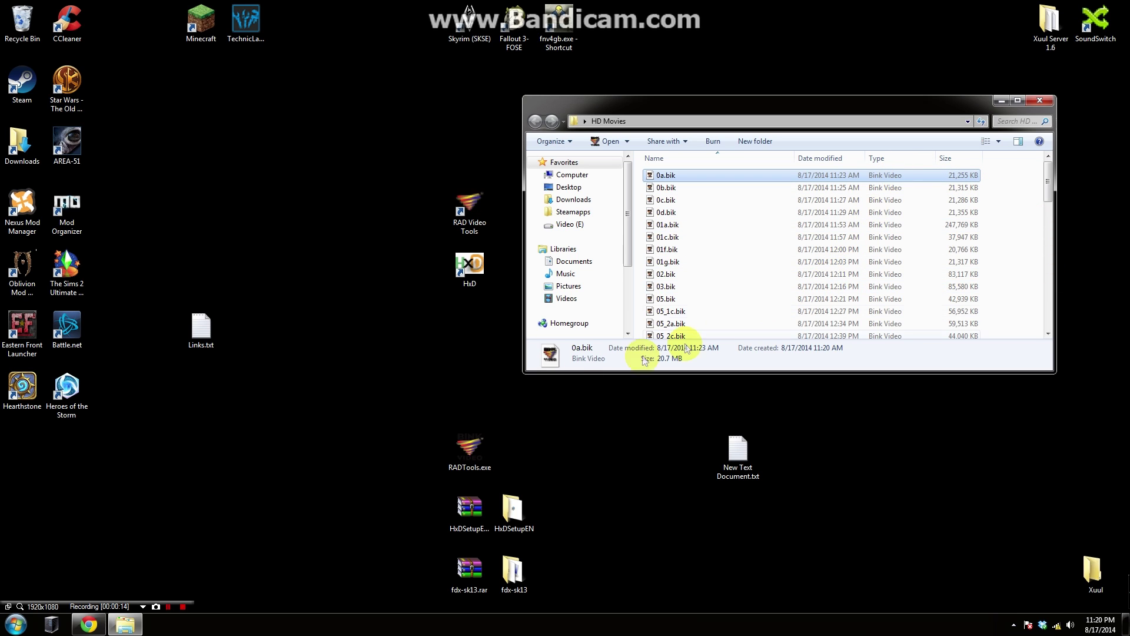
click(21, 619)
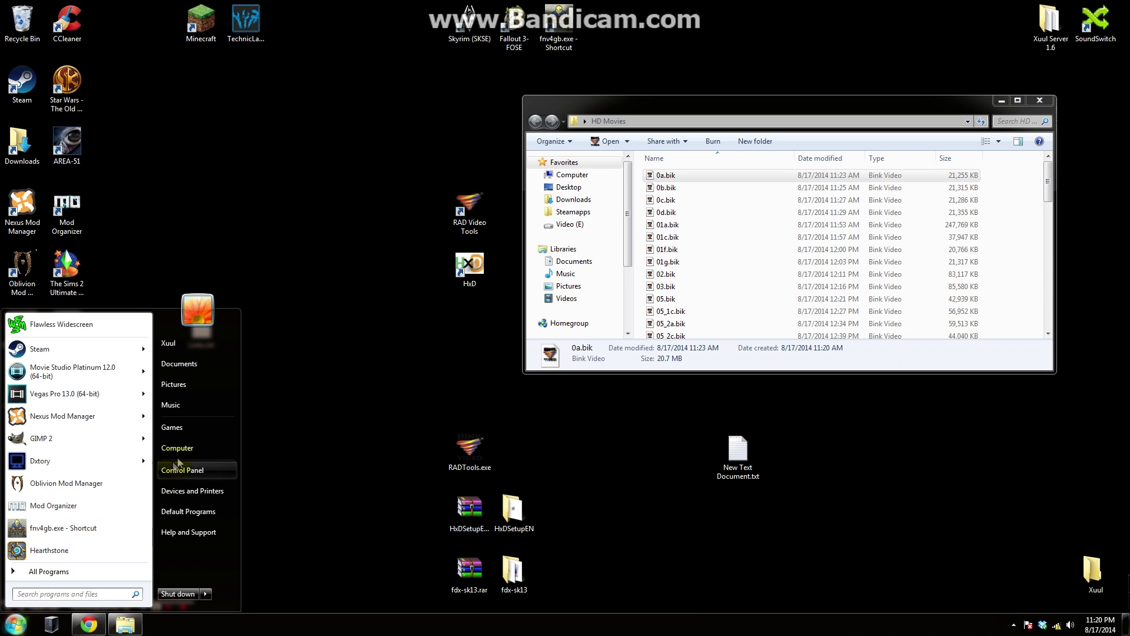
- Open a Computer window and browse to D:\Steam\steamapps\common\swkotor
click(192, 447)
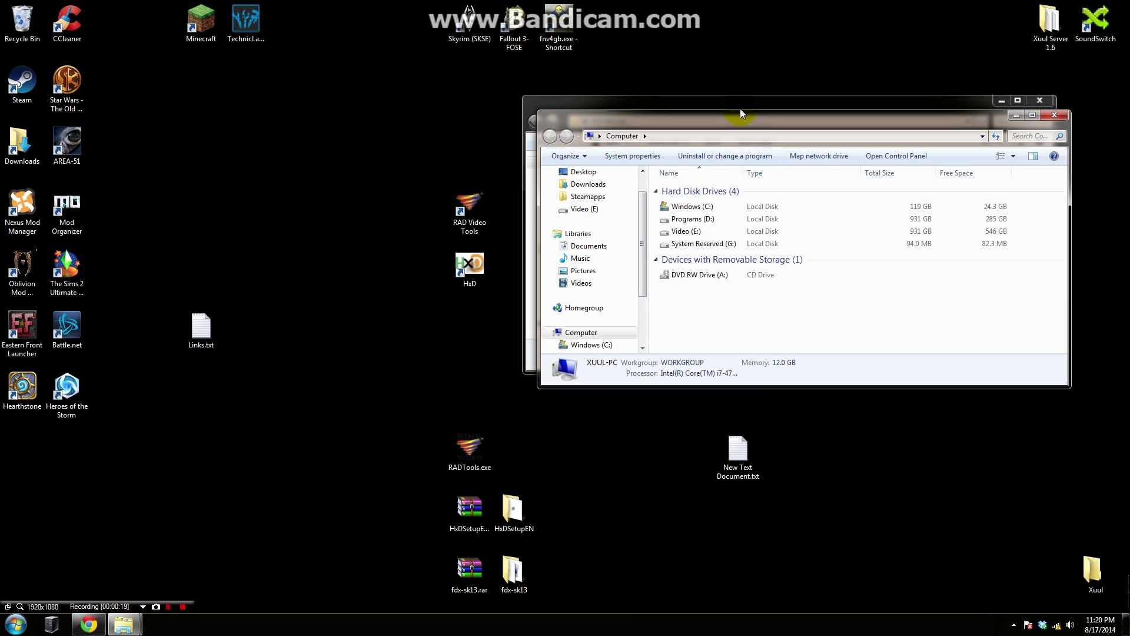
drag(740, 123, 220, 153)
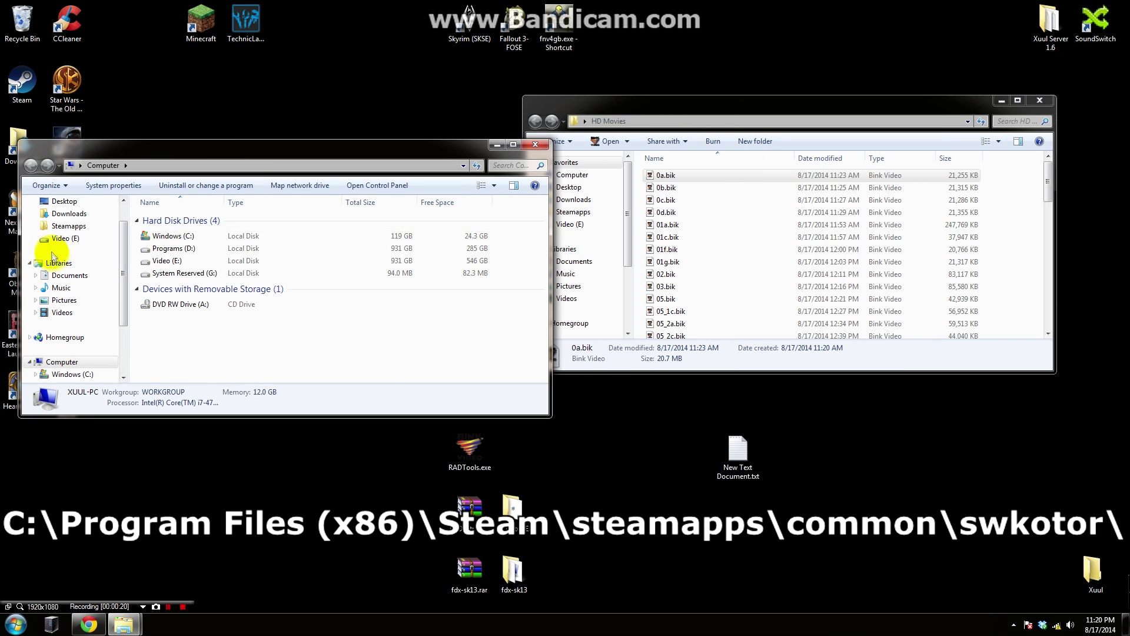
click(65, 229)
double_click(220, 254)
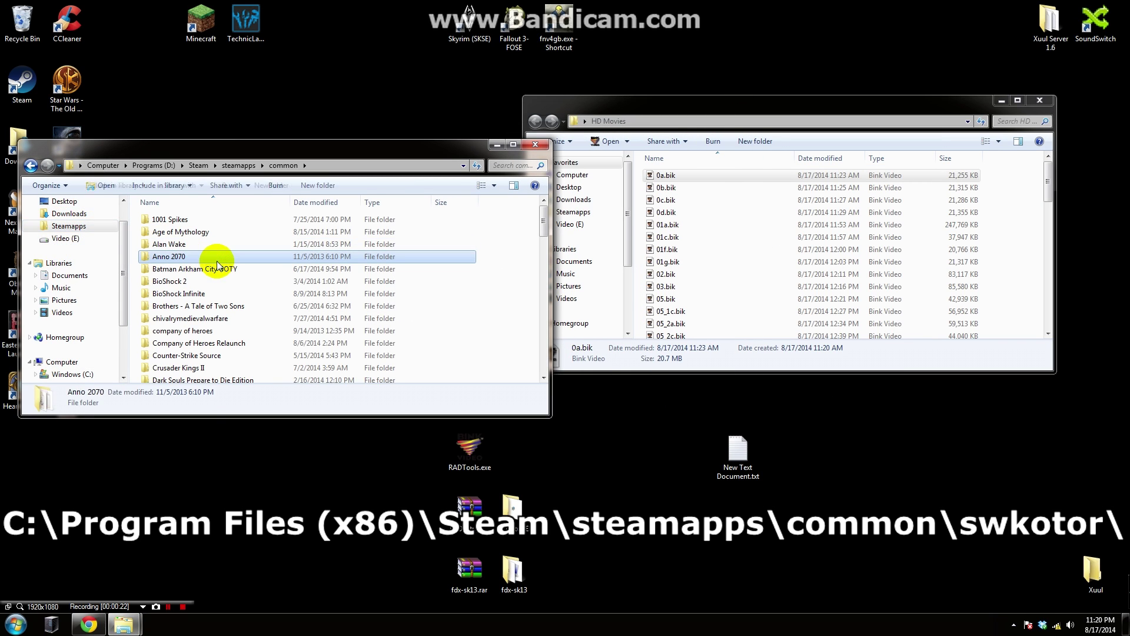
key(s)
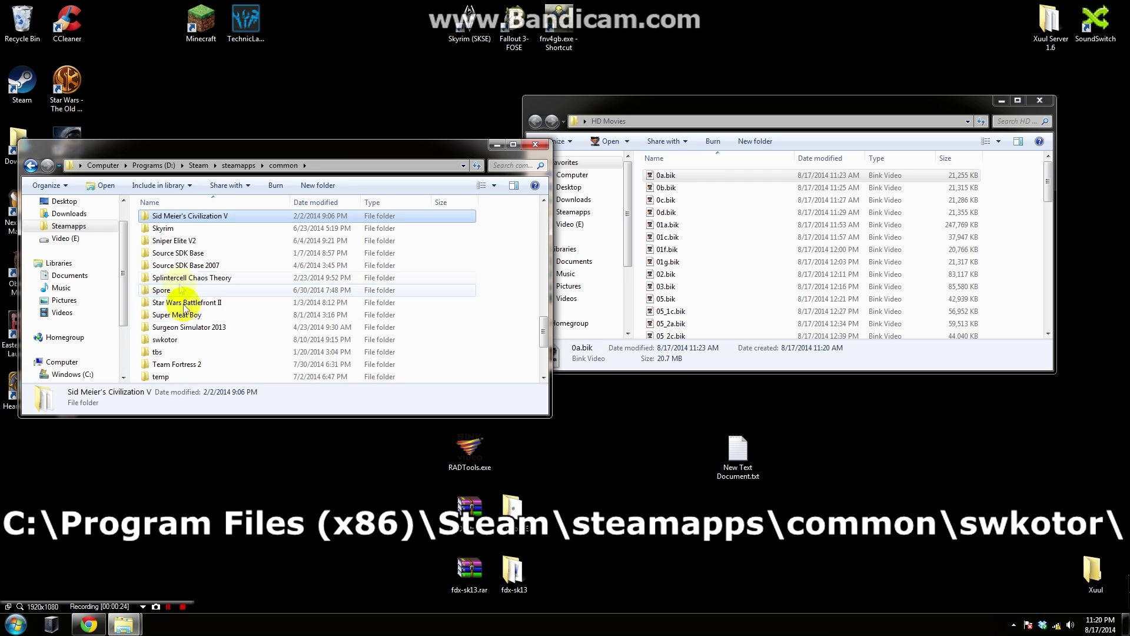
double_click(165, 339)
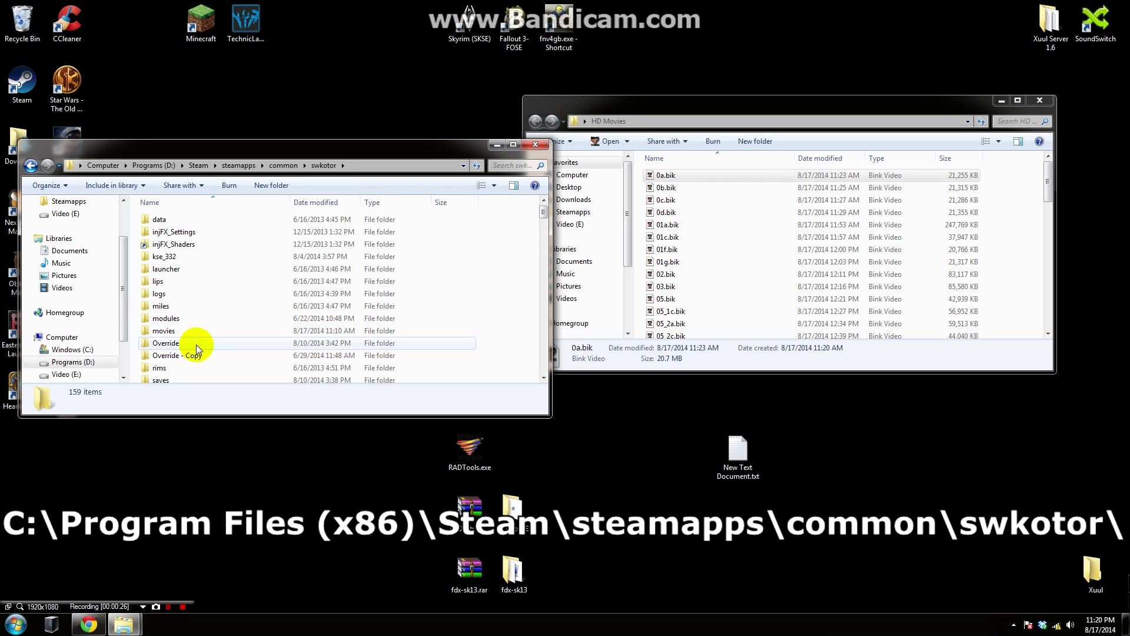
- Copy the movies folder and paste it into swkotor as 'movies - Copy'
click(182, 334)
right_click(182, 334)
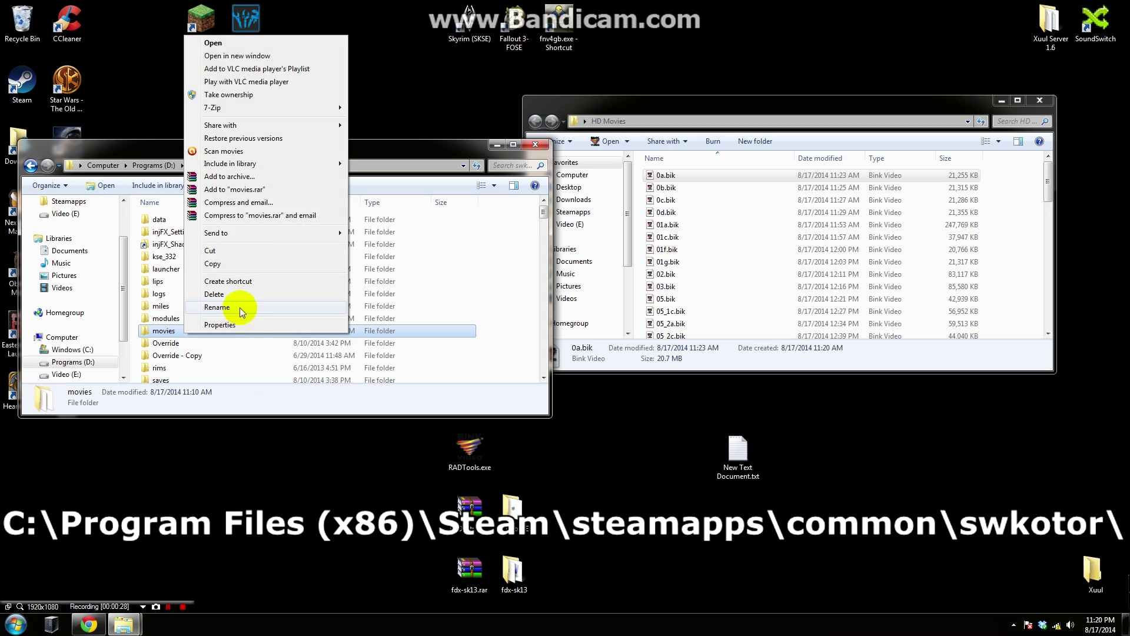
click(242, 267)
right_click(497, 327)
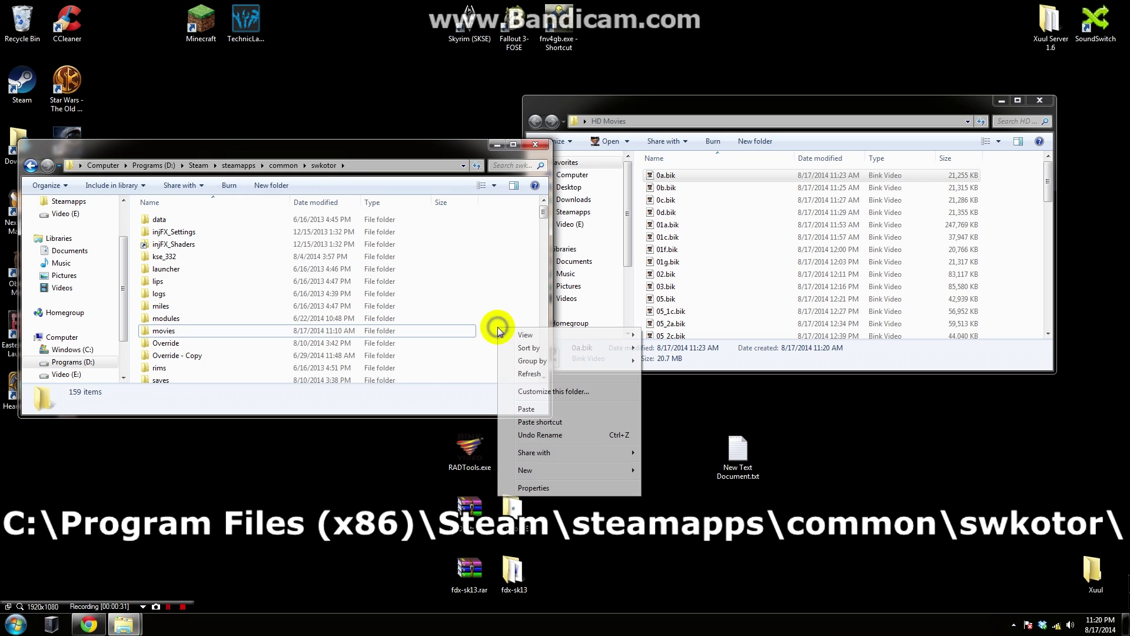
click(545, 409)
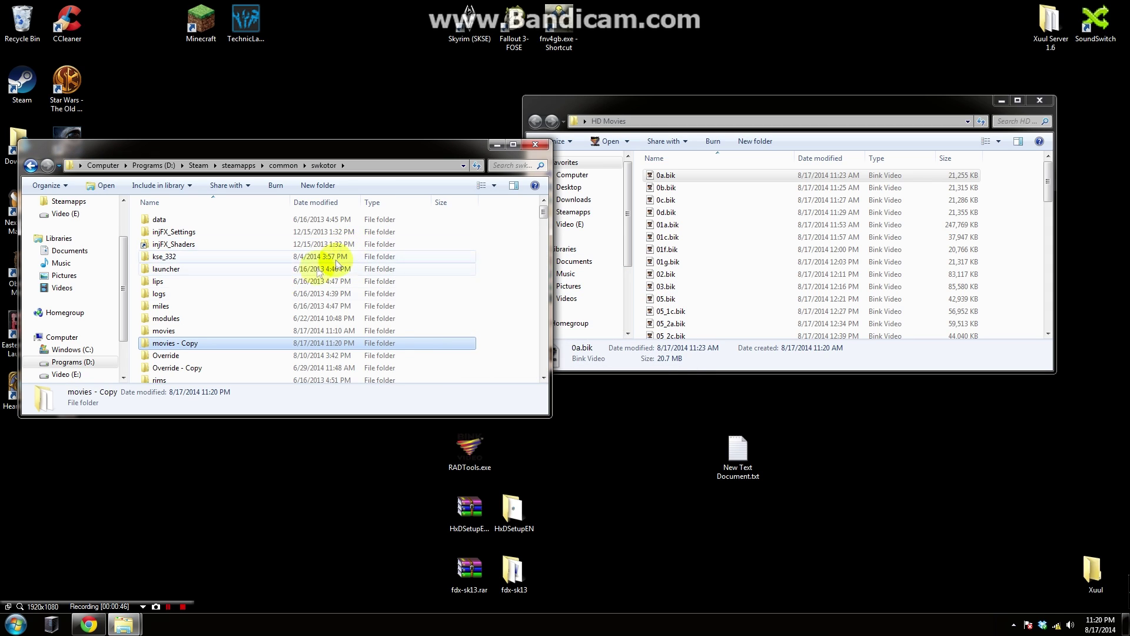
- Delete all 57 original .bik files inside the swkotor movies folder
double_click(188, 331)
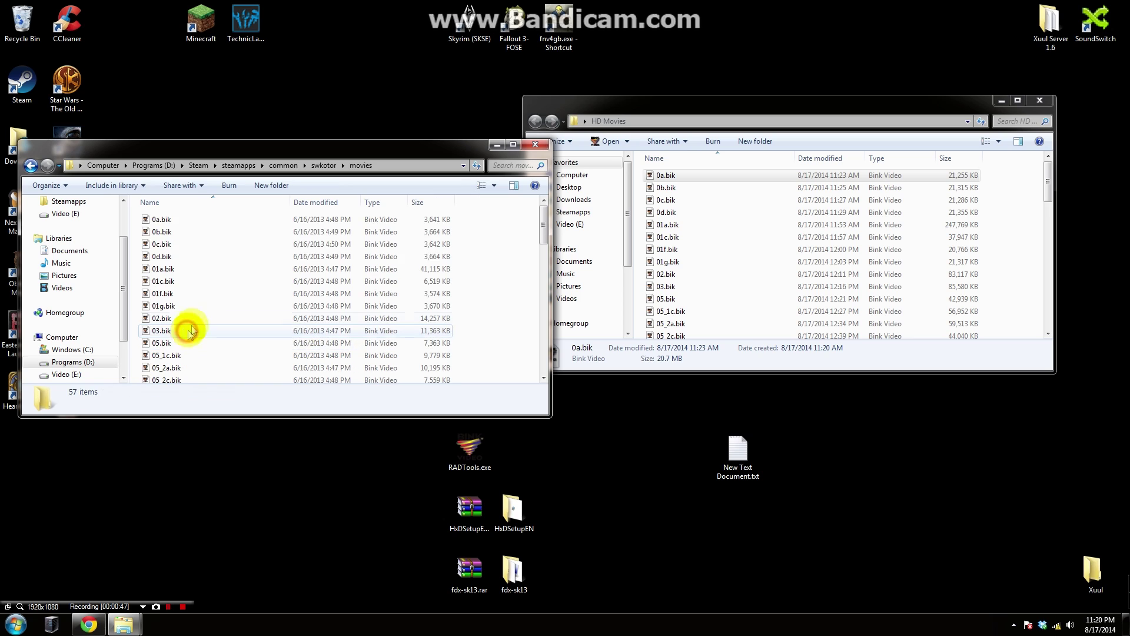
click(166, 221)
scroll(232, 340, down, 14)
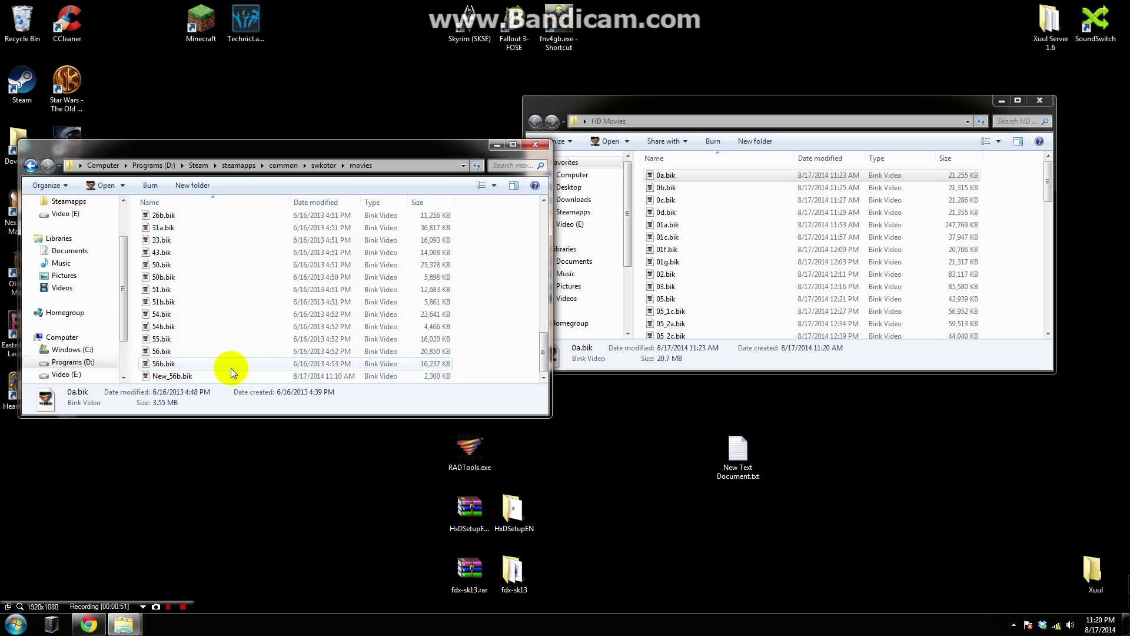
key(ctrl+a)
key(Delete)
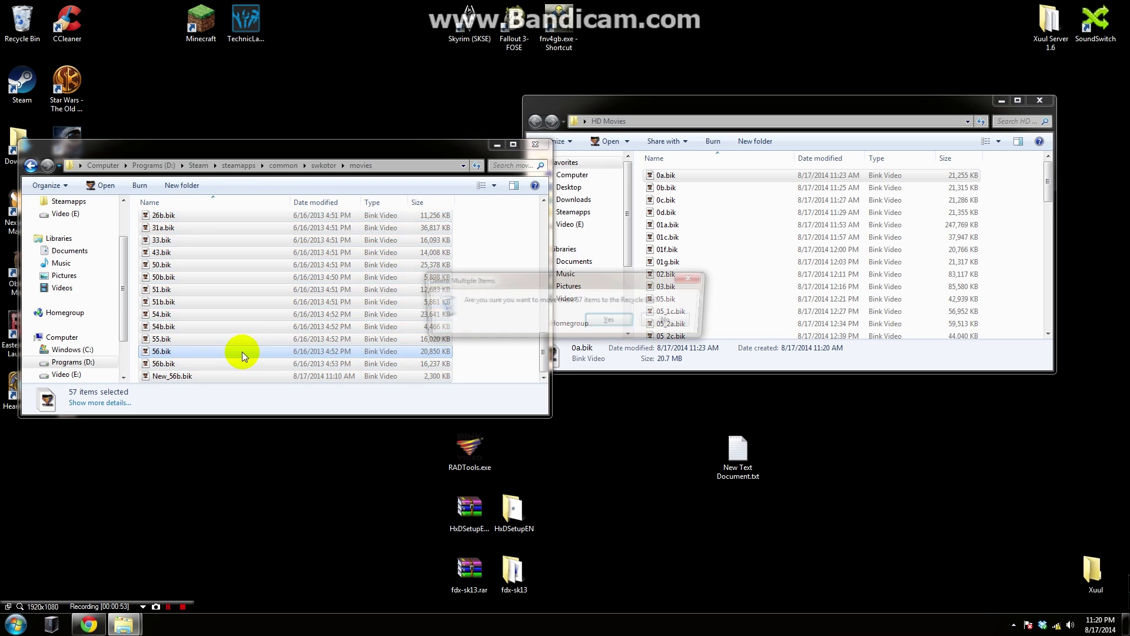
click(612, 322)
- Select and copy the 56 HD files 0a.bik through 56b.bik in HD Movies
click(673, 176)
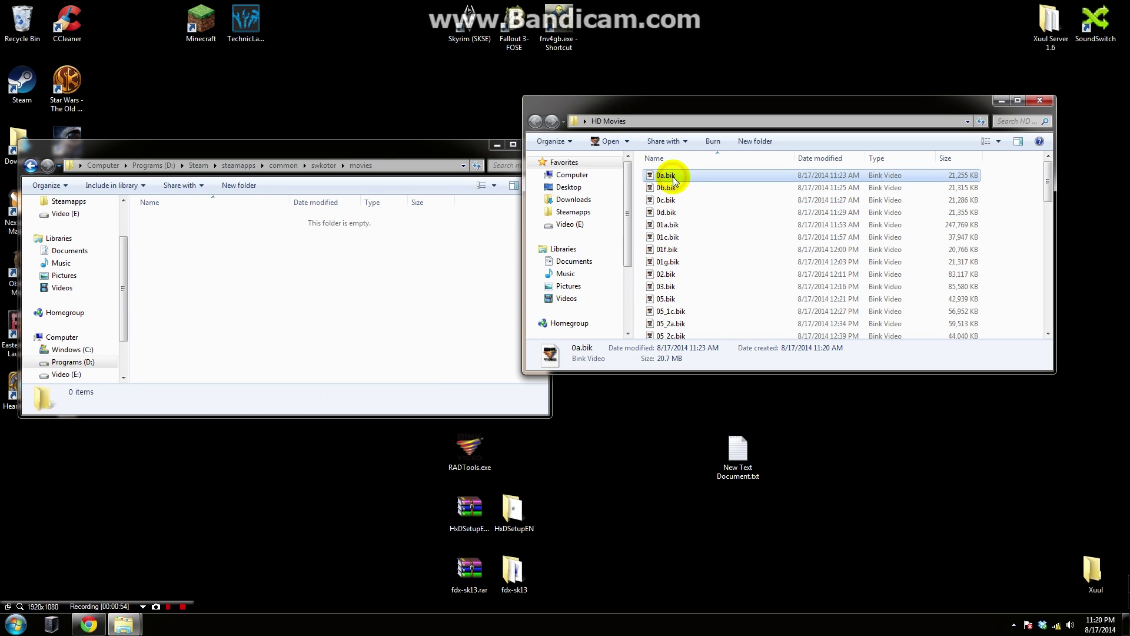
scroll(686, 328, down, 14)
shift+click(689, 332)
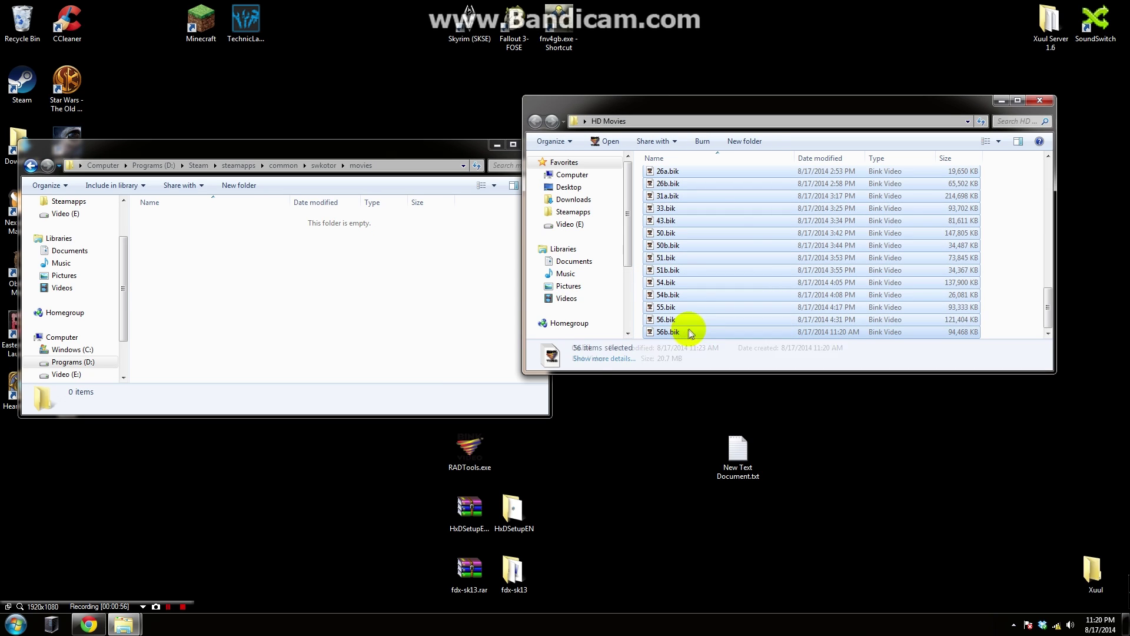
right_click(692, 329)
click(756, 498)
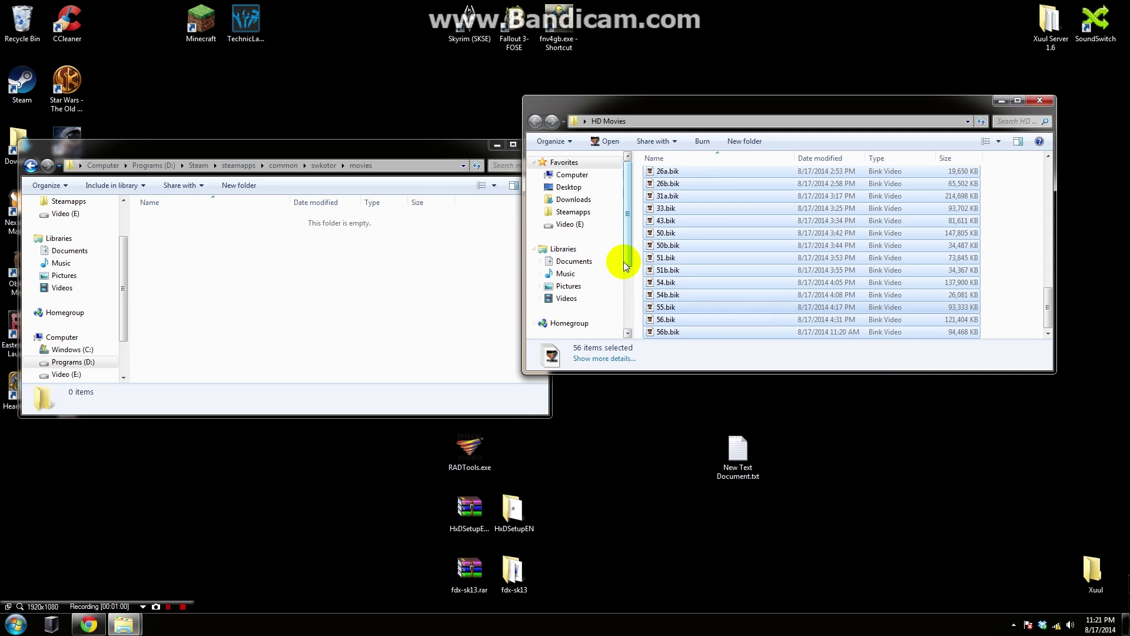
- Paste the HD movie files into the empty swkotor movies folder
click(371, 277)
right_click(352, 269)
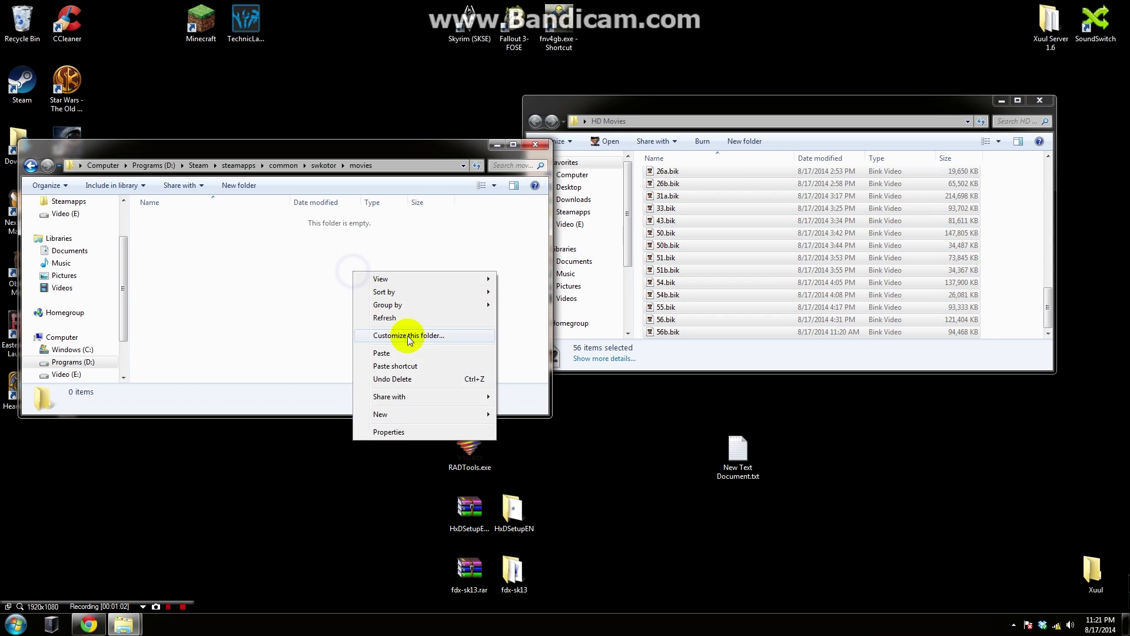
click(404, 353)
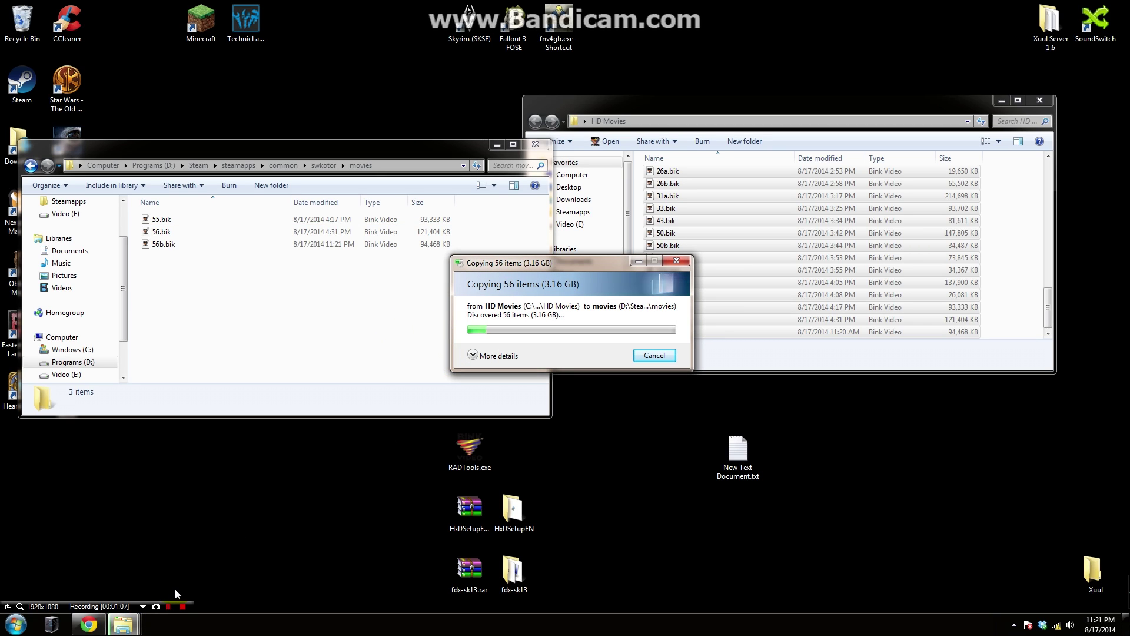
click(167, 606)
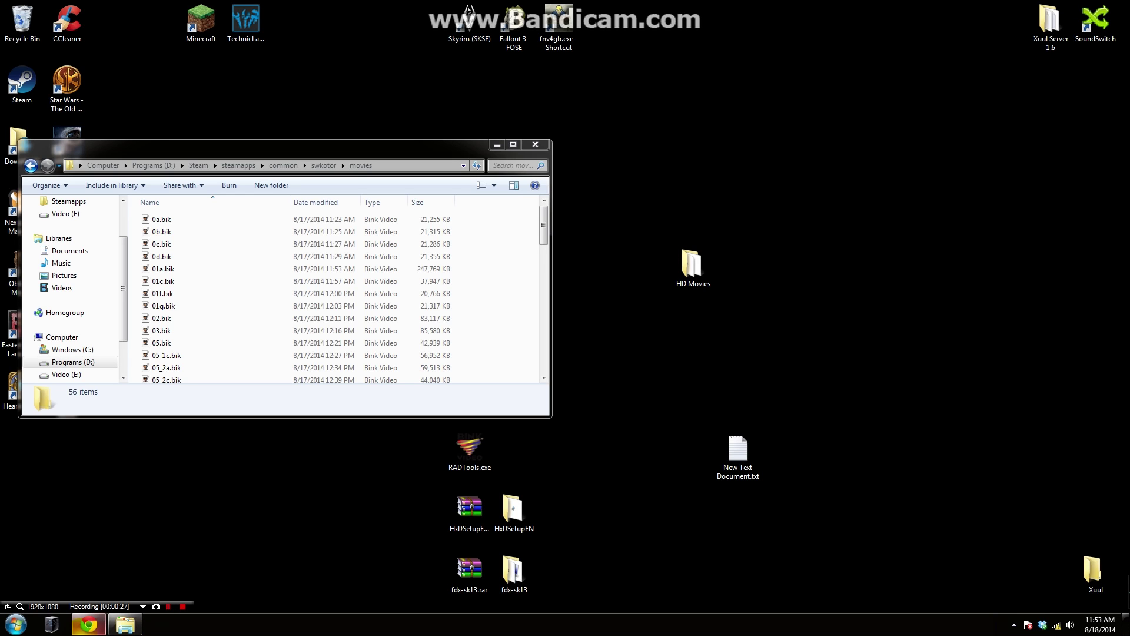
- Switch to Chrome's GameCopyWorld Knights of the Old Republic page
click(88, 624)
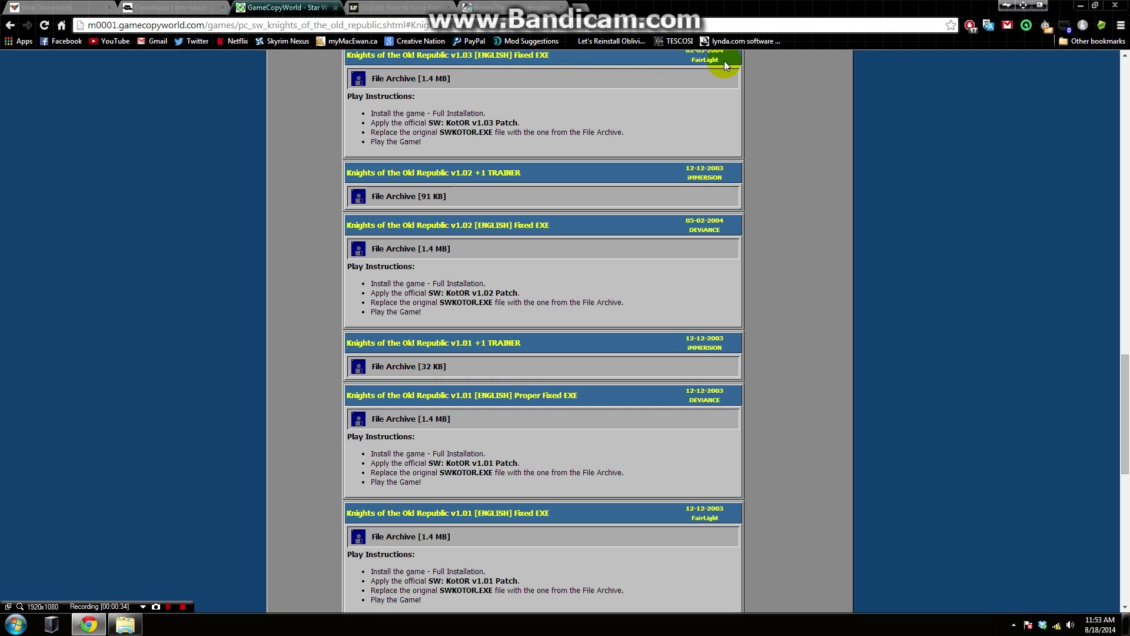
- Follow the KotOR fixed EXE File Archive link past the redirect, then minimize Chrome
click(359, 87)
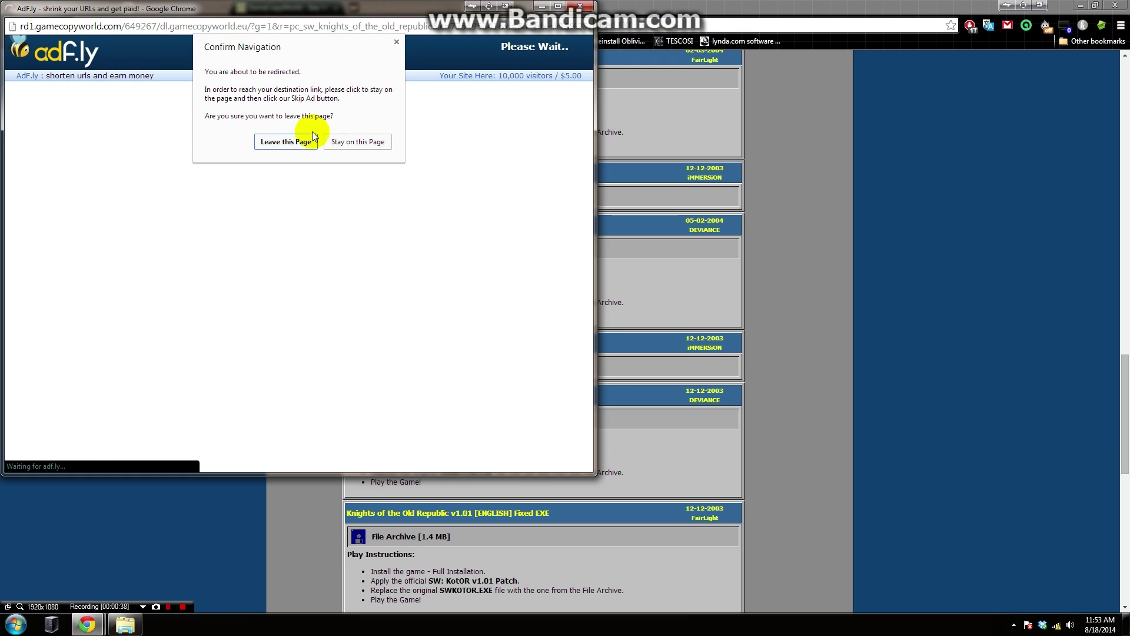
click(298, 141)
click(641, 11)
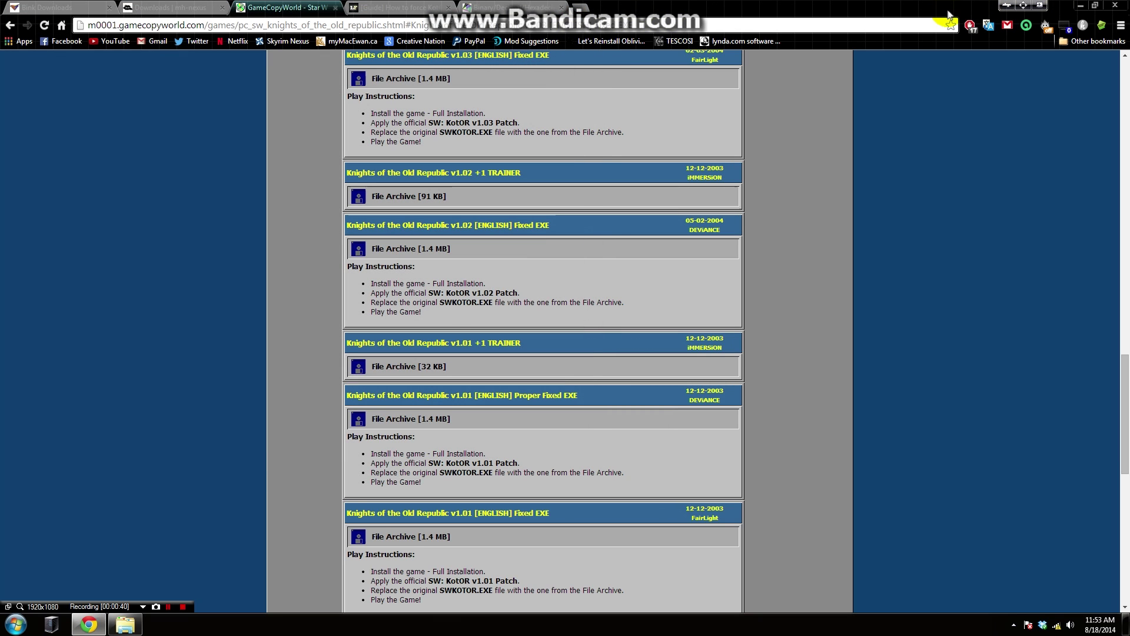
click(1081, 5)
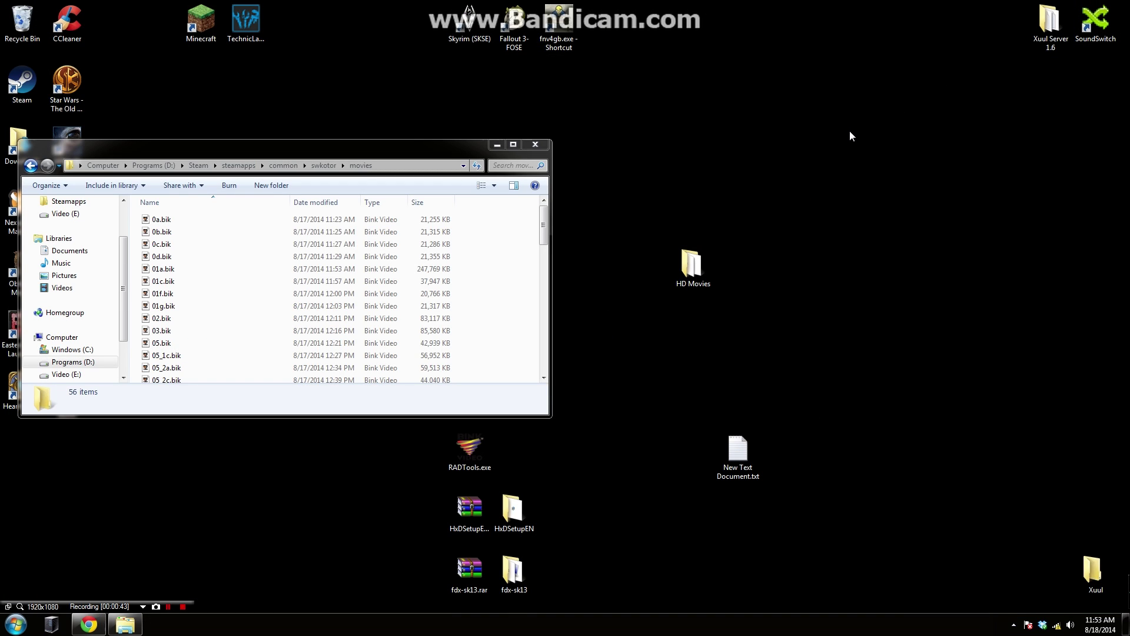
- Open the desktop's fdx-sk13 folder holding swkotor.exe and fdx-sk13.nfo
mouse_move(464, 573)
mouse_down()
mouse_move(453, 582)
mouse_move(466, 574)
mouse_up()
double_click(512, 569)
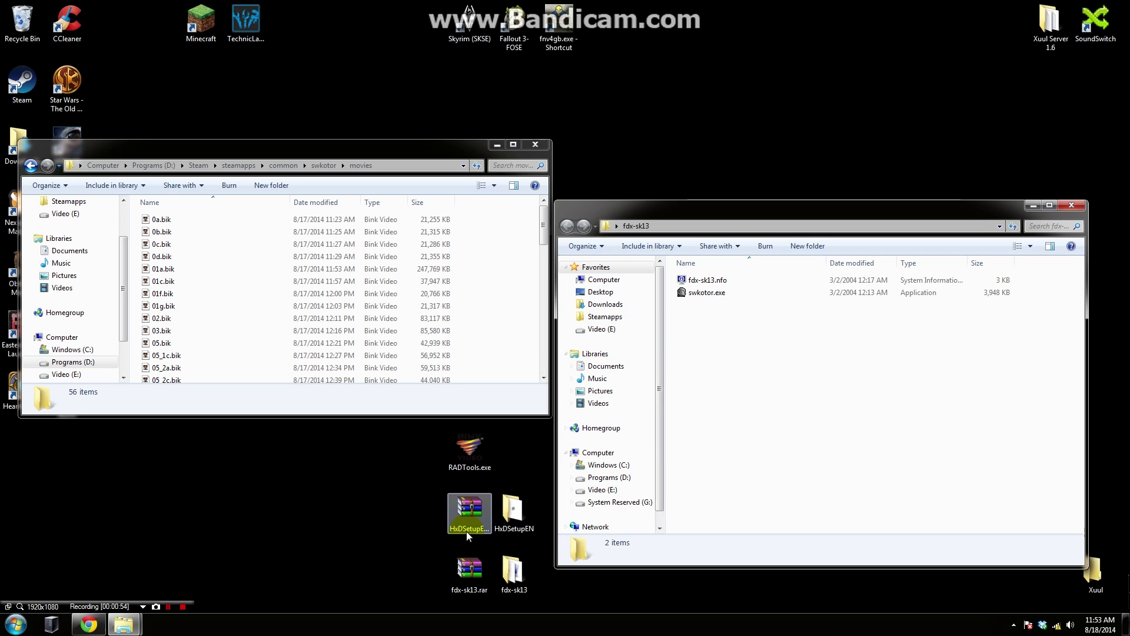
click(718, 413)
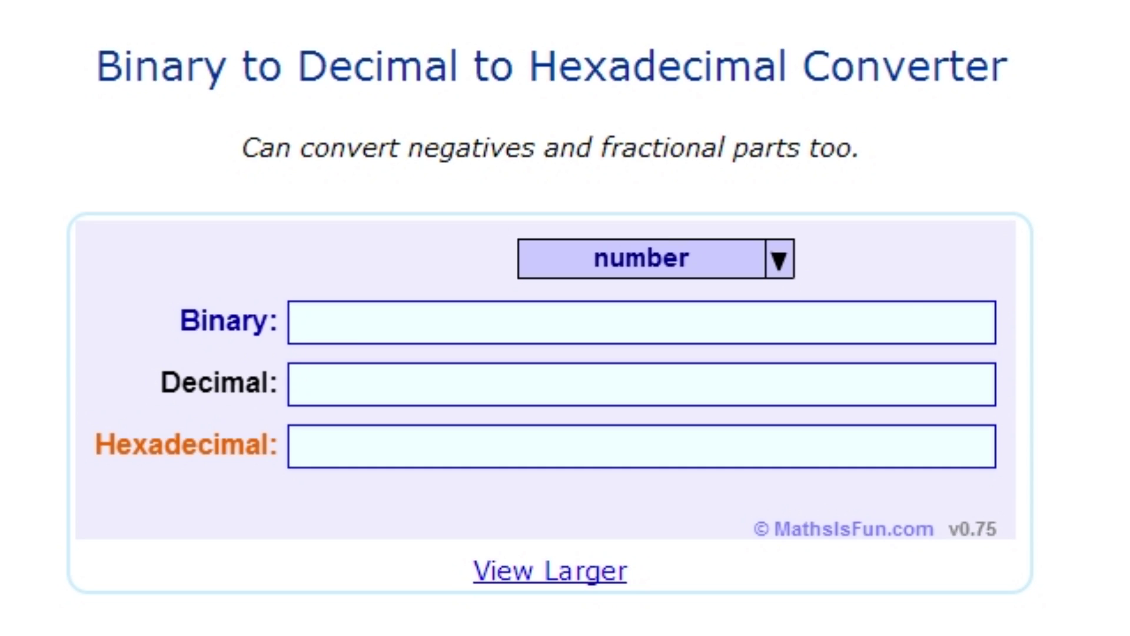
- Convert 1920 to hexadecimal and pad the result to 0780
click(600, 383)
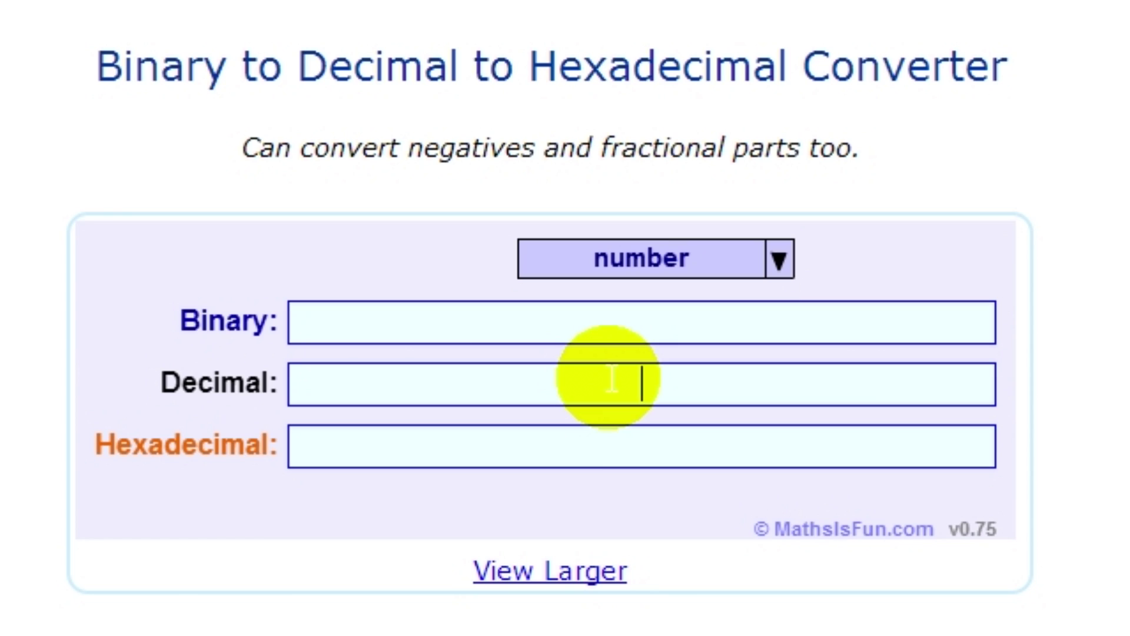
text(1920)
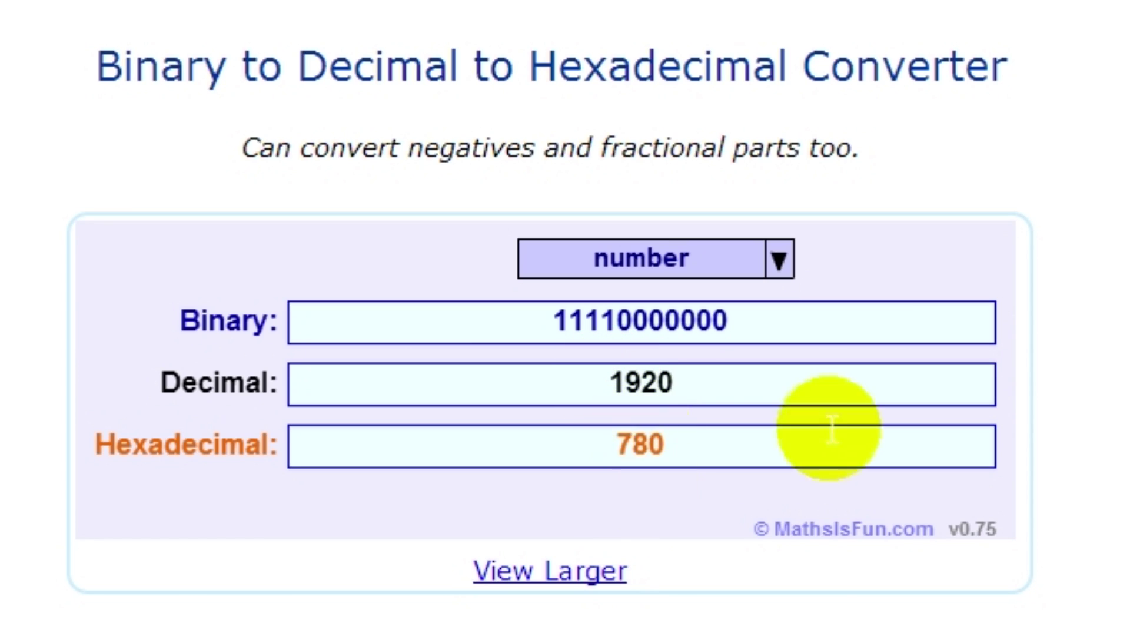
click(614, 442)
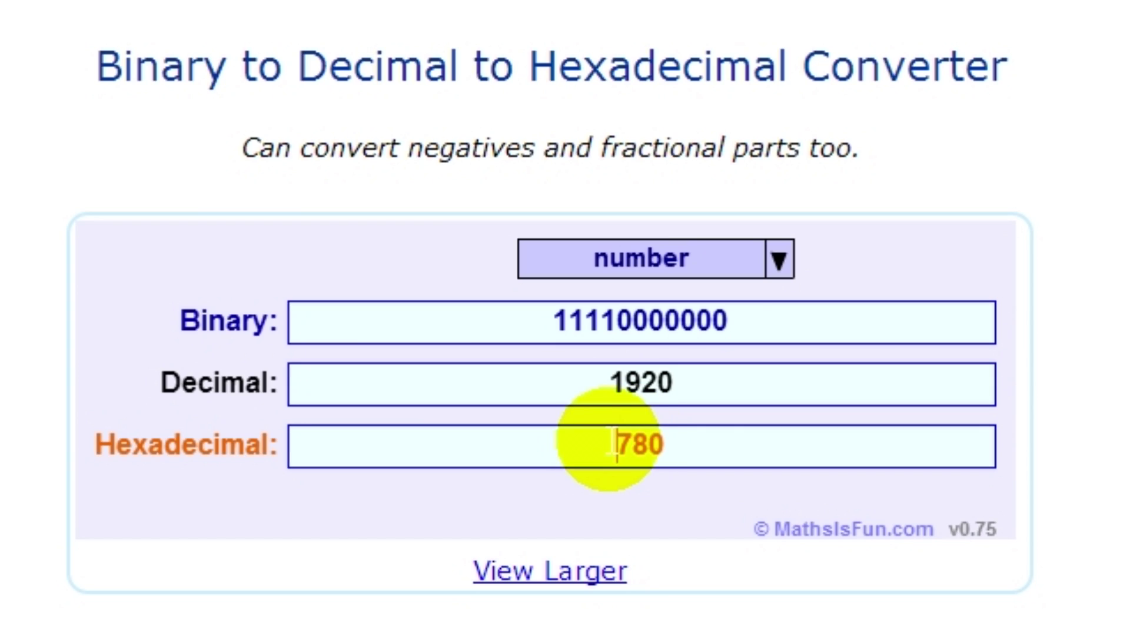
text(0)
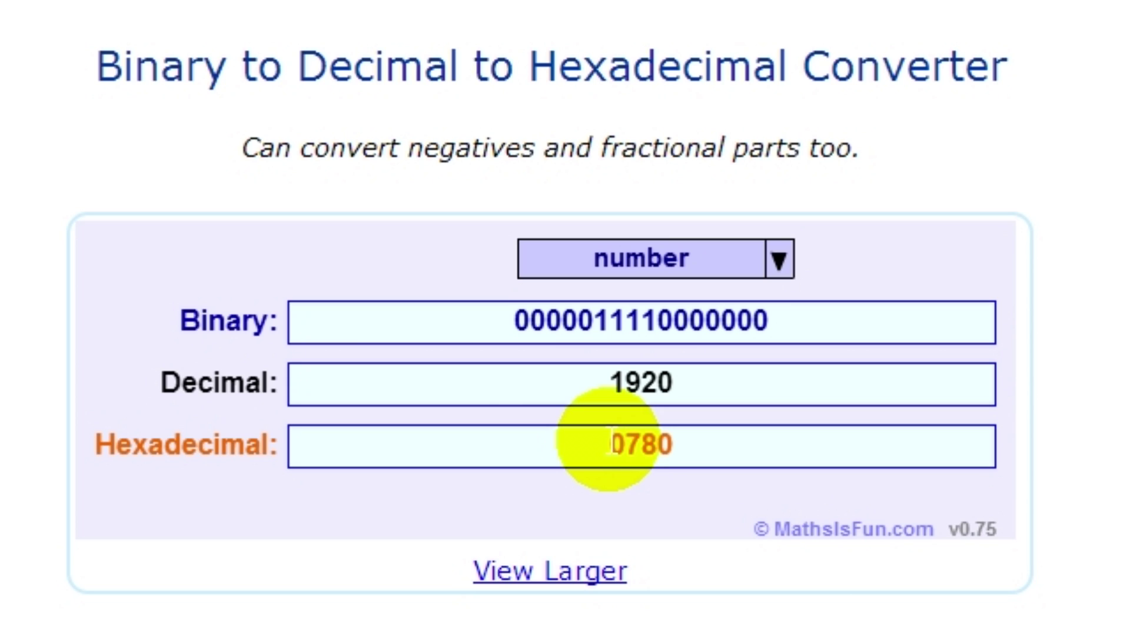
- Convert 1080 to hexadecimal and pad the result to 0438
click(804, 356)
click(772, 377)
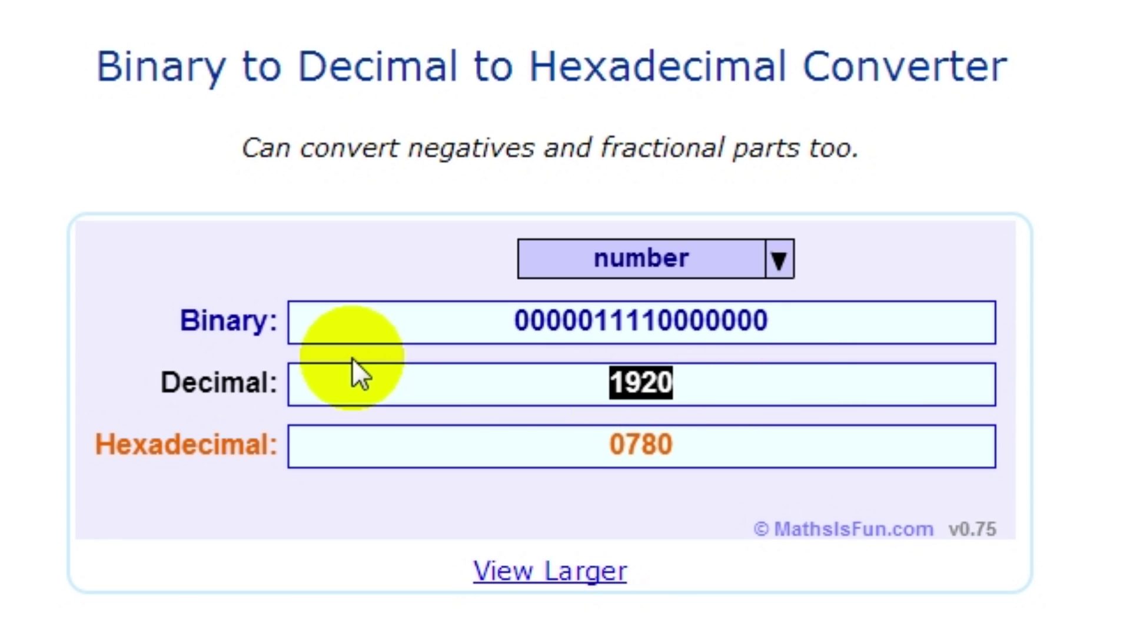
text(1080)
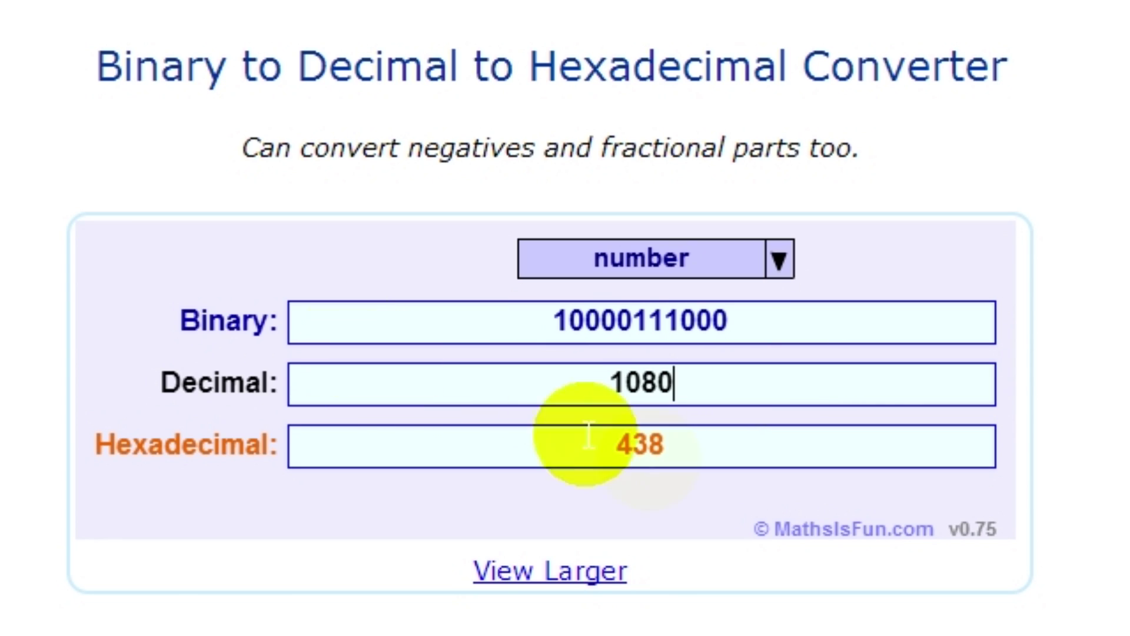
click(584, 446)
text(0)
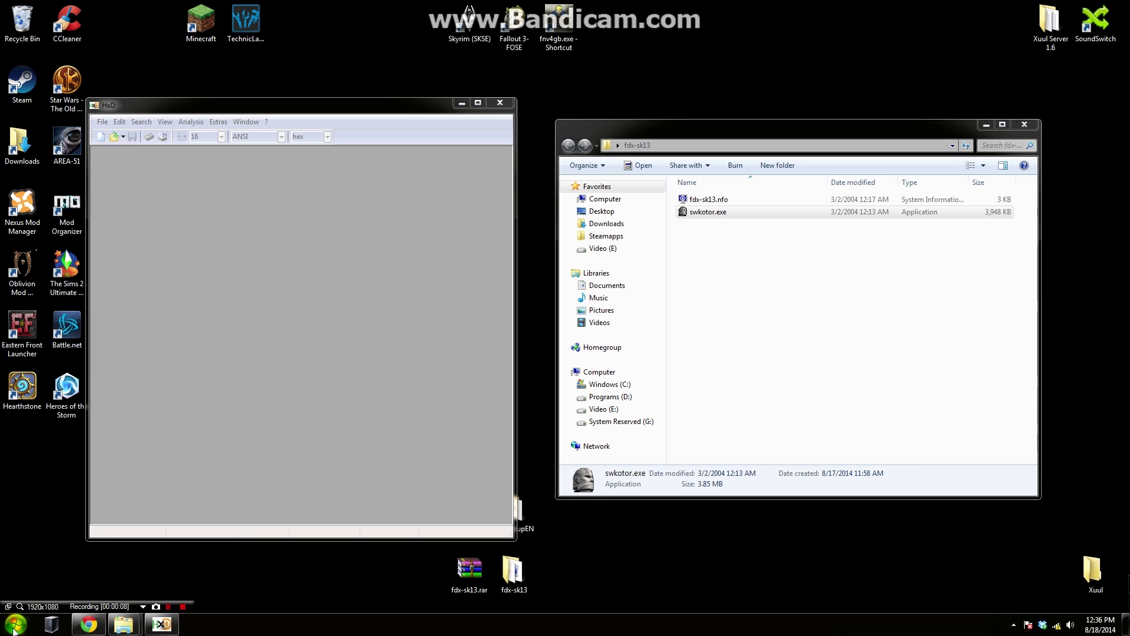
- Copy the default 640x480 resolution hex line from the forum guide, then select swkotor.exe in Explorer
click(90, 626)
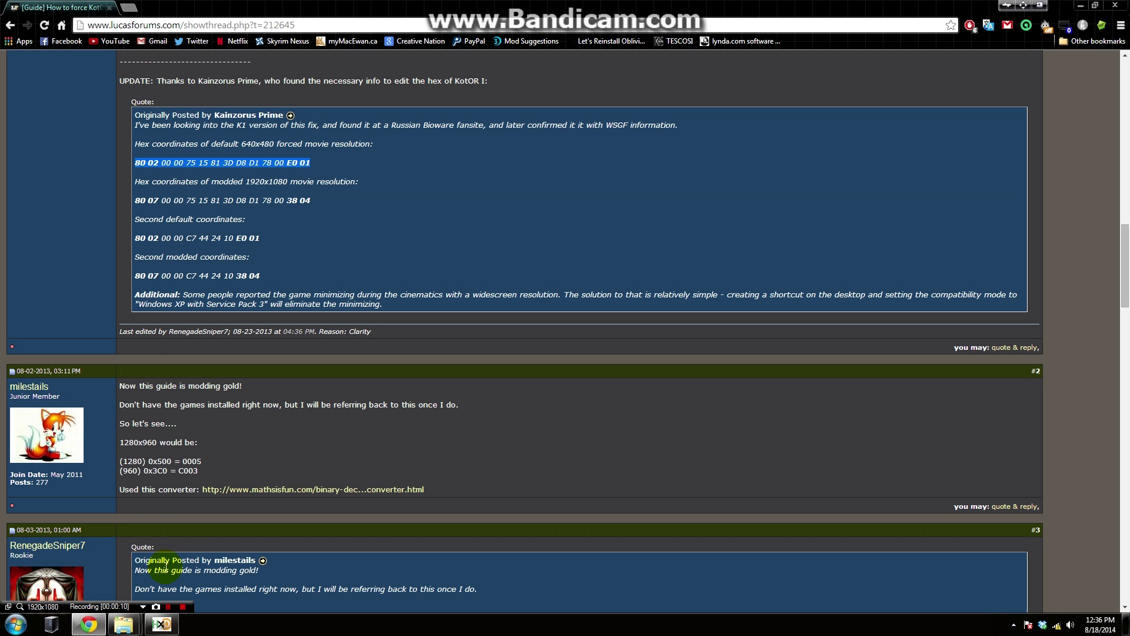
click(124, 203)
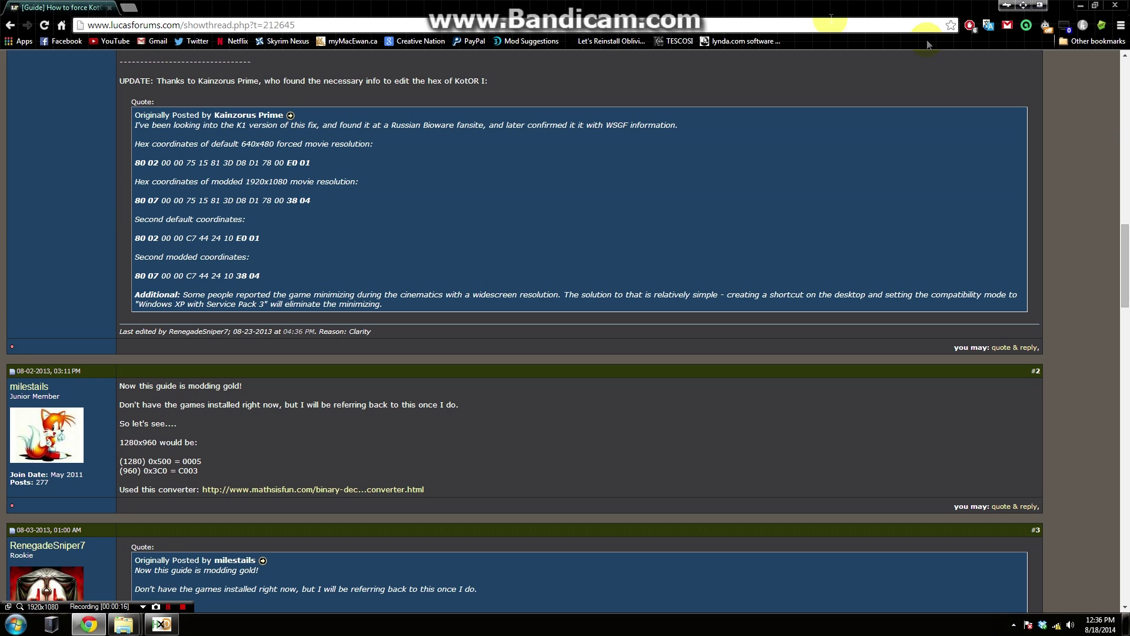
mouse_move(1124, 265)
mouse_down()
mouse_move(1125, 97)
mouse_move(1124, 264)
mouse_up()
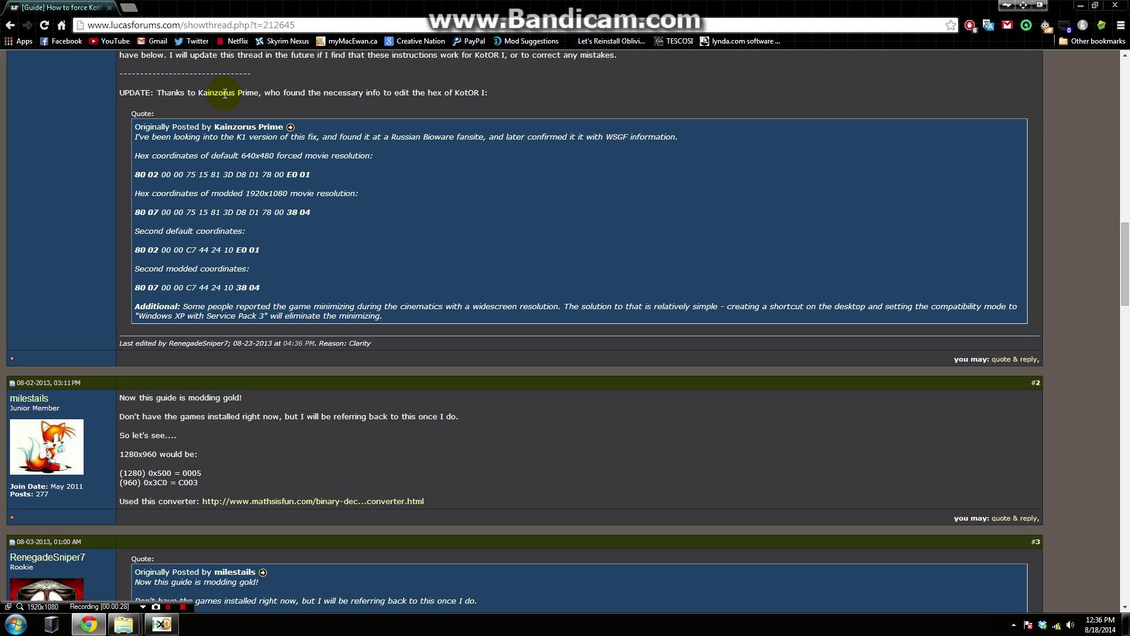
drag(310, 174, 136, 179)
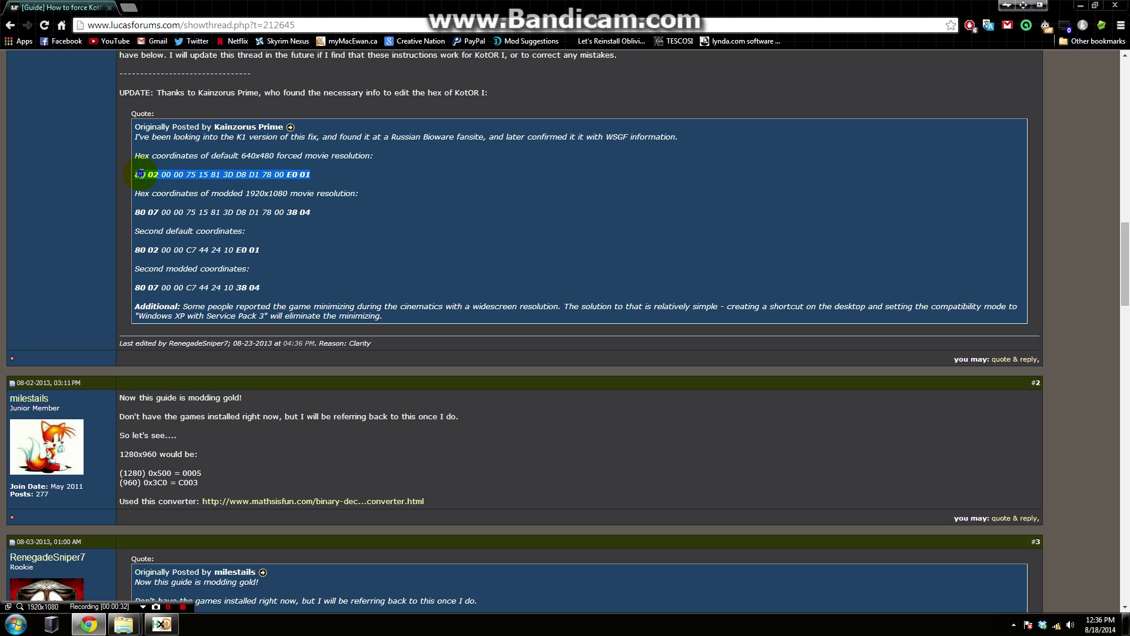
right_click(136, 171)
click(177, 176)
click(1080, 6)
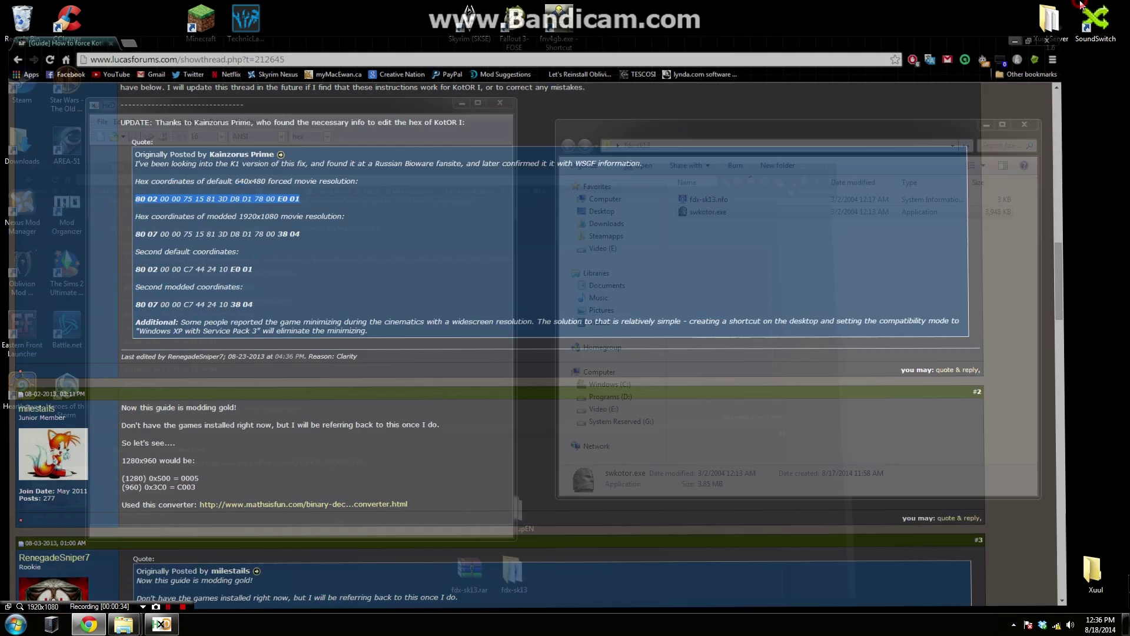
click(749, 212)
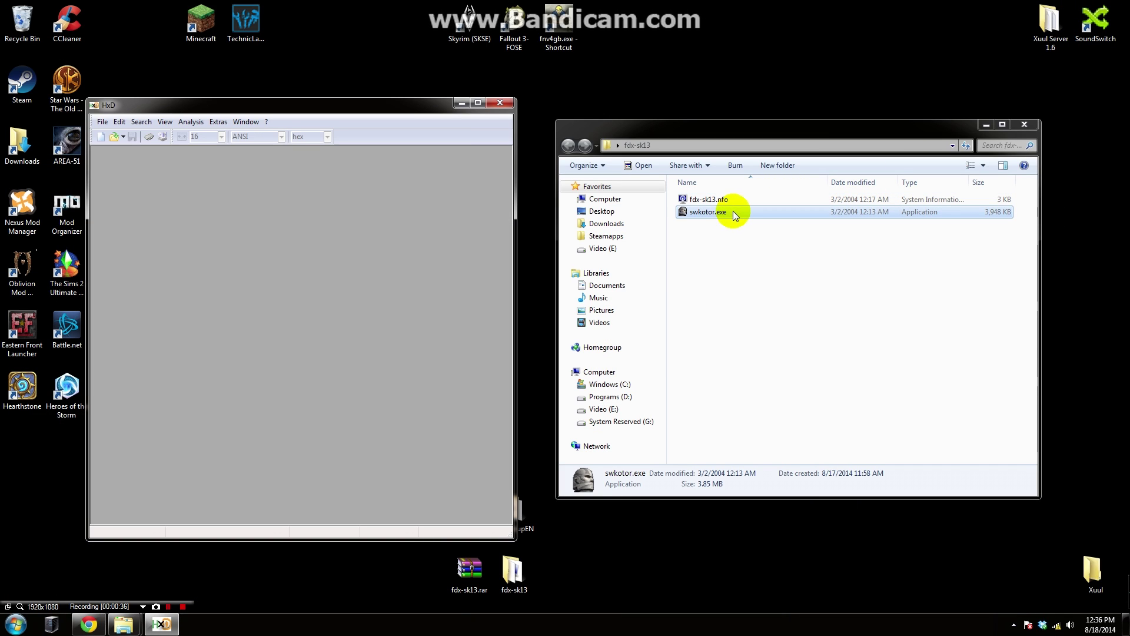
- Load swkotor.exe into HxD and search hex values for the pasted 640x480 string, found at 3D6C
drag(732, 214, 454, 337)
drag(284, 271, 287, 270)
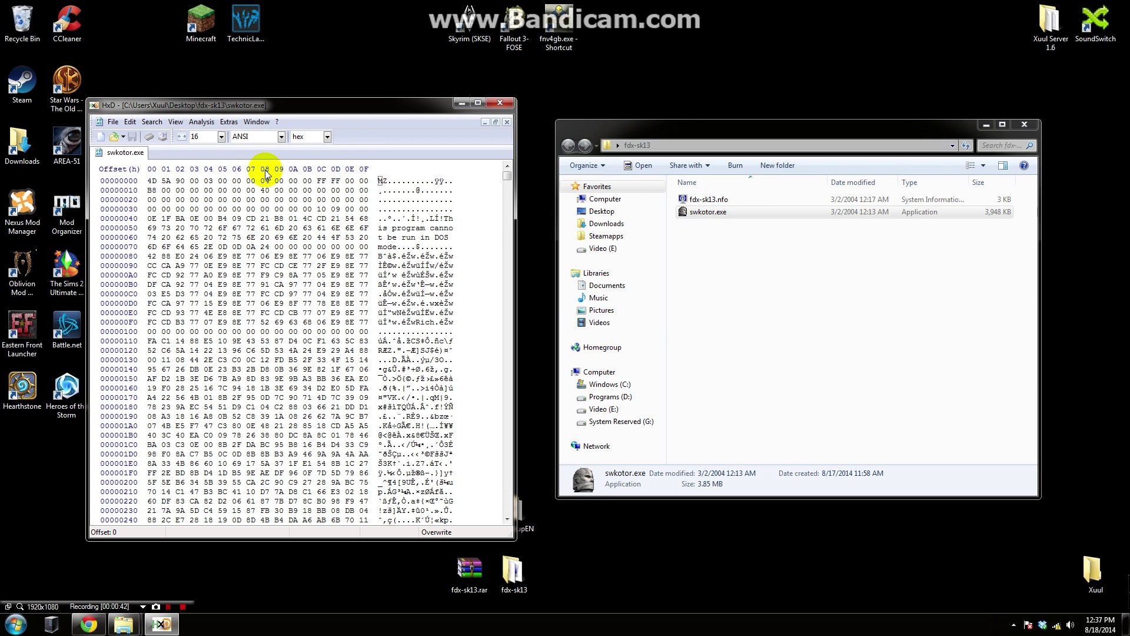
key(ctrl+f)
click(299, 294)
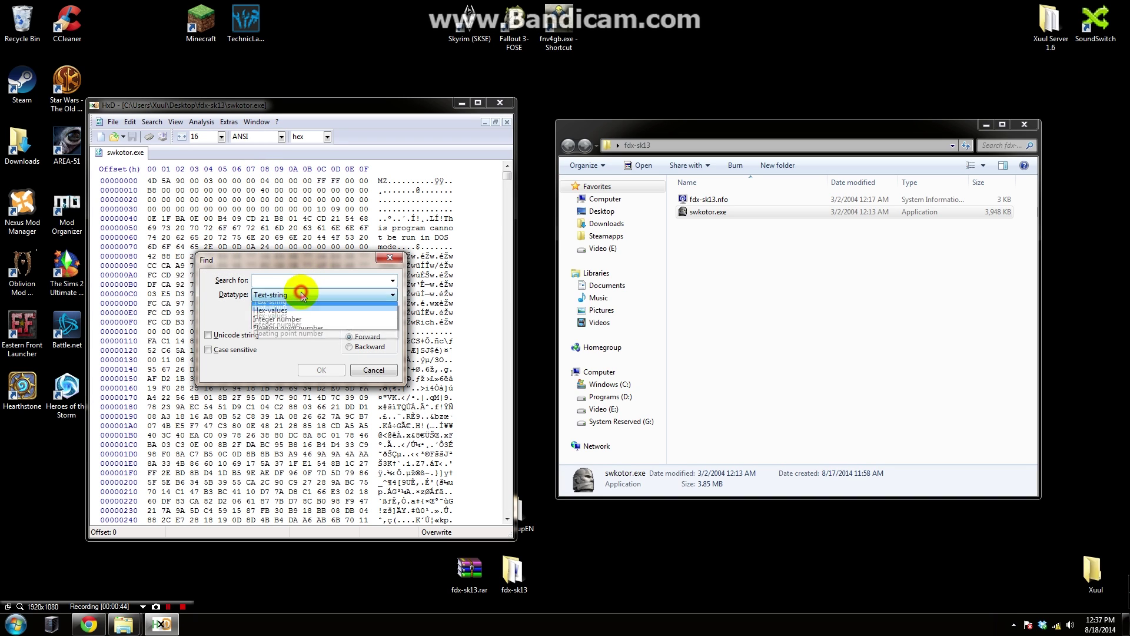
click(288, 316)
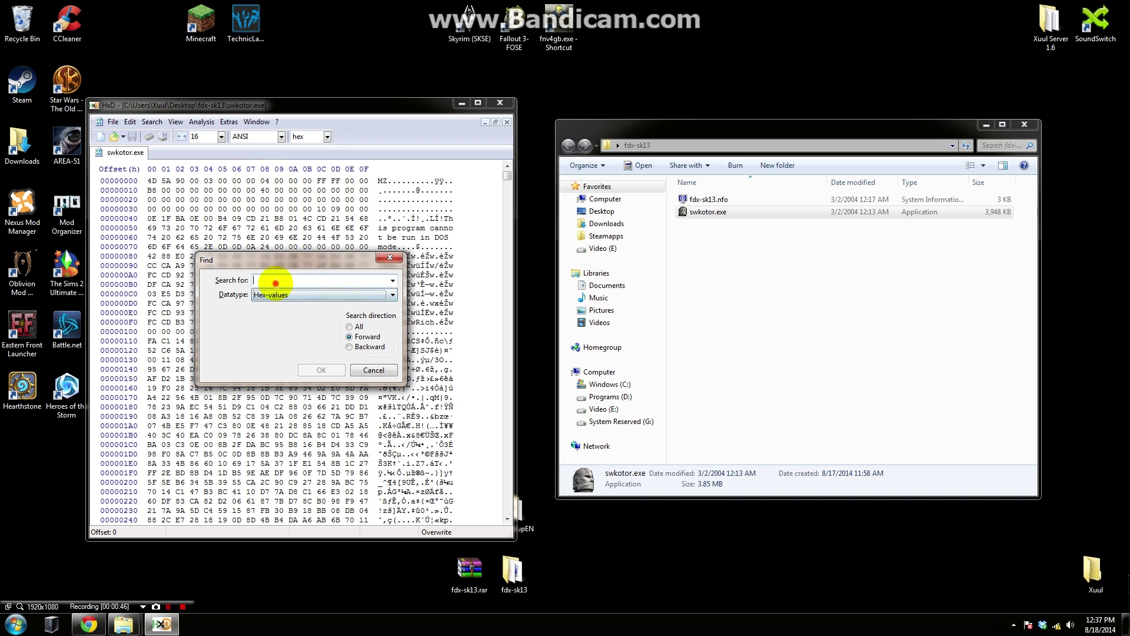
click(277, 281)
key(ctrl+v)
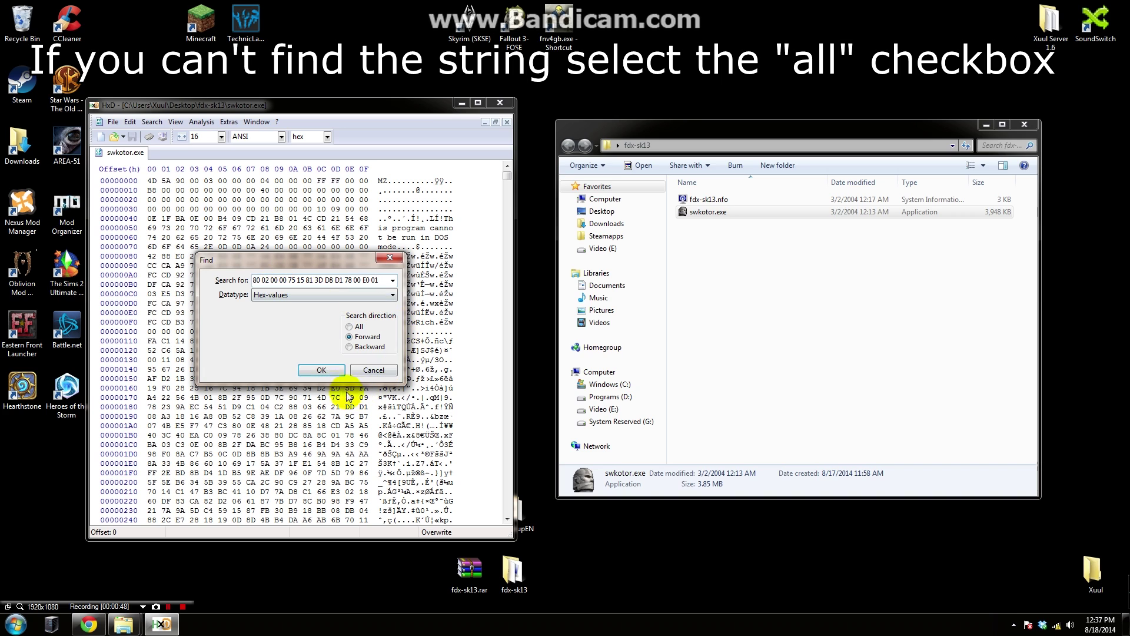
click(322, 370)
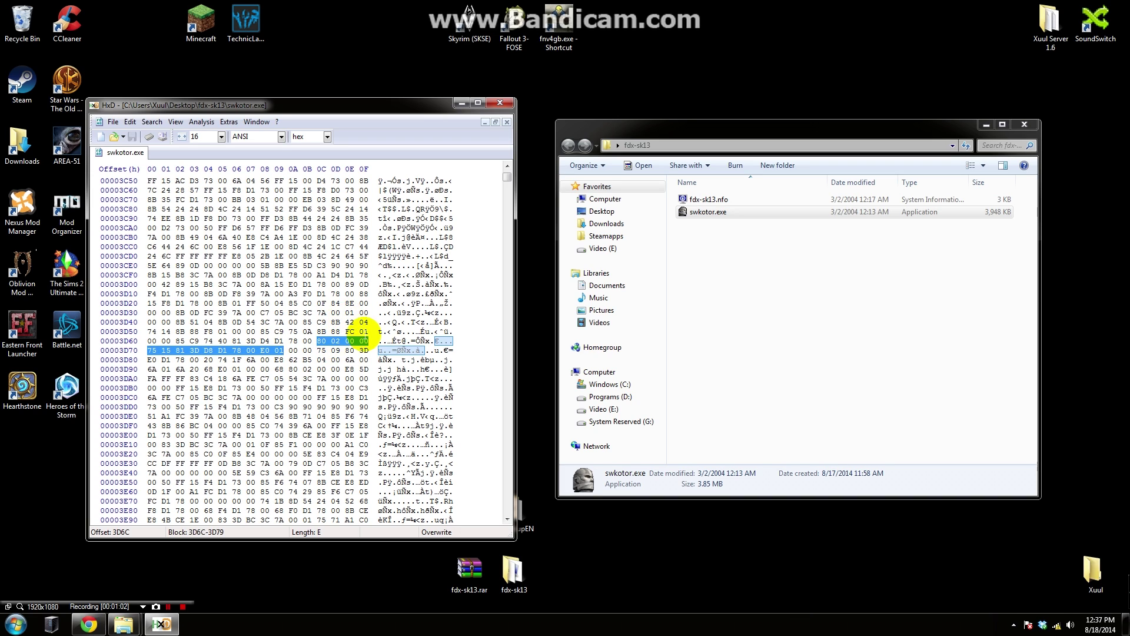
- Change byte 02 at 3D6D to 07 and bytes E0 01 at 3D78 to 38 04
click(335, 340)
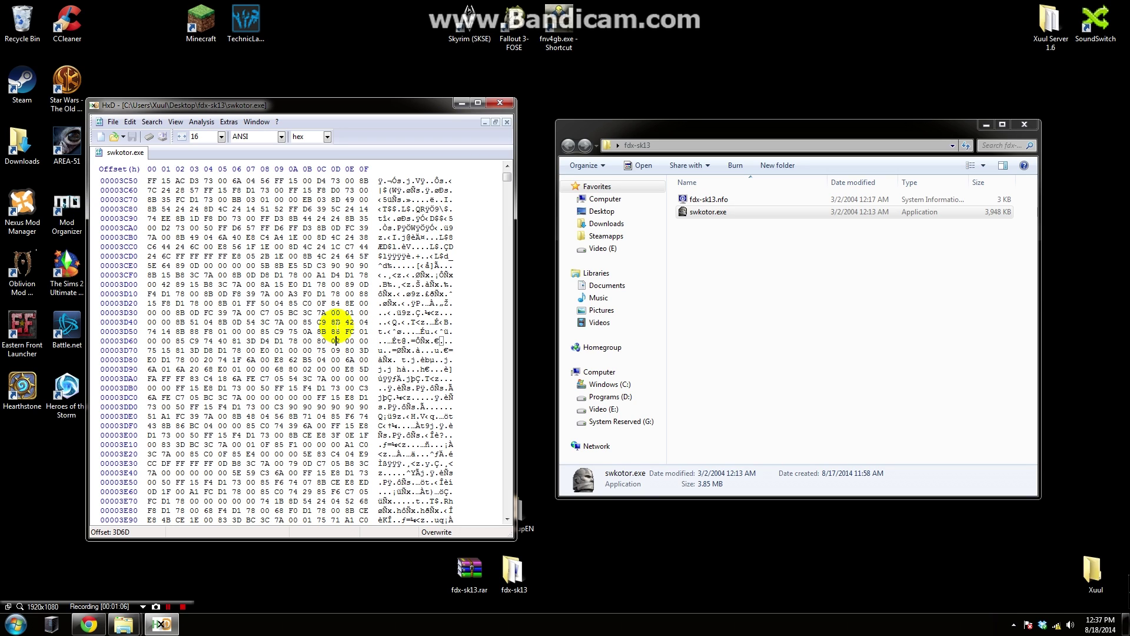
text(07)
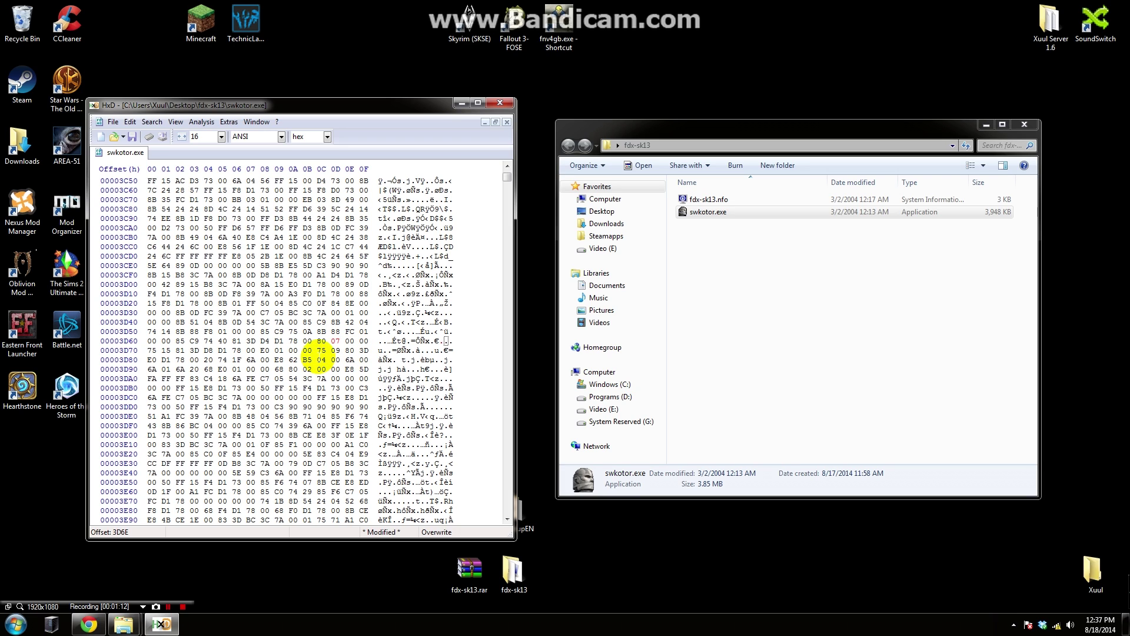
click(88, 624)
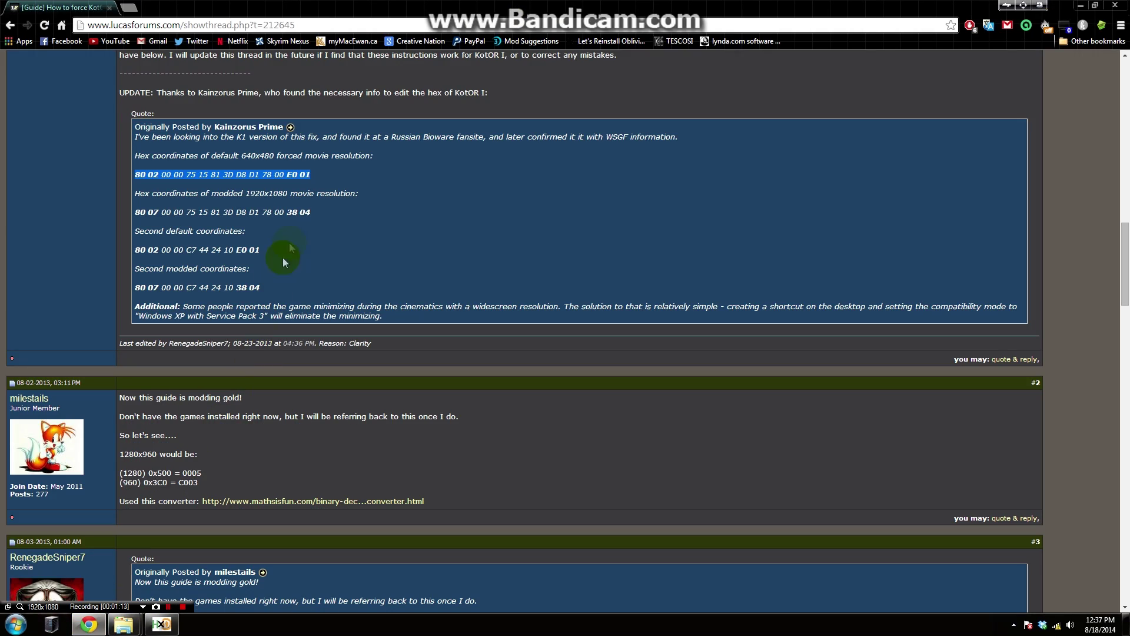
click(1081, 6)
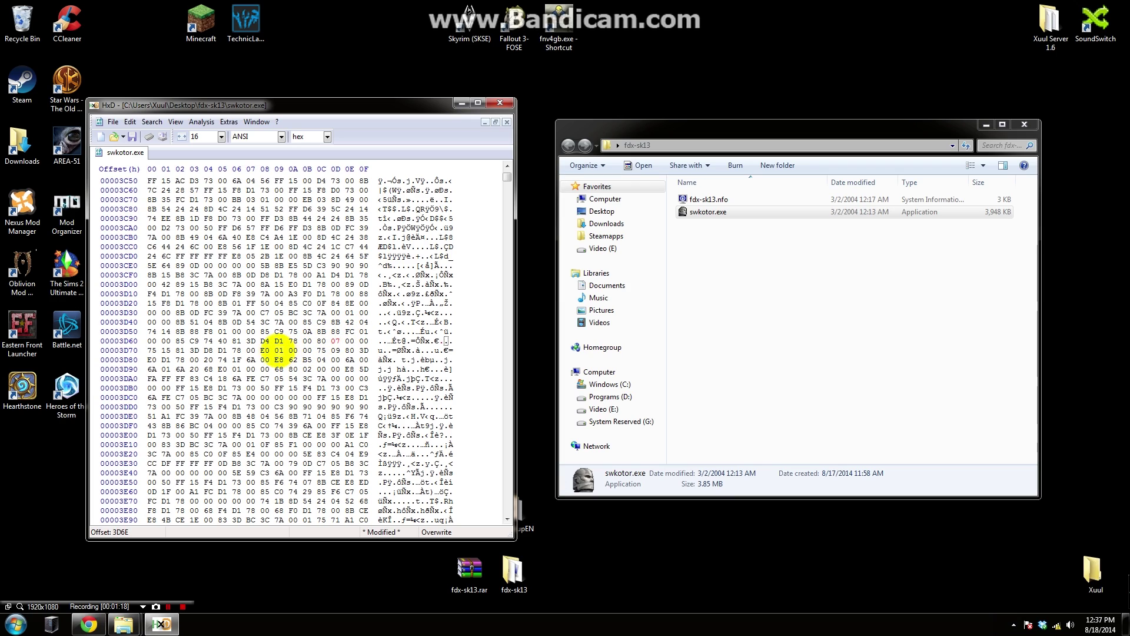
click(265, 349)
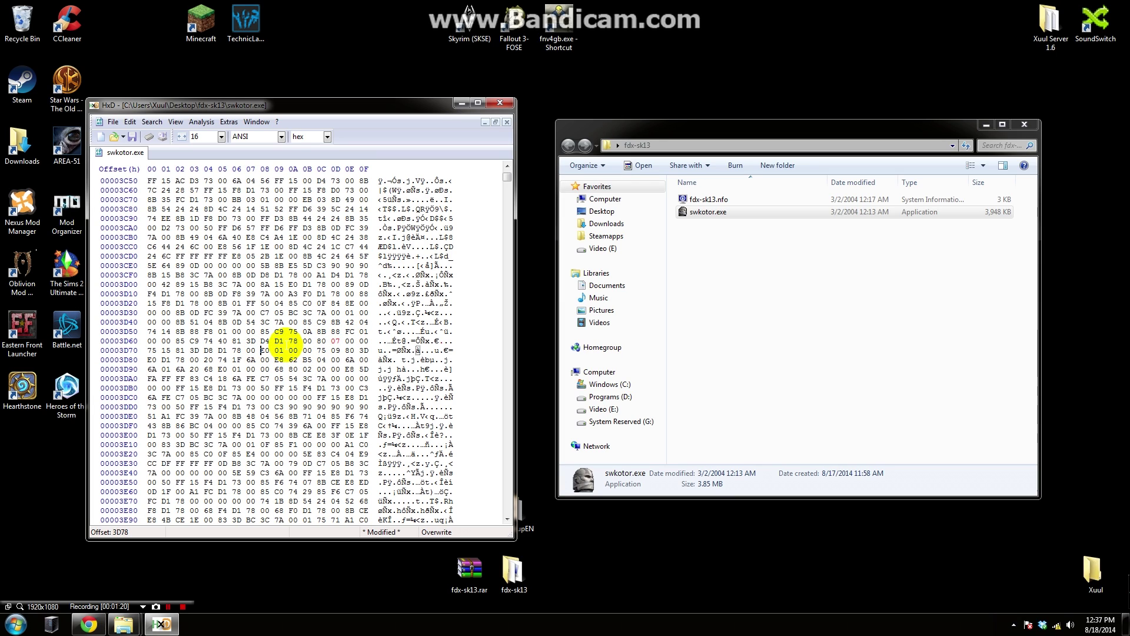
text(38 04)
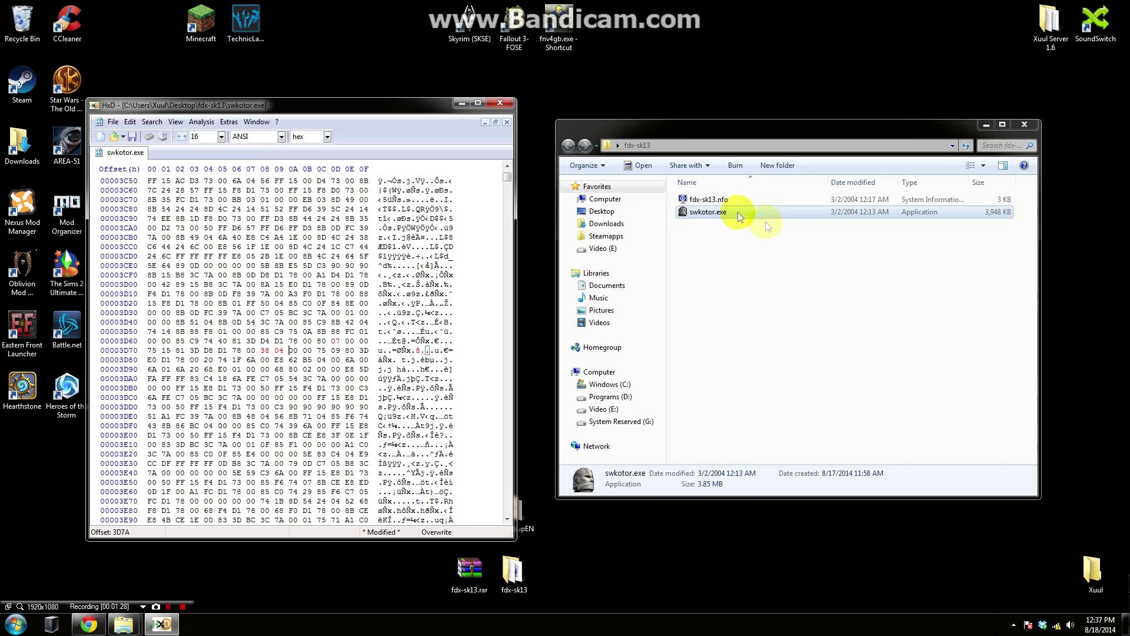
- Save the patched swkotor.exe, creating swkotor.exe.bak, and bring back the forum guide
click(722, 213)
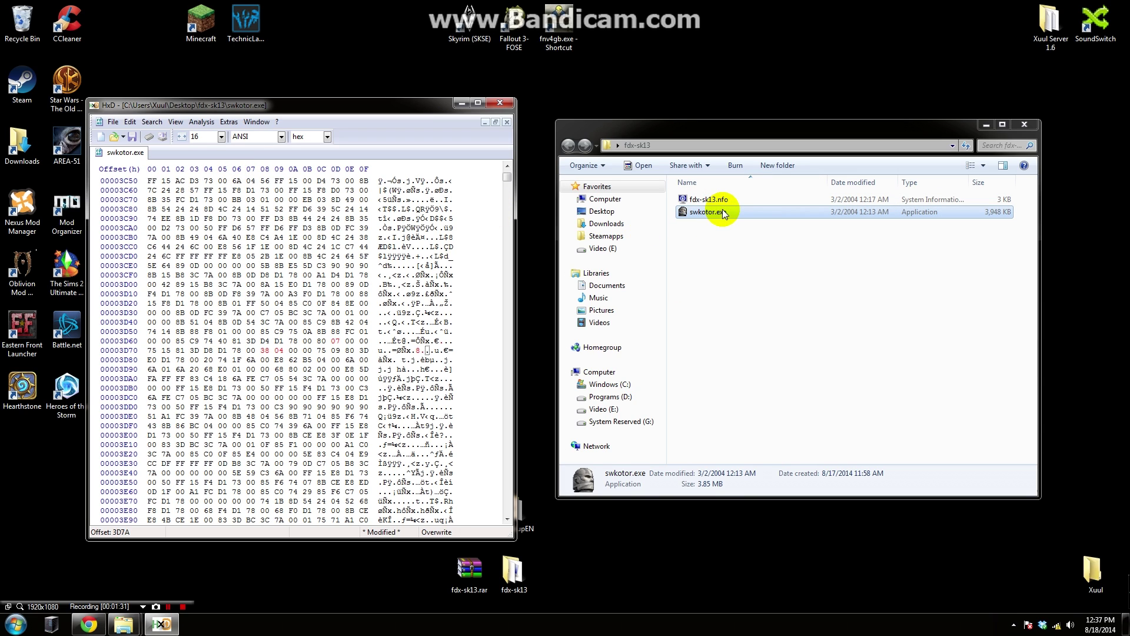
click(133, 137)
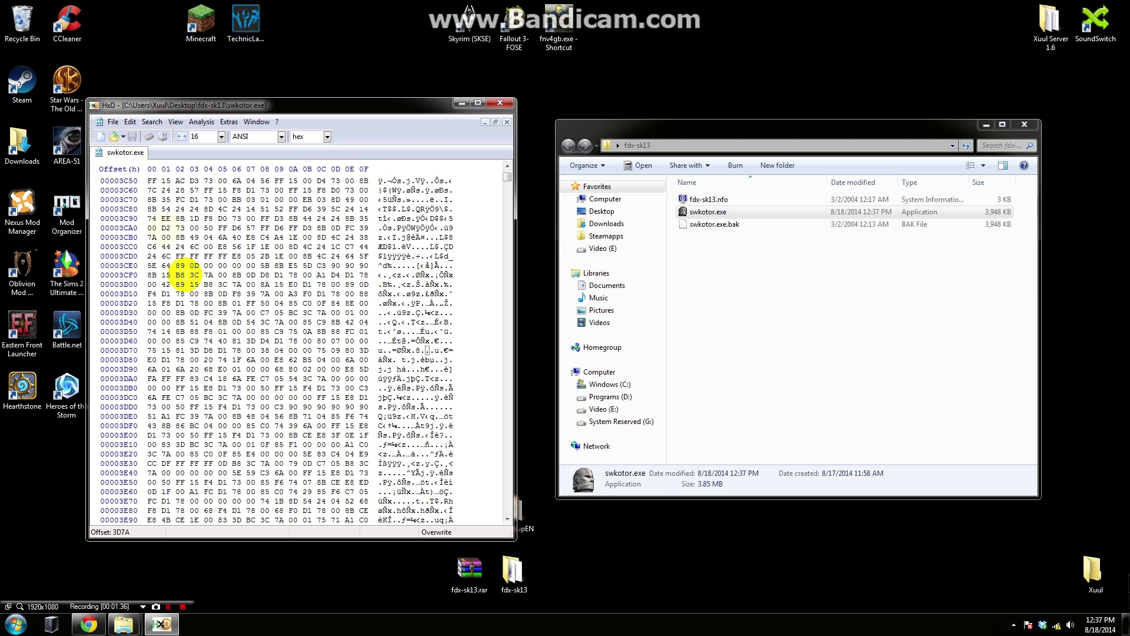
click(88, 624)
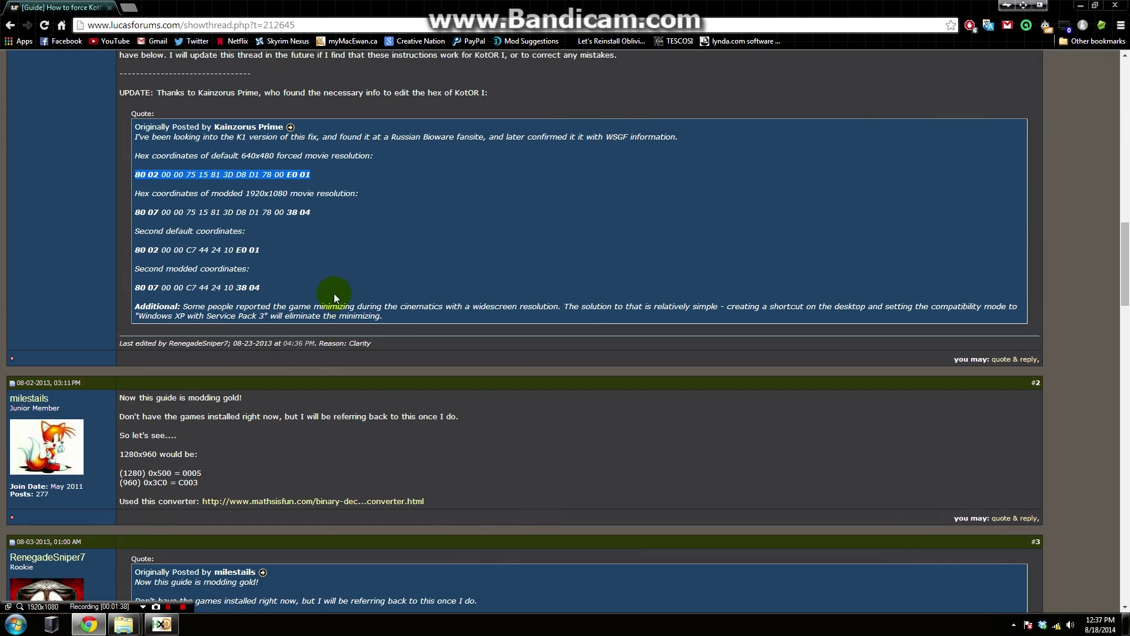
- Copy the second default-resolution hex line and locate it in swkotor.exe near offset 1F5B3C
drag(263, 251, 141, 253)
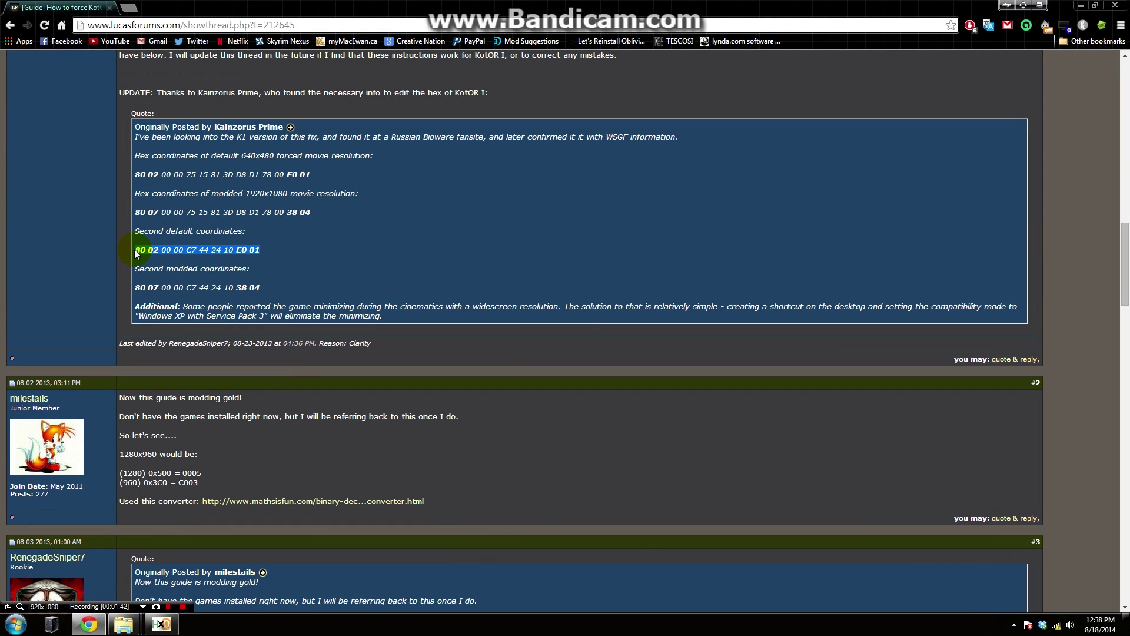
click(167, 628)
click(221, 191)
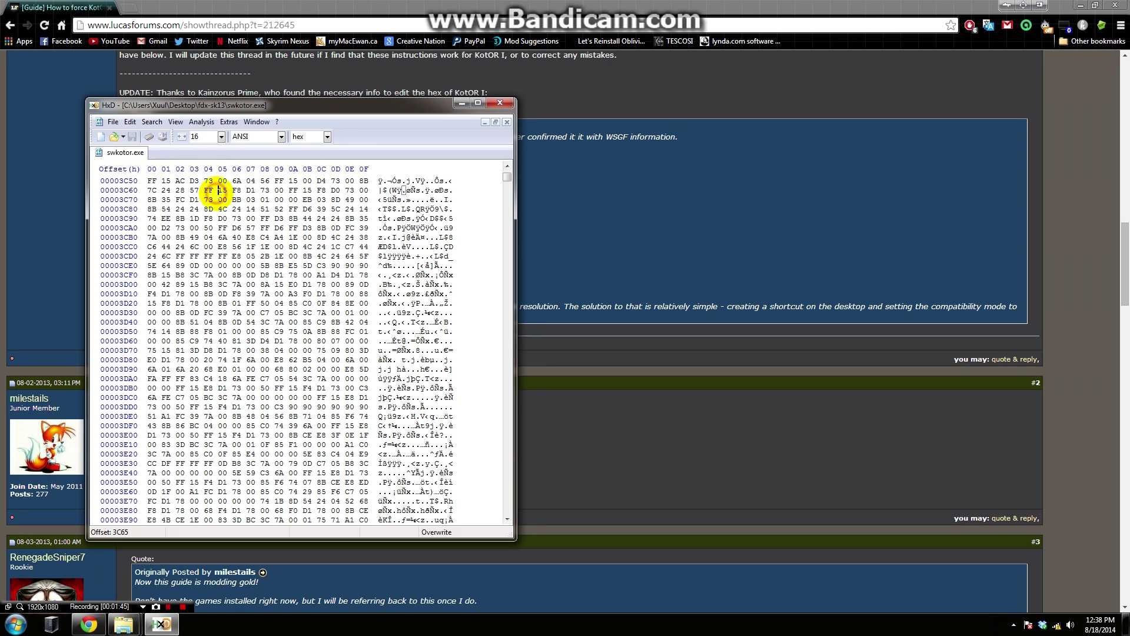
key(ctrl+f)
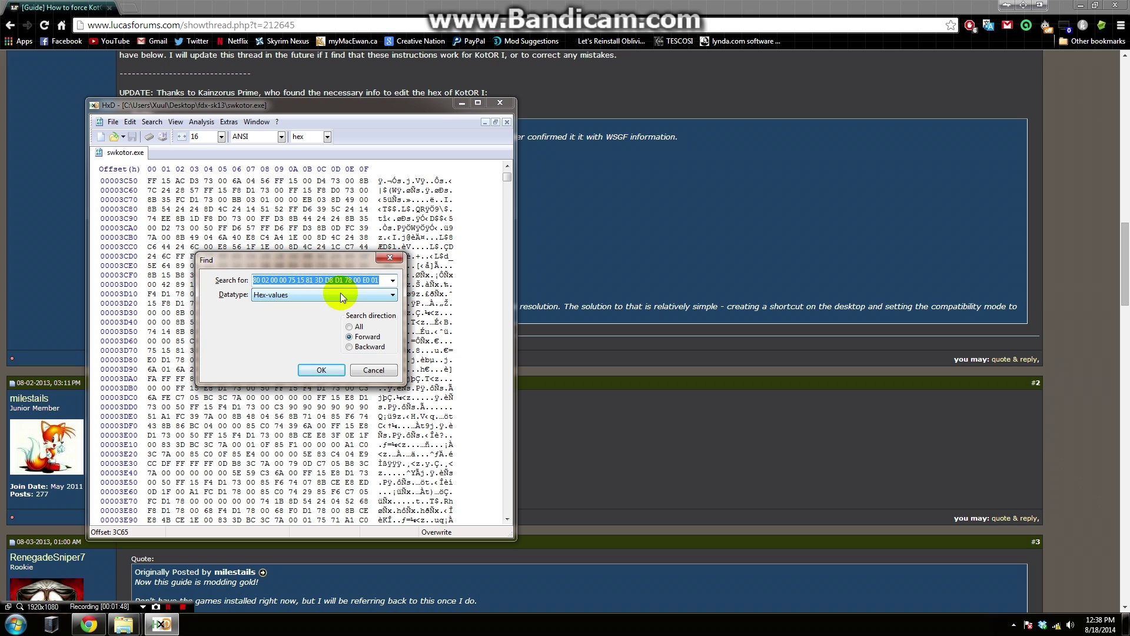
click(321, 370)
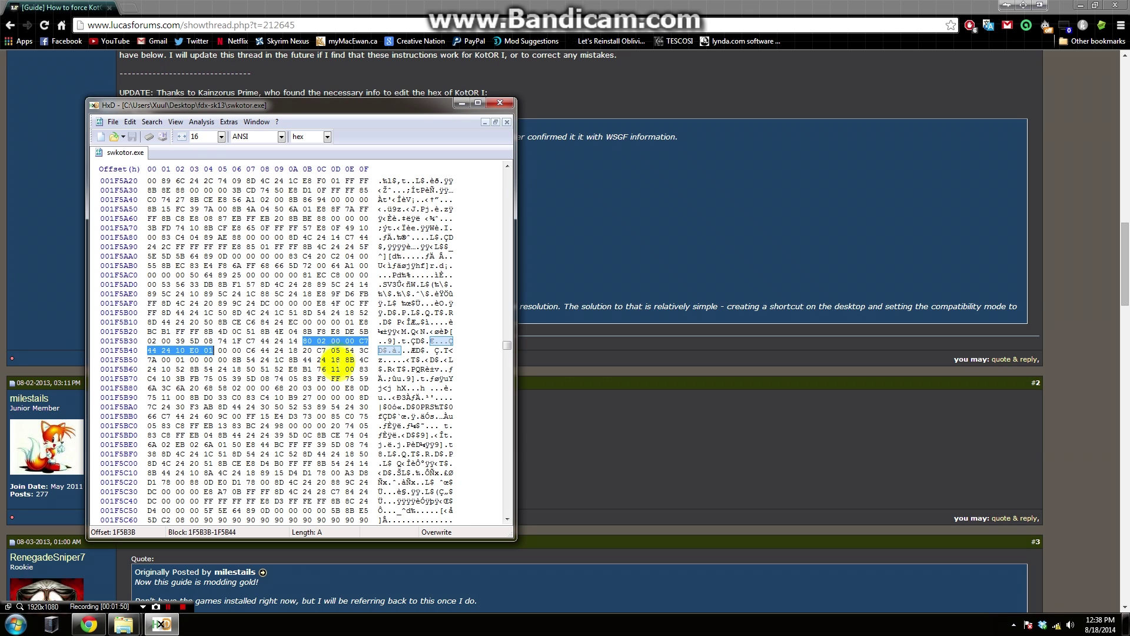
click(321, 342)
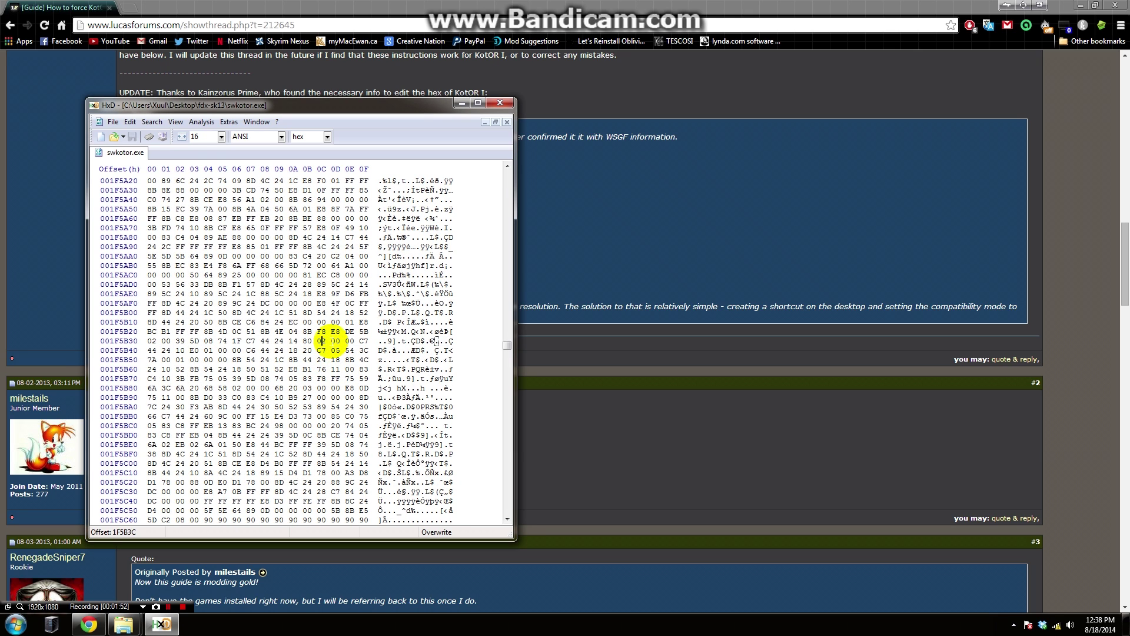
key(ctrl+f)
click(326, 370)
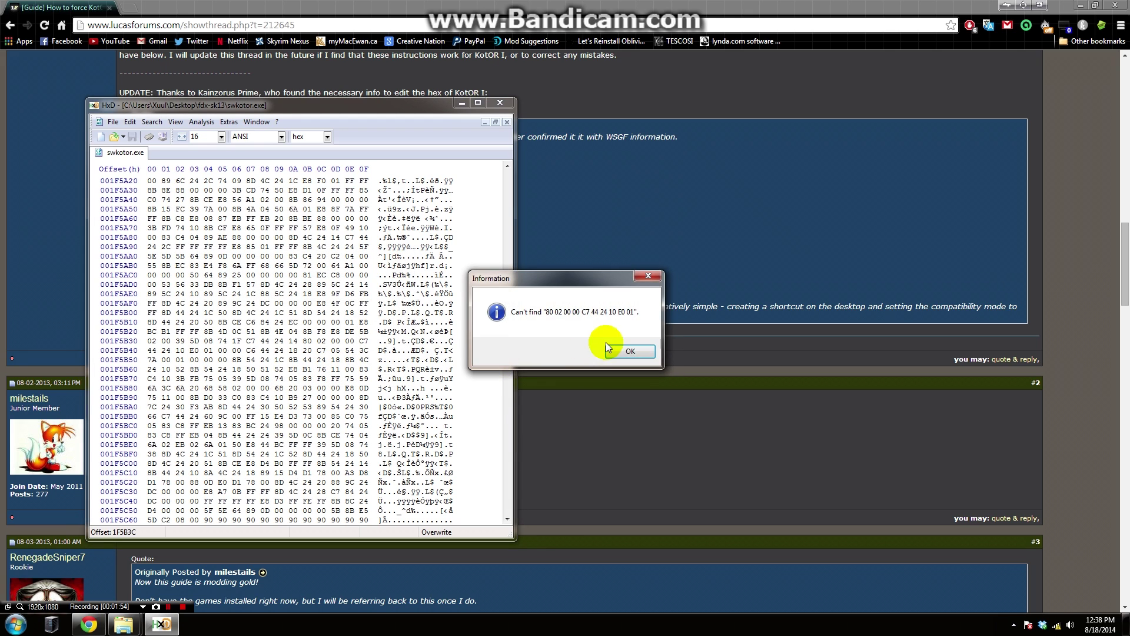
click(621, 349)
click(300, 221)
key(ctrl+f)
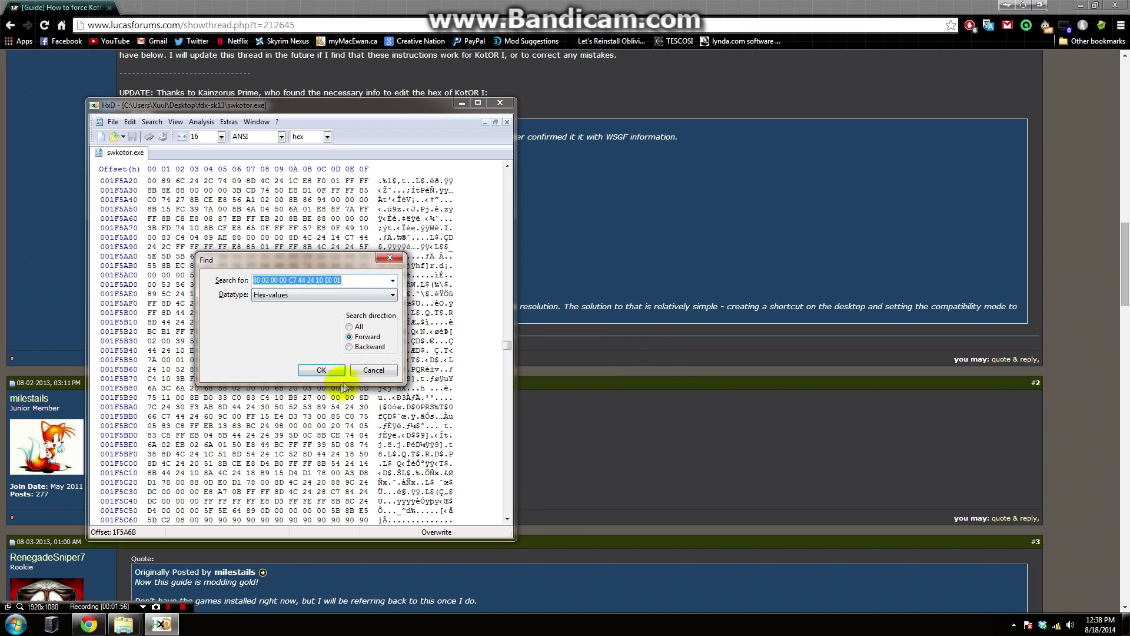
click(321, 370)
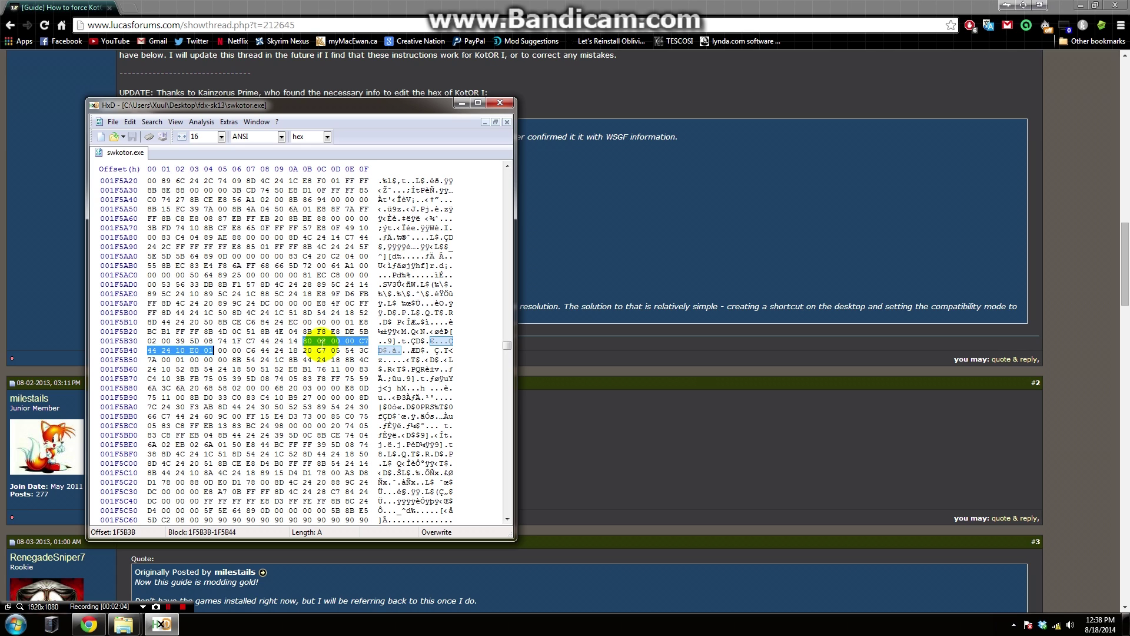
- Overwrite byte 02 at 1F5B3C with 07 and move to byte E0 at 1F5B43
click(322, 341)
text(7)
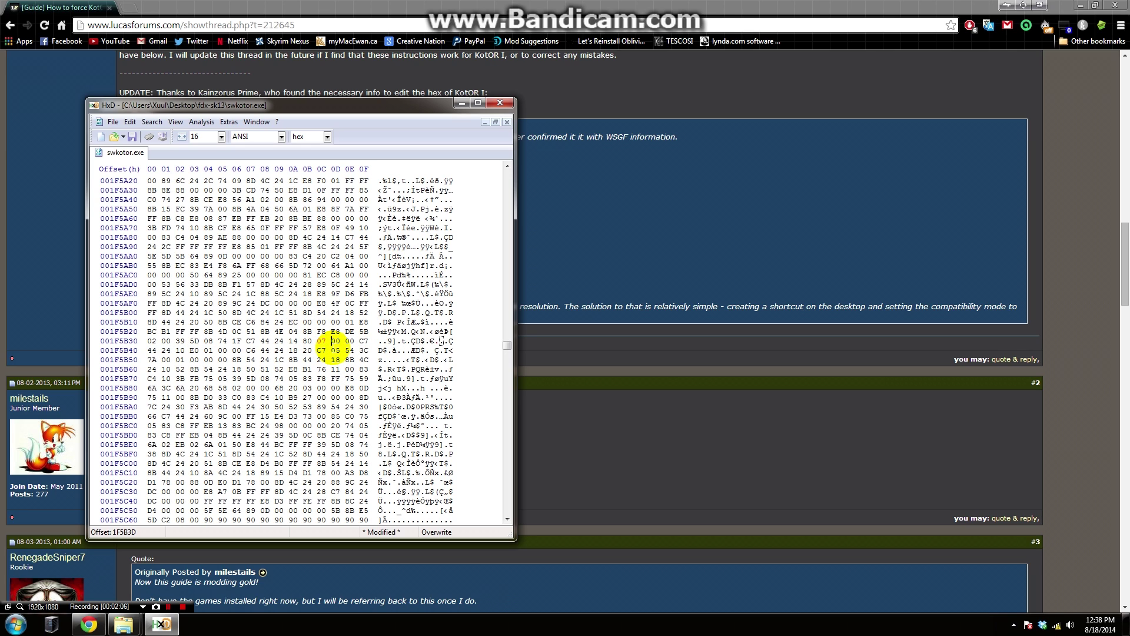
click(195, 349)
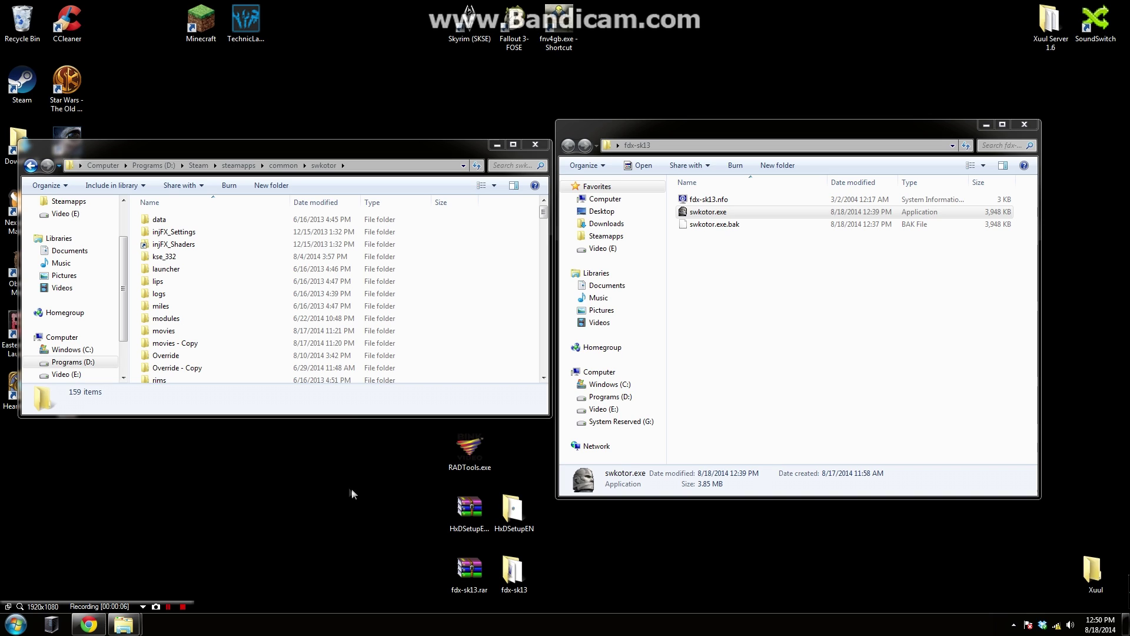
- Rename the game folder's original swkotor.exe to swkotor.exe.old and bring over the patched copy
click(413, 281)
scroll(421, 288, down, 10)
scroll(425, 292, down, 10)
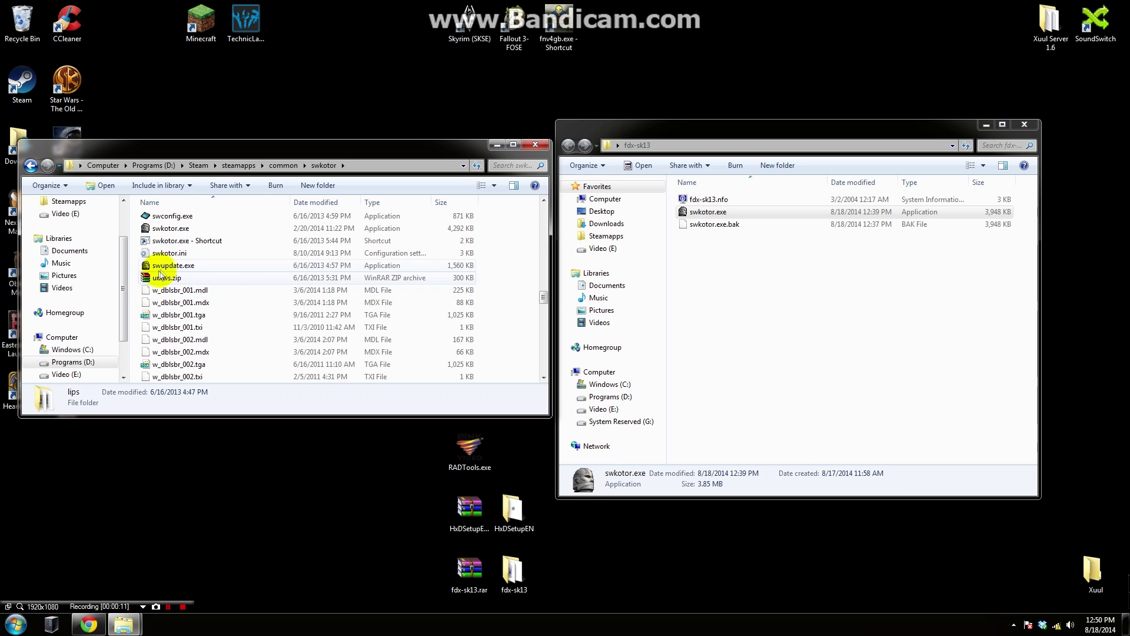
drag(177, 228, 243, 131)
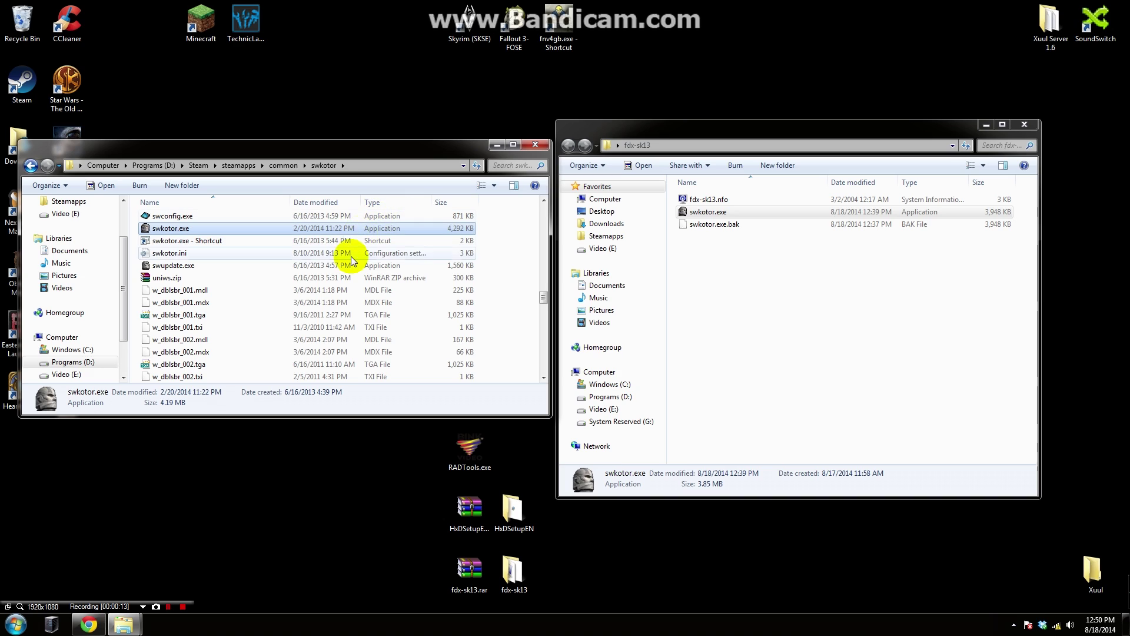
key(F2)
key(End)
text(.o)
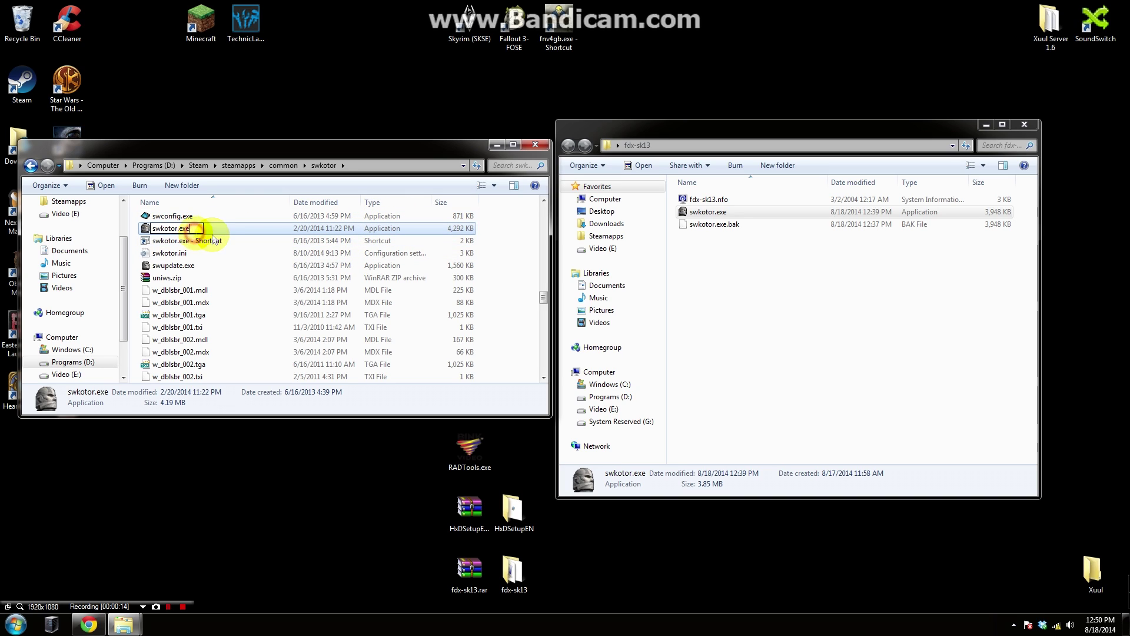
text(ld)
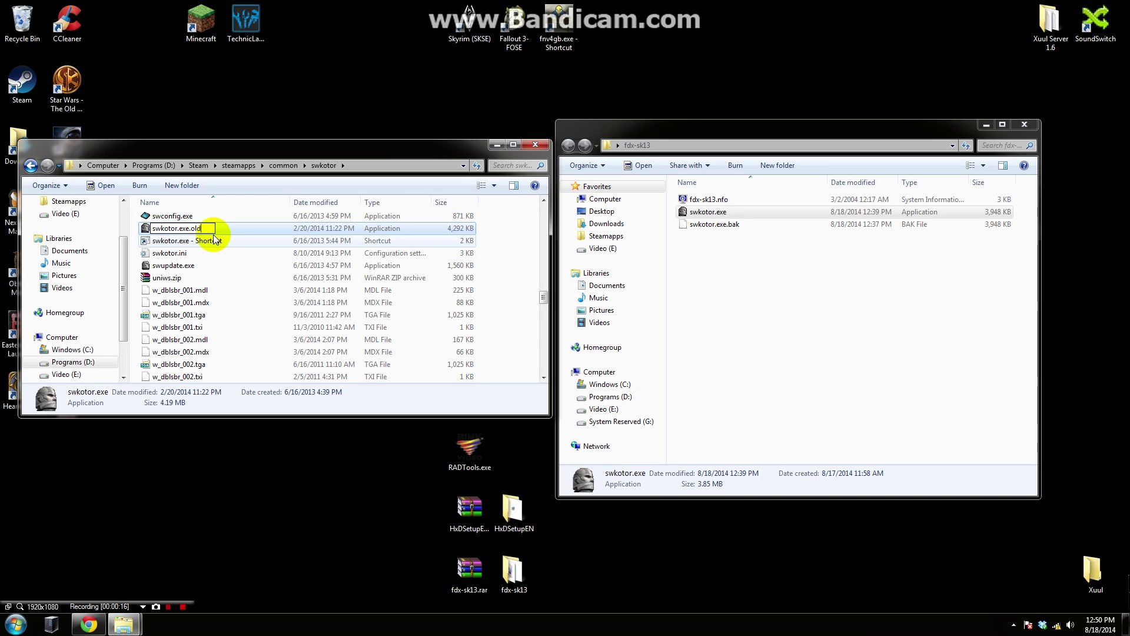
key(Return)
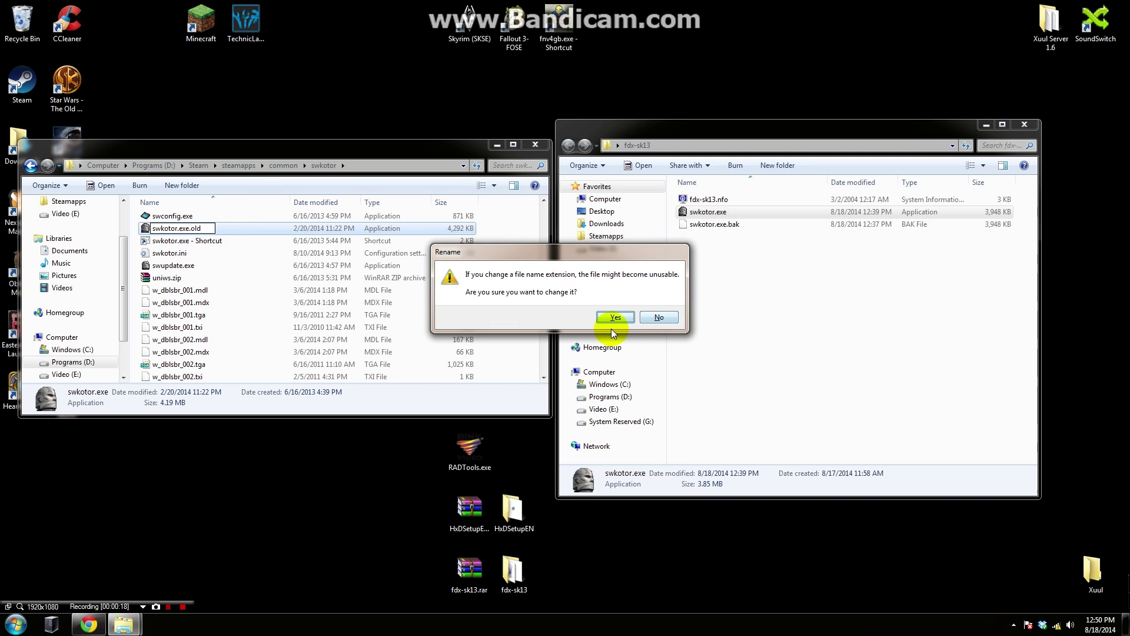
click(615, 319)
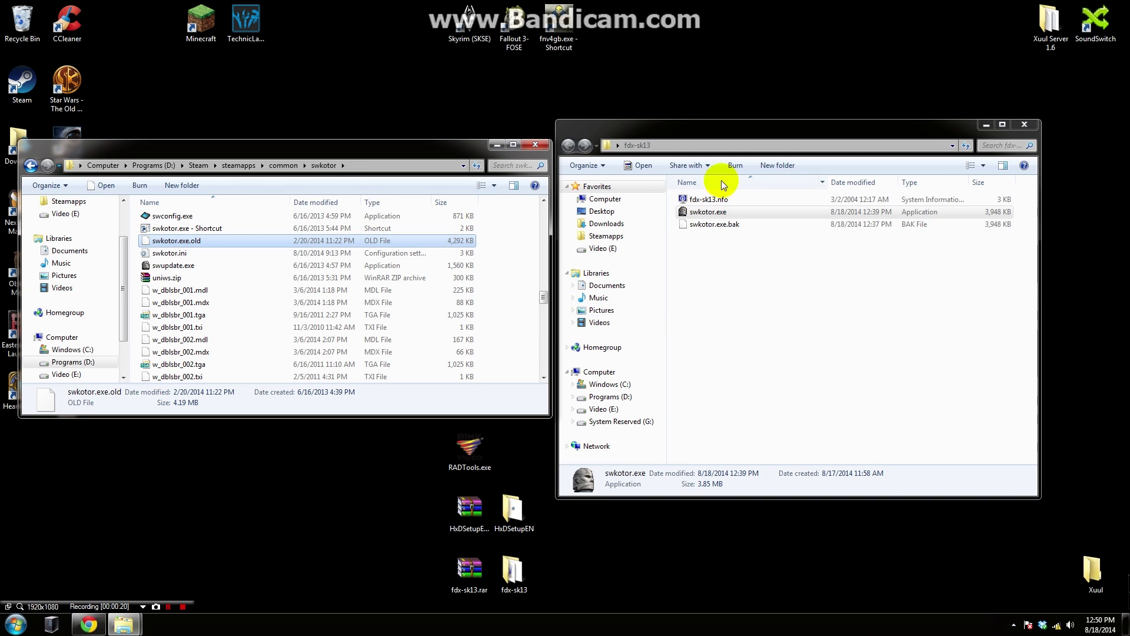
mouse_move(712, 213)
mouse_down()
mouse_move(733, 233)
mouse_move(566, 267)
mouse_move(710, 213)
mouse_up()
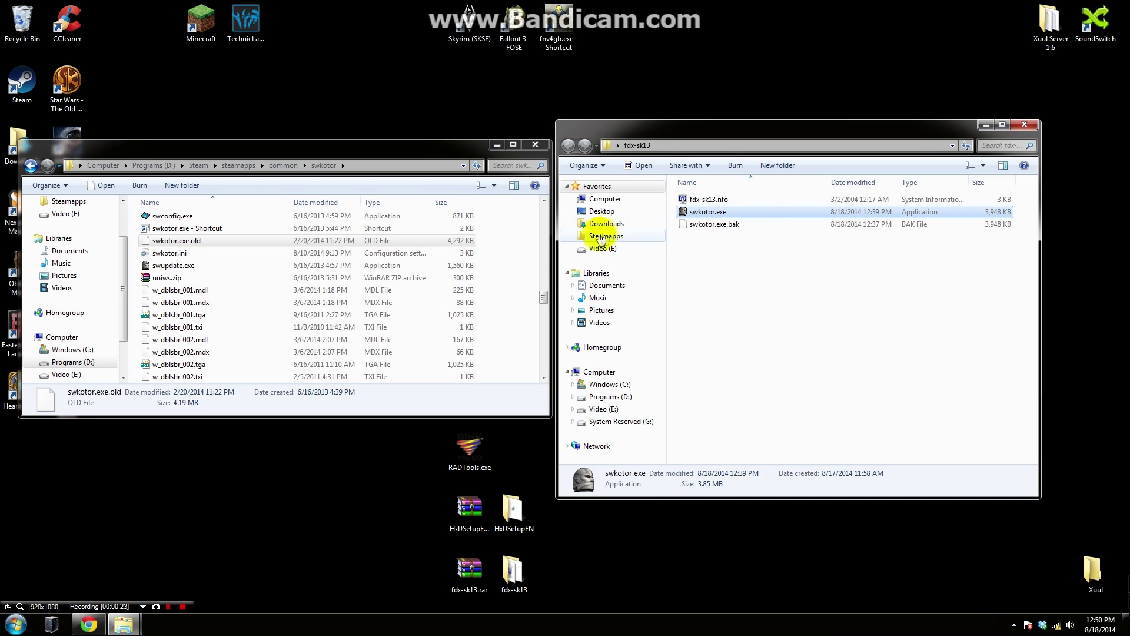
click(530, 270)
- Paste the patched swkotor.exe into the game folder and set Windows XP (Service Pack 3) compatibility mode
right_click(516, 272)
click(542, 352)
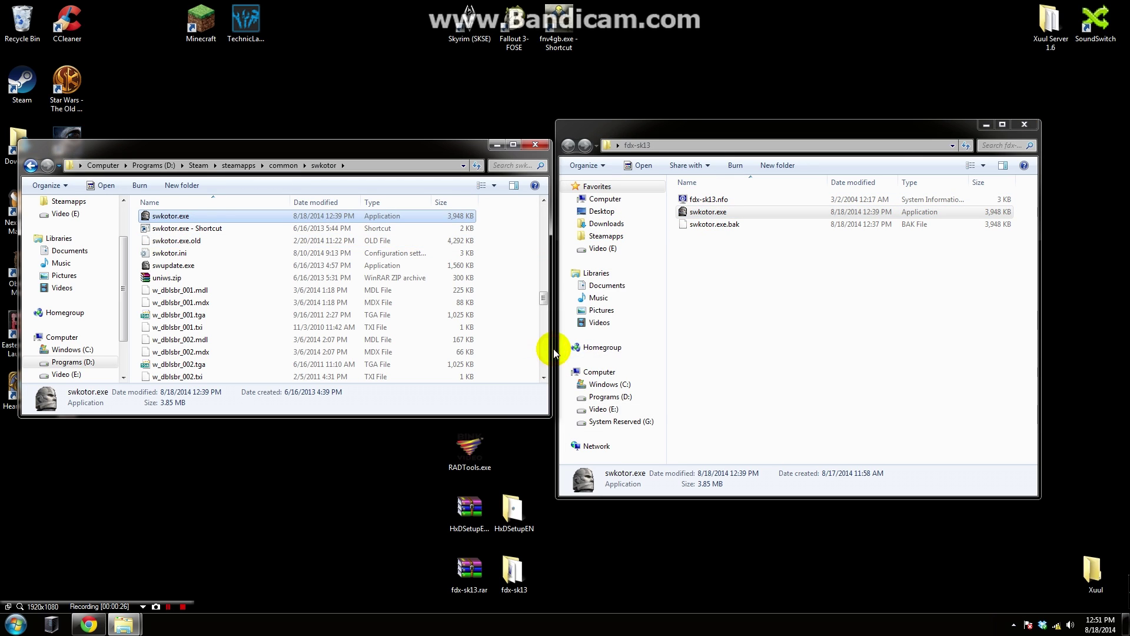
right_click(181, 219)
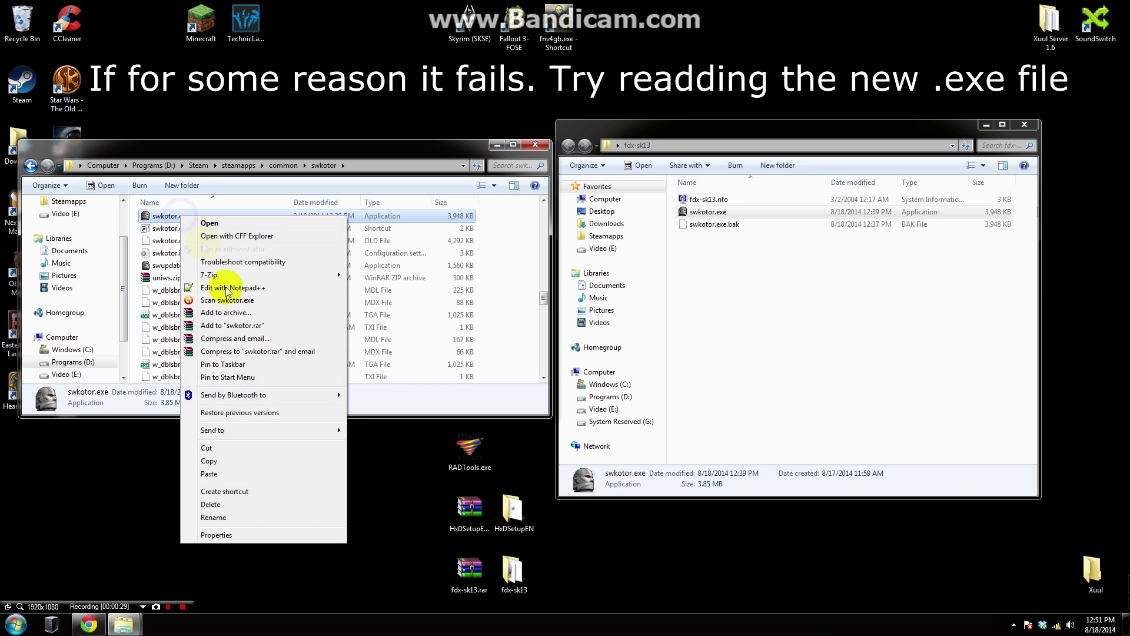
click(222, 534)
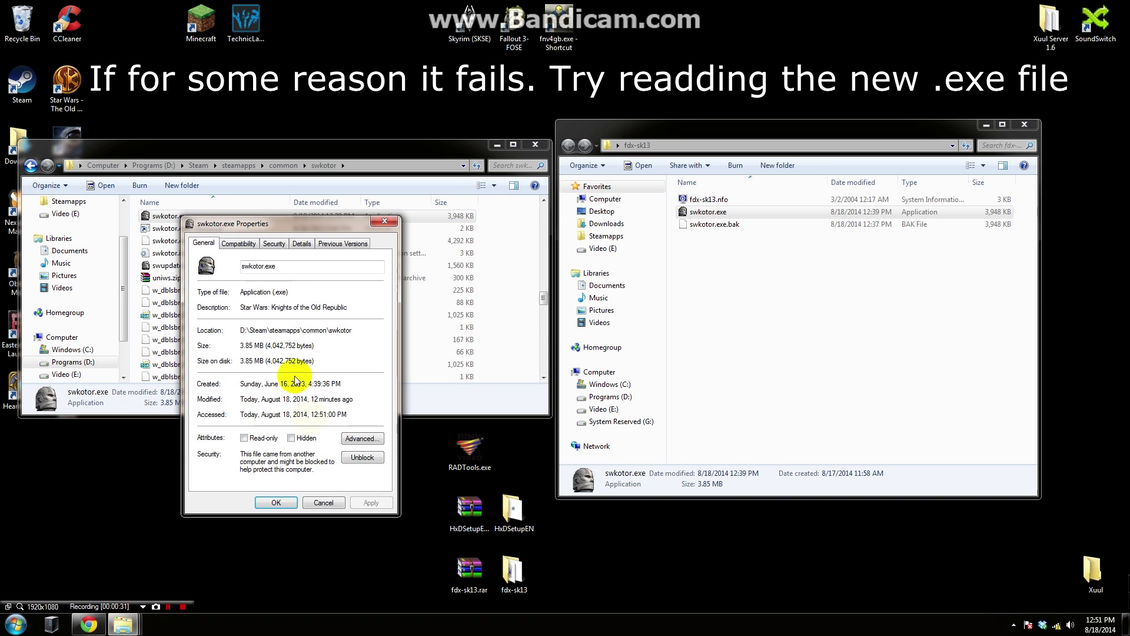
click(241, 244)
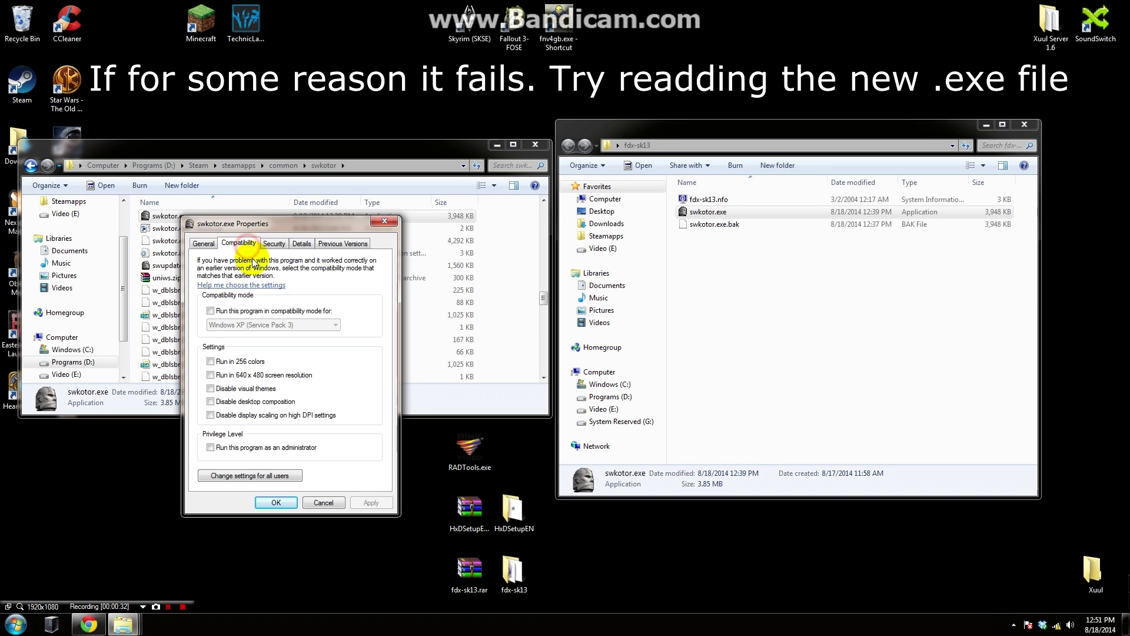
click(211, 311)
click(257, 326)
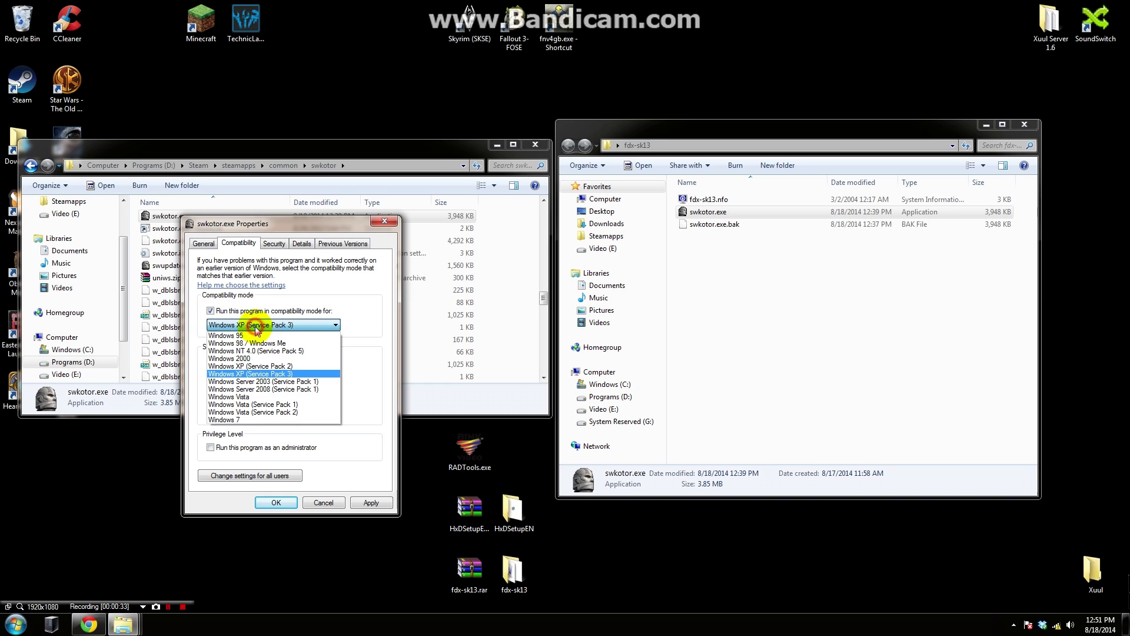
click(267, 375)
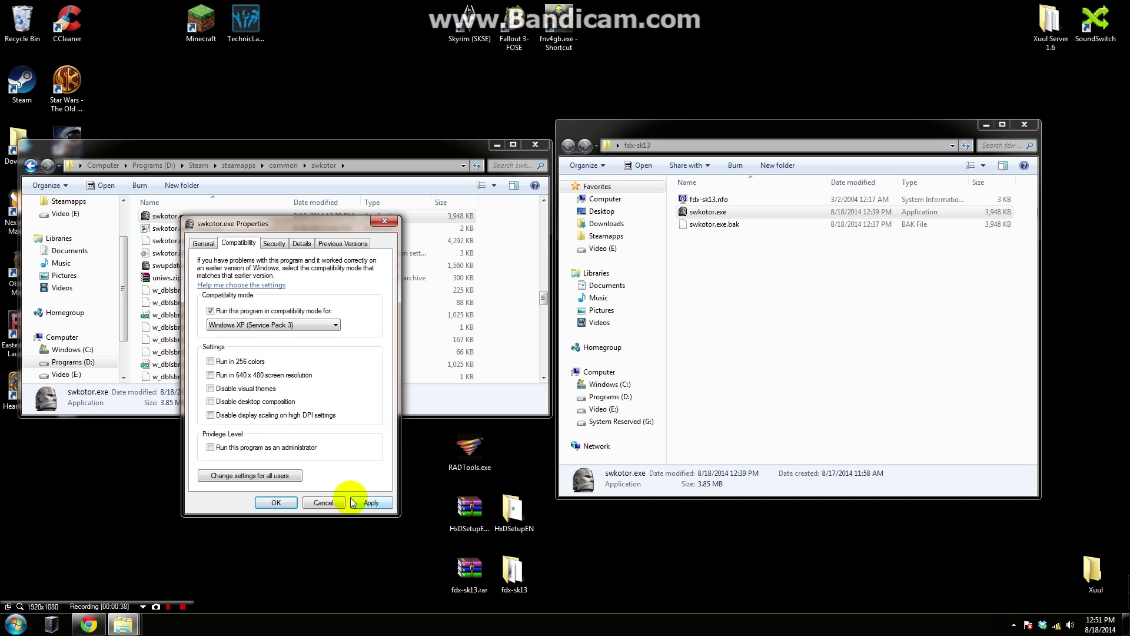
click(374, 502)
click(277, 503)
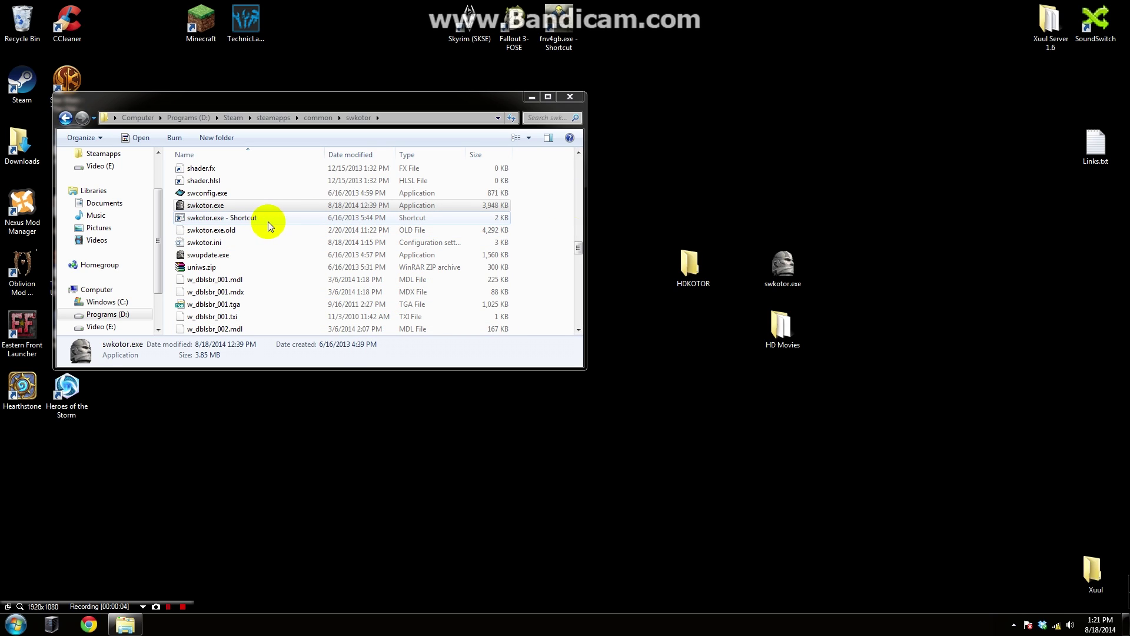
click(225, 246)
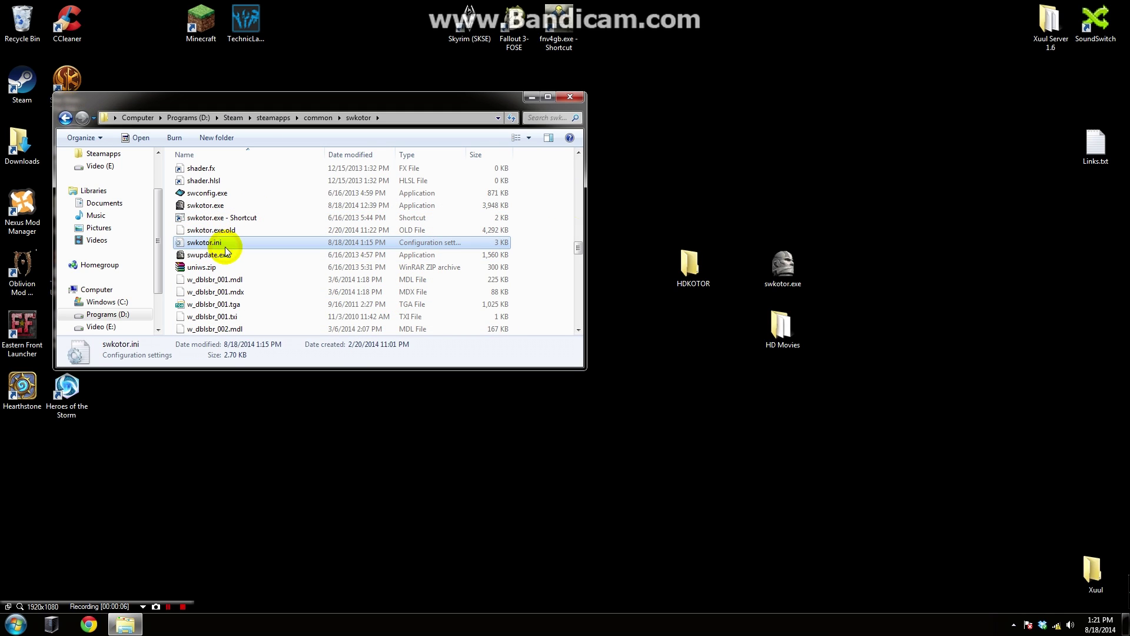
right_click(225, 248)
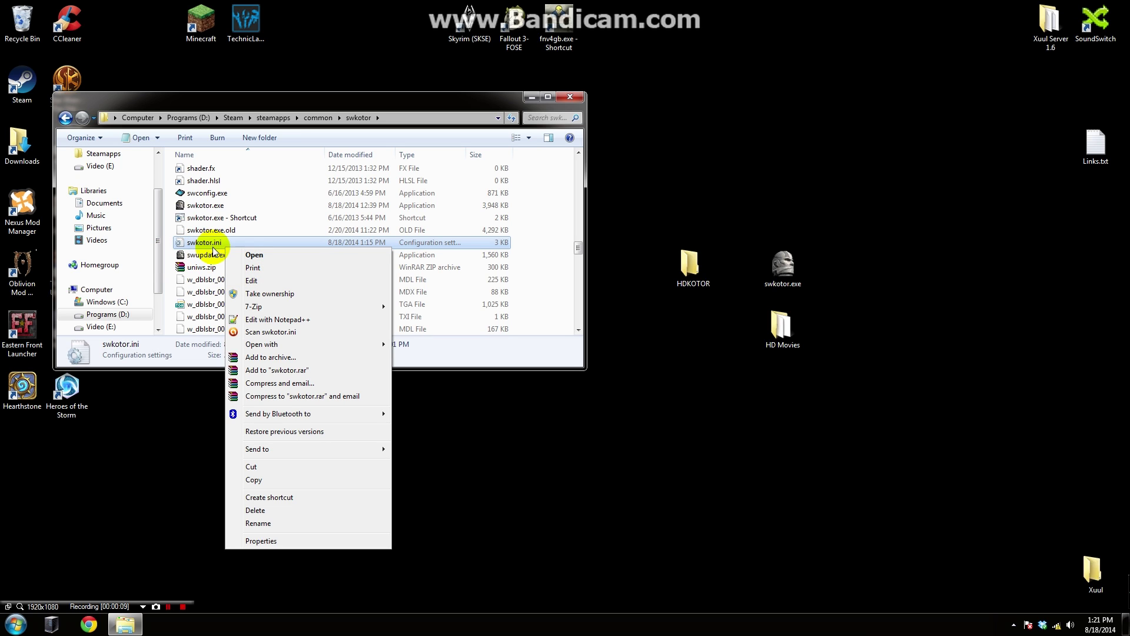
click(234, 254)
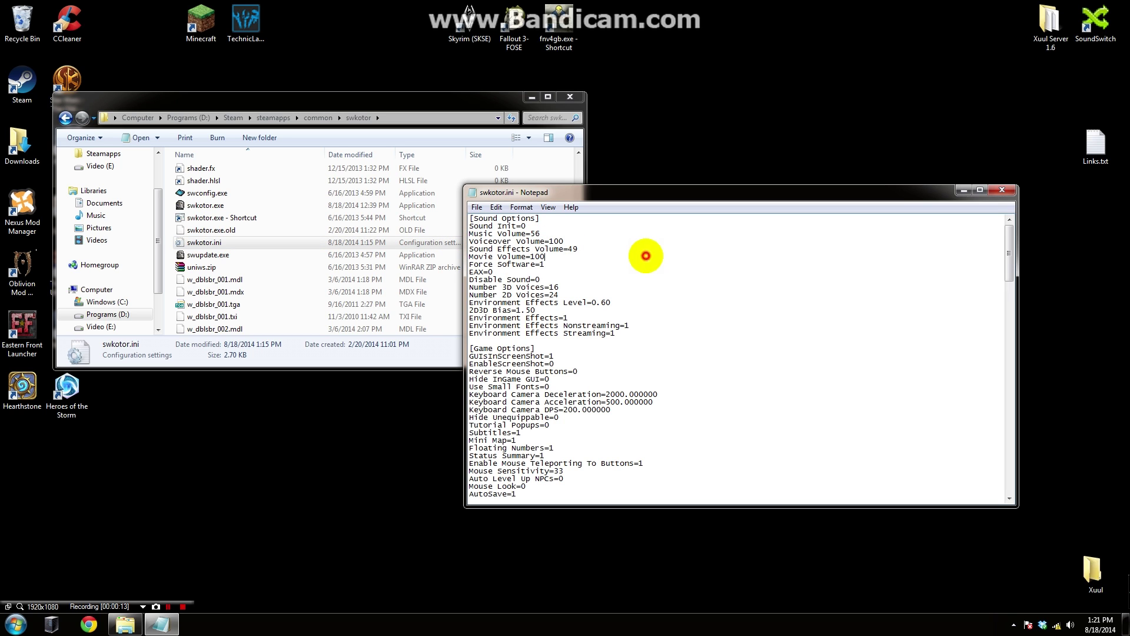
scroll(633, 257, down, 3)
scroll(633, 257, down, 10)
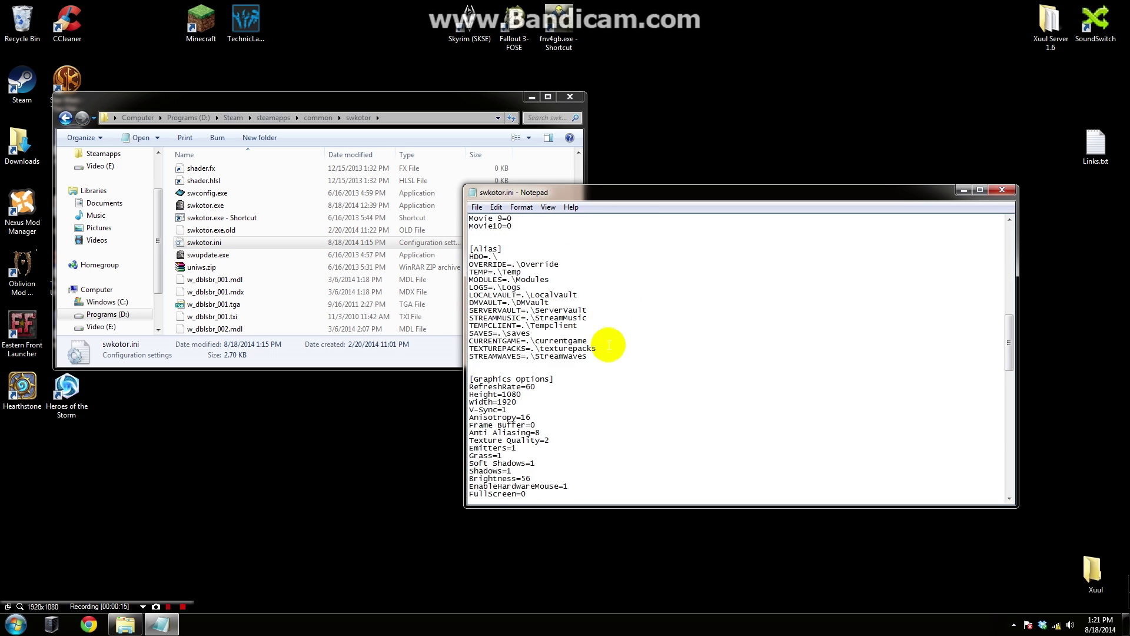
scroll(608, 344, down, 1)
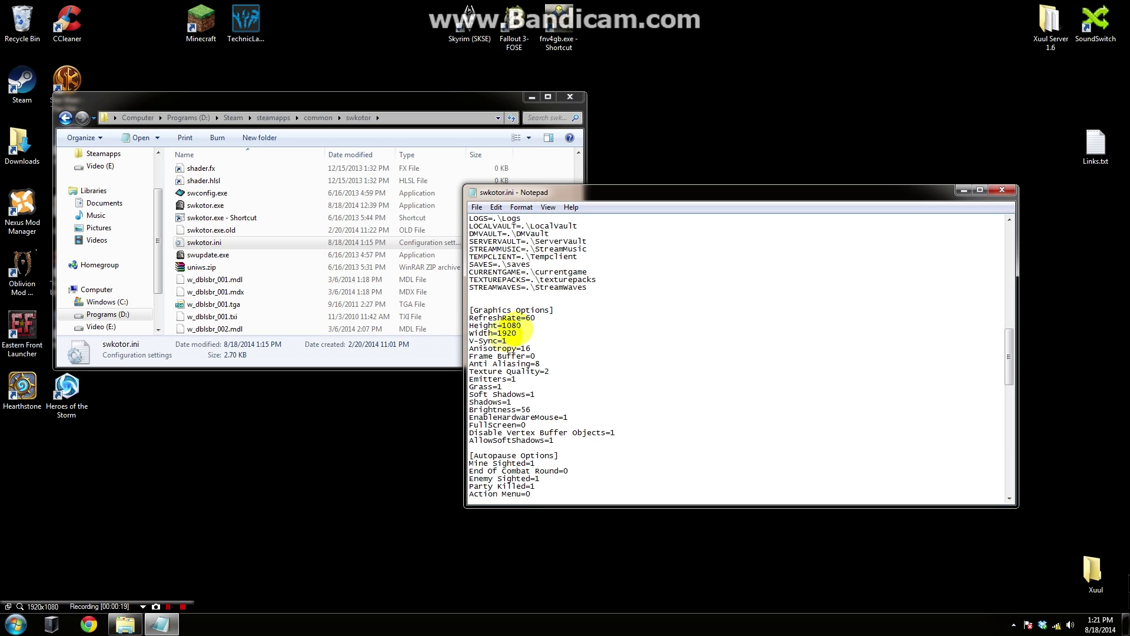
click(1002, 189)
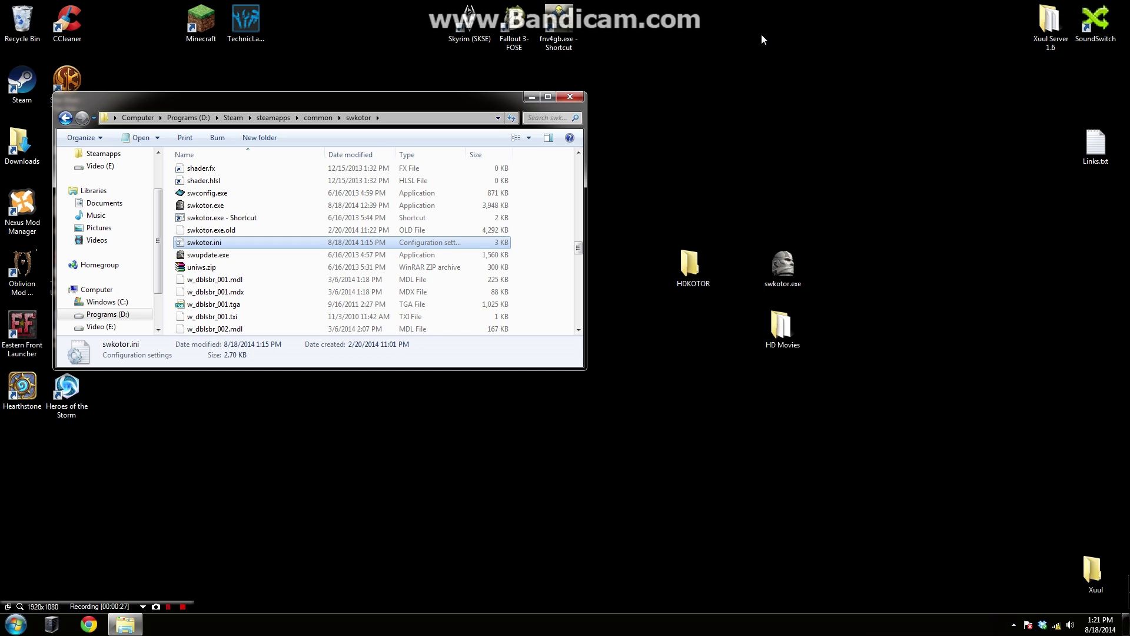
- Inspect the HD Movies folder, then move it and the desktop swkotor.exe into HDKOTOR
click(769, 281)
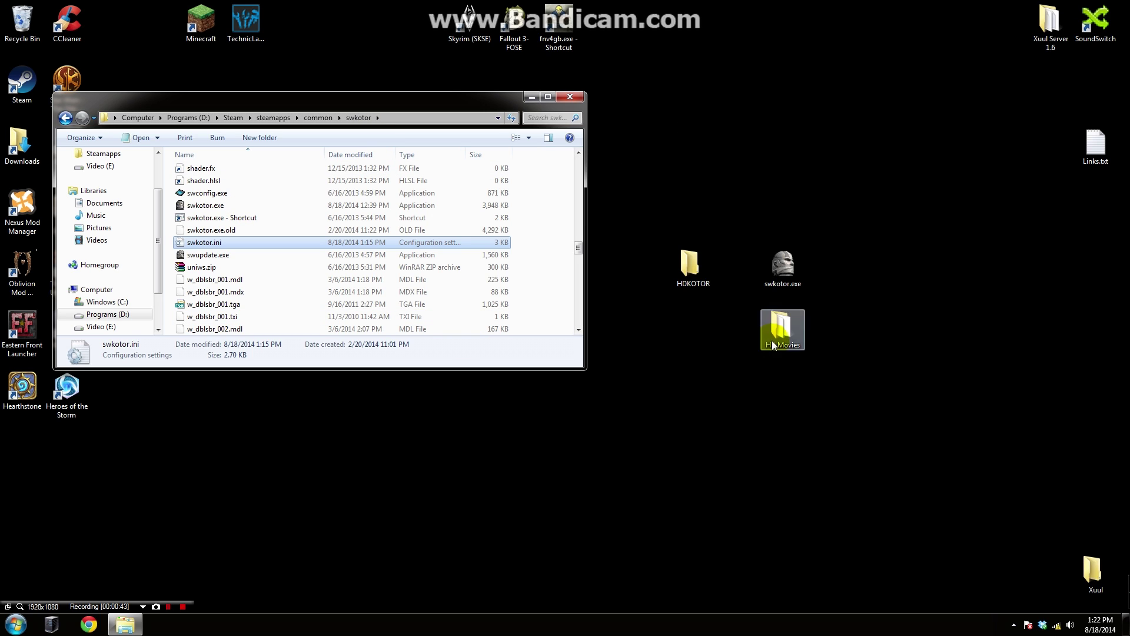
double_click(792, 332)
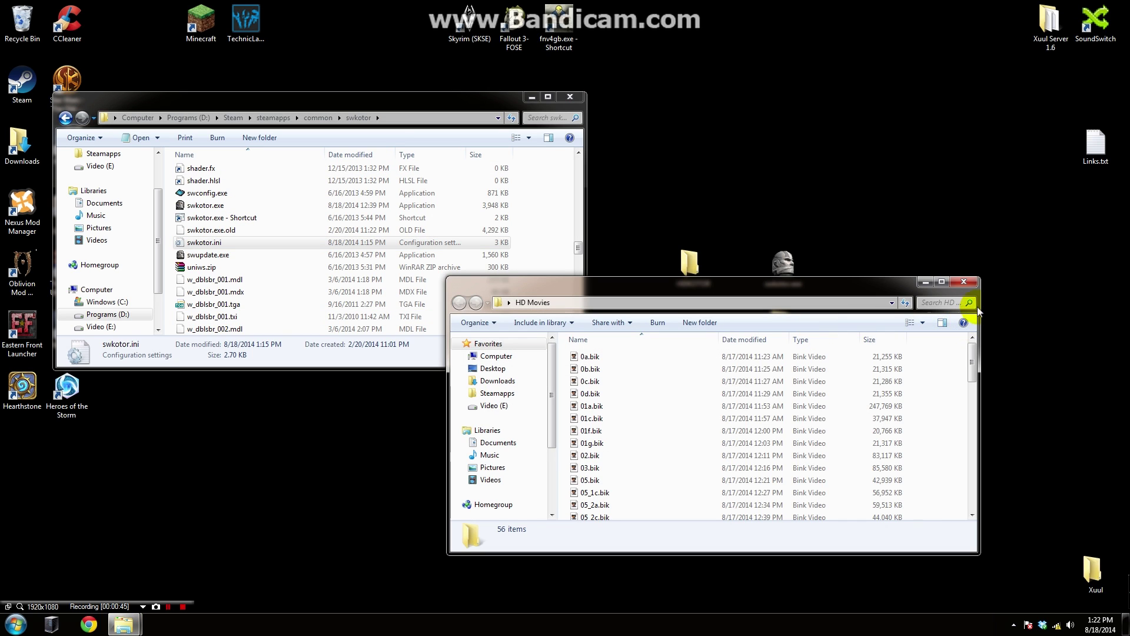
click(976, 284)
drag(936, 224, 765, 367)
drag(785, 330, 1088, 114)
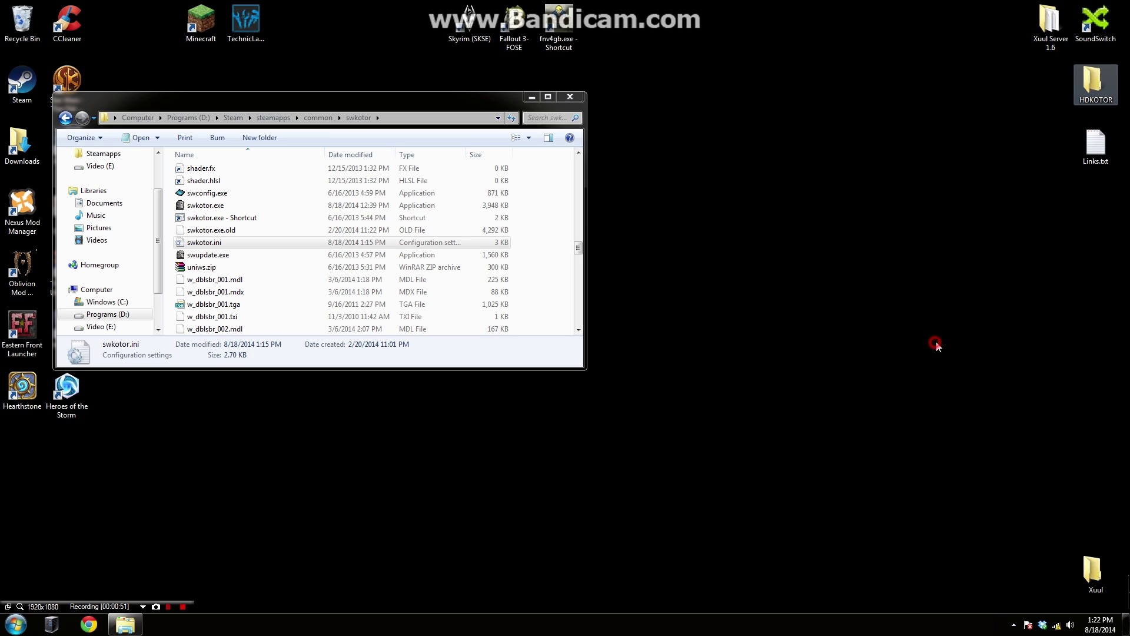